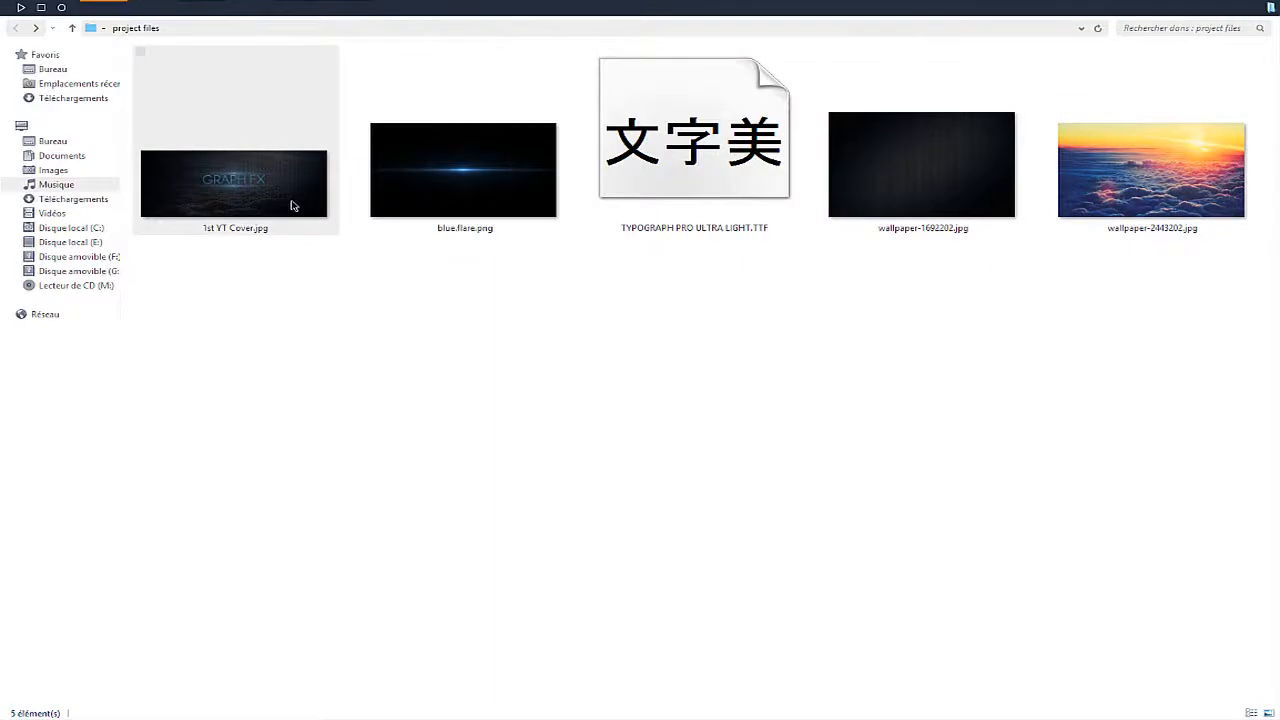
Step: Place wallpaper-1692202.jpg in the banner document and scale it from its centre to about 4044 px wide, covering the canvas
left_click_drag(943, 229, 457, 391)
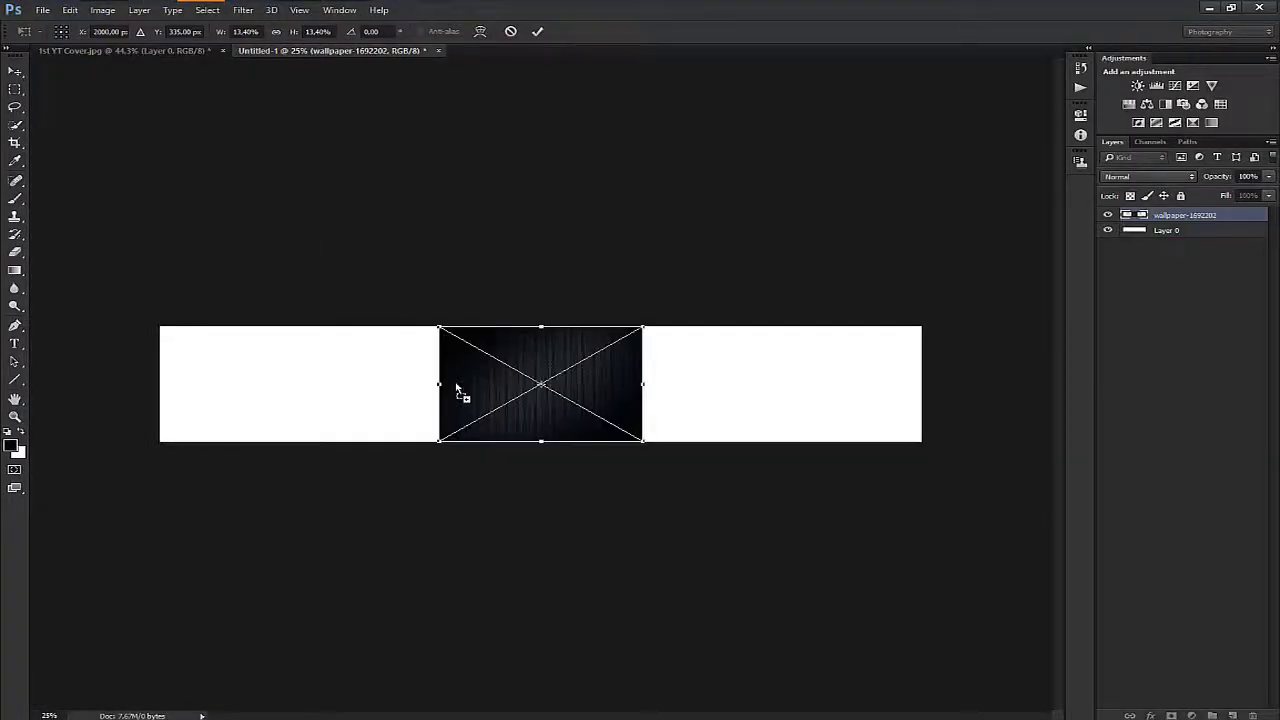
key("Return")
key("ctrl+t")
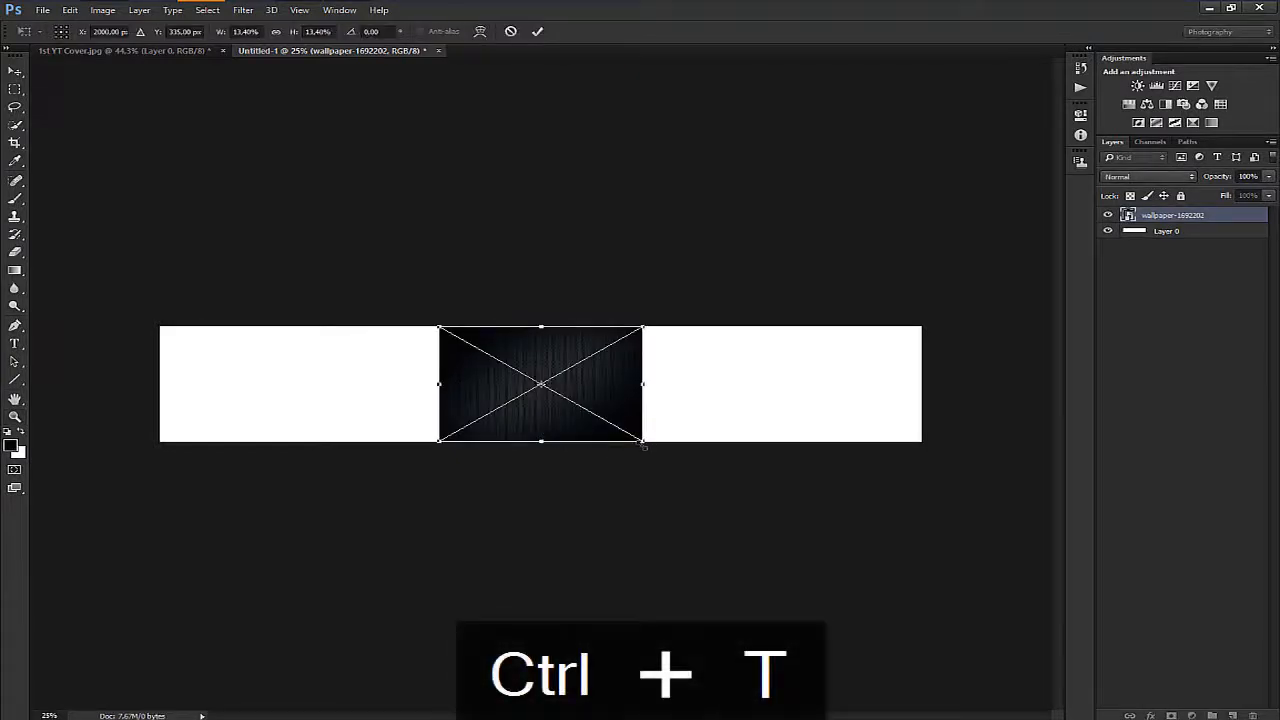
left_click_drag(644, 446, 960, 551)
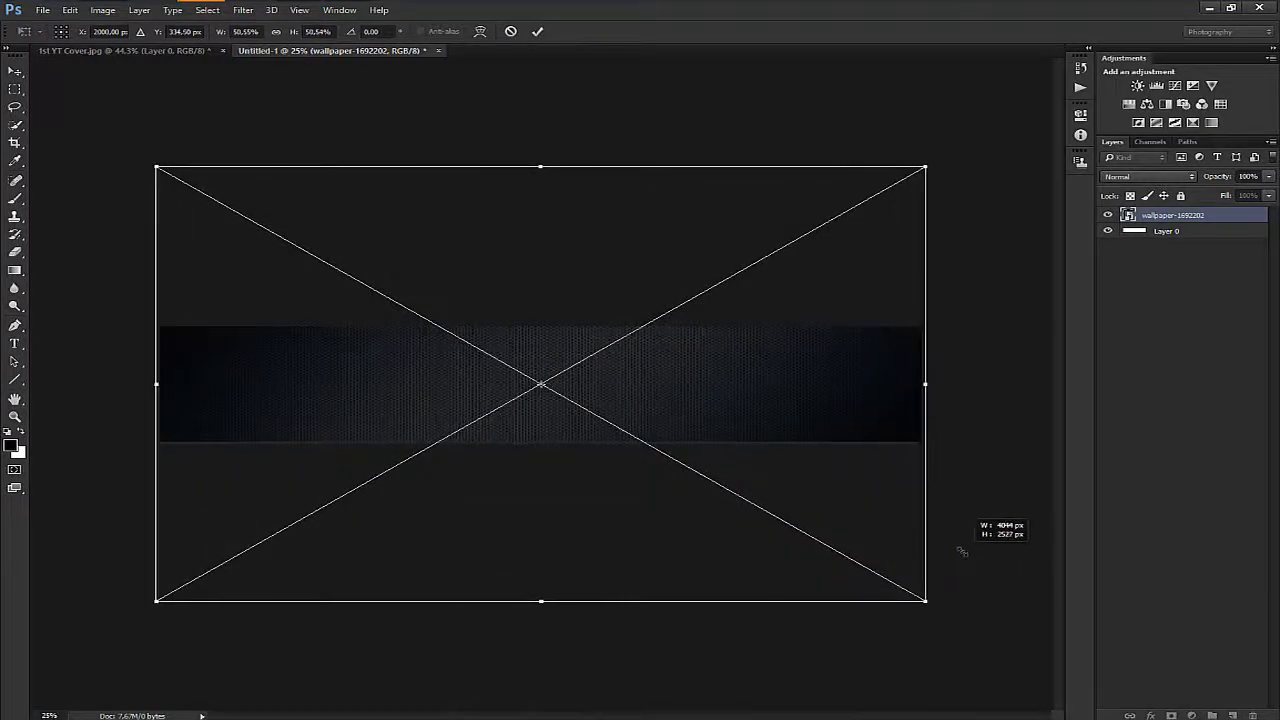
key("Return")
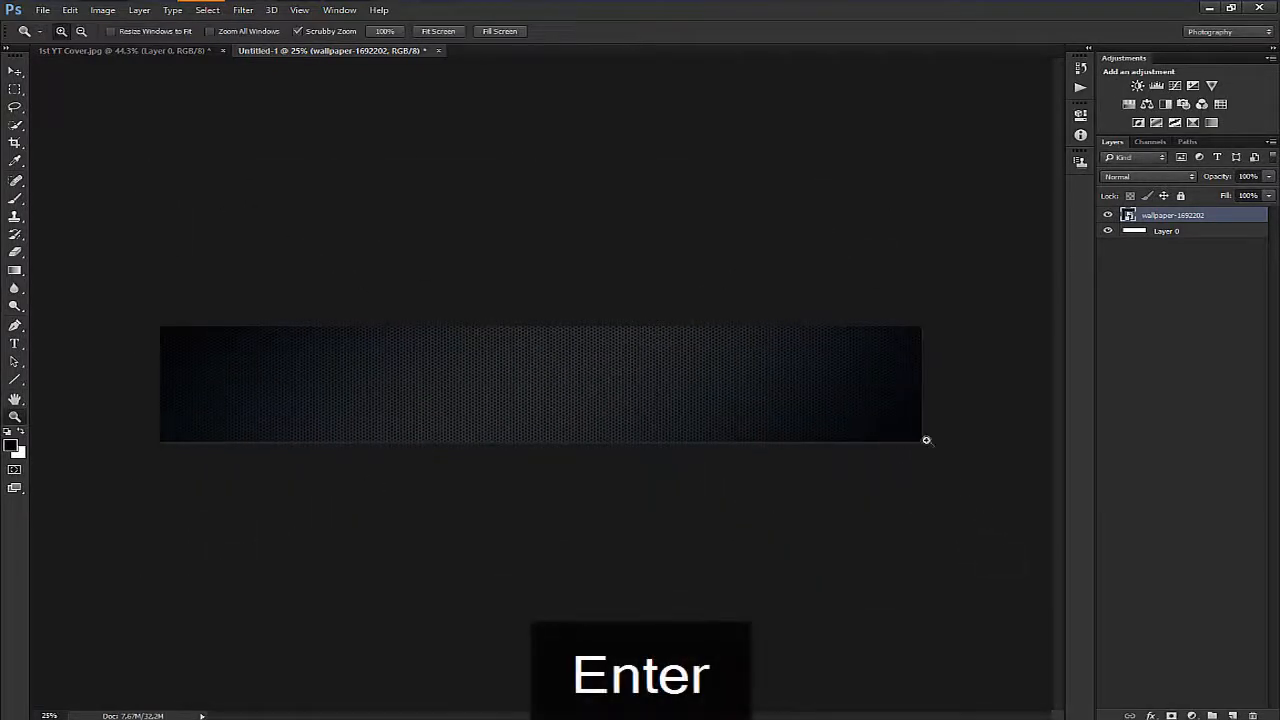
Step: Place wallpaper-2443202.jpg in the banner document and enlarge it to cover the whole canvas
left_click(438, 31)
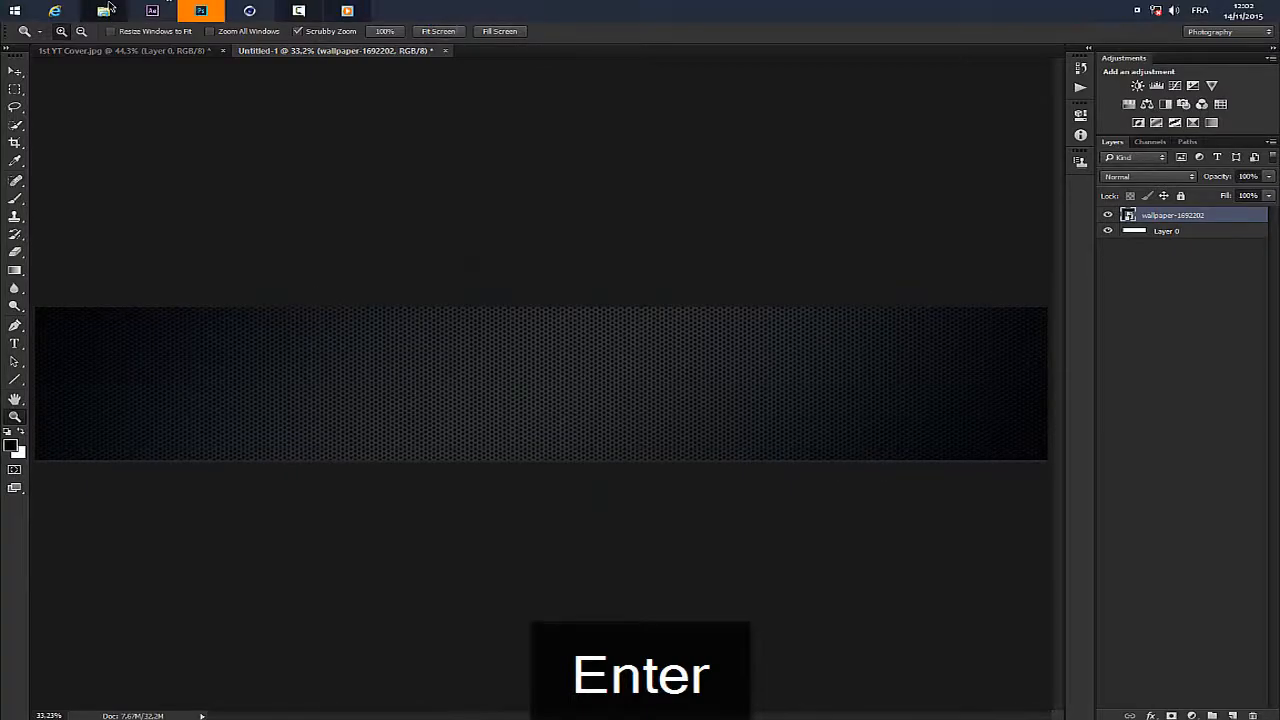
left_click(105, 10)
left_click_drag(1118, 197, 484, 356)
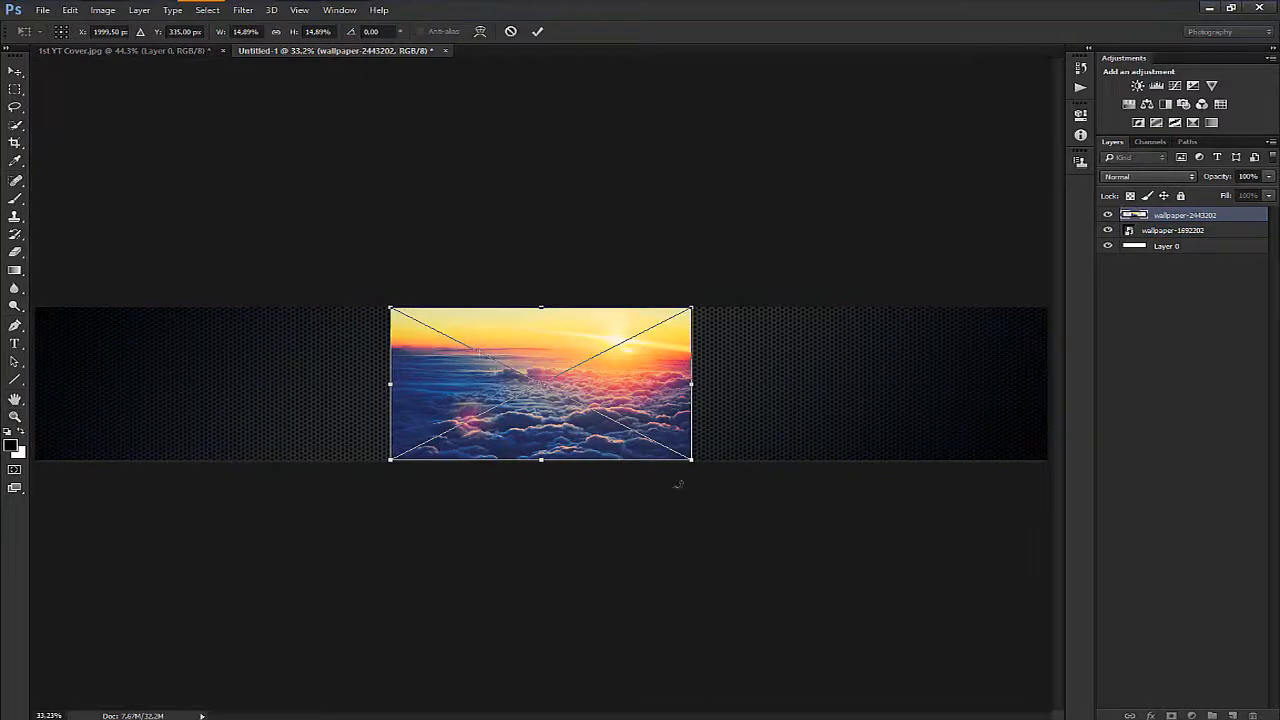
left_click_drag(691, 459, 1047, 640)
left_click_drag(1086, 580, 1088, 582)
key("Return")
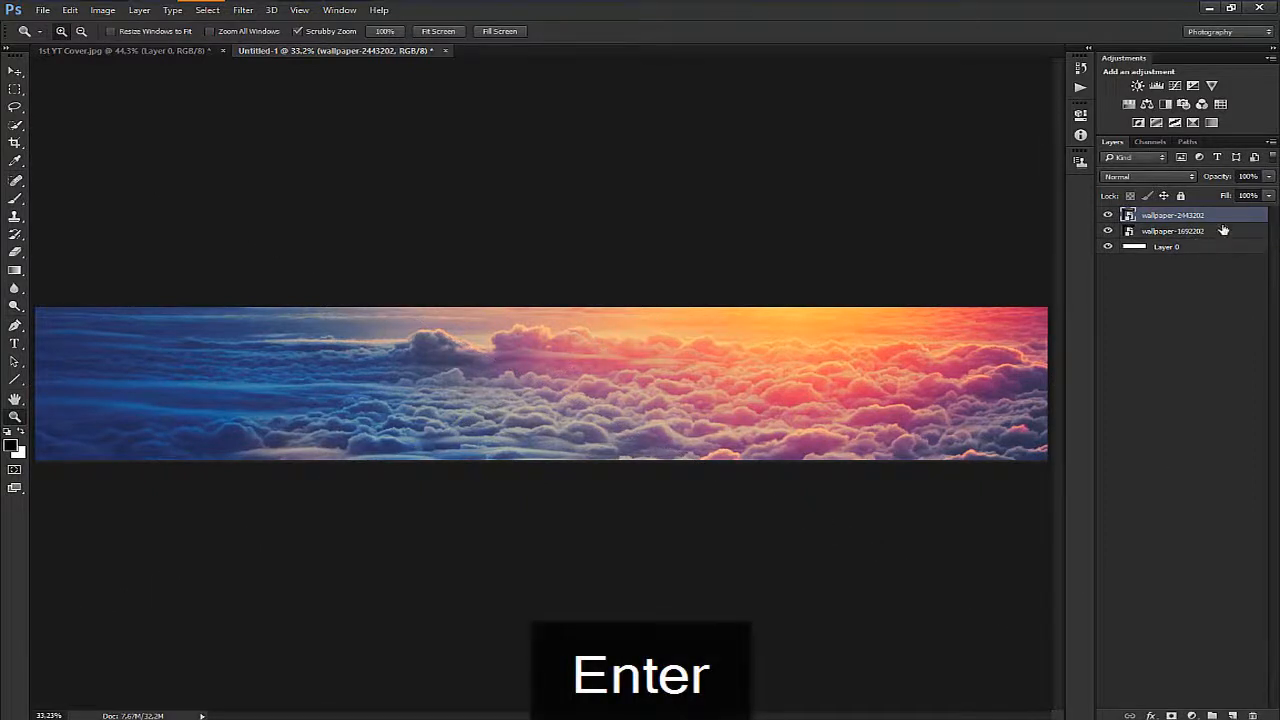
Step: Move the wallpaper-2443202 layer beneath wallpaper-1692202 and delete the white Layer 0
left_click_drag(1232, 213, 1212, 238)
left_click(1205, 248)
key("Delete")
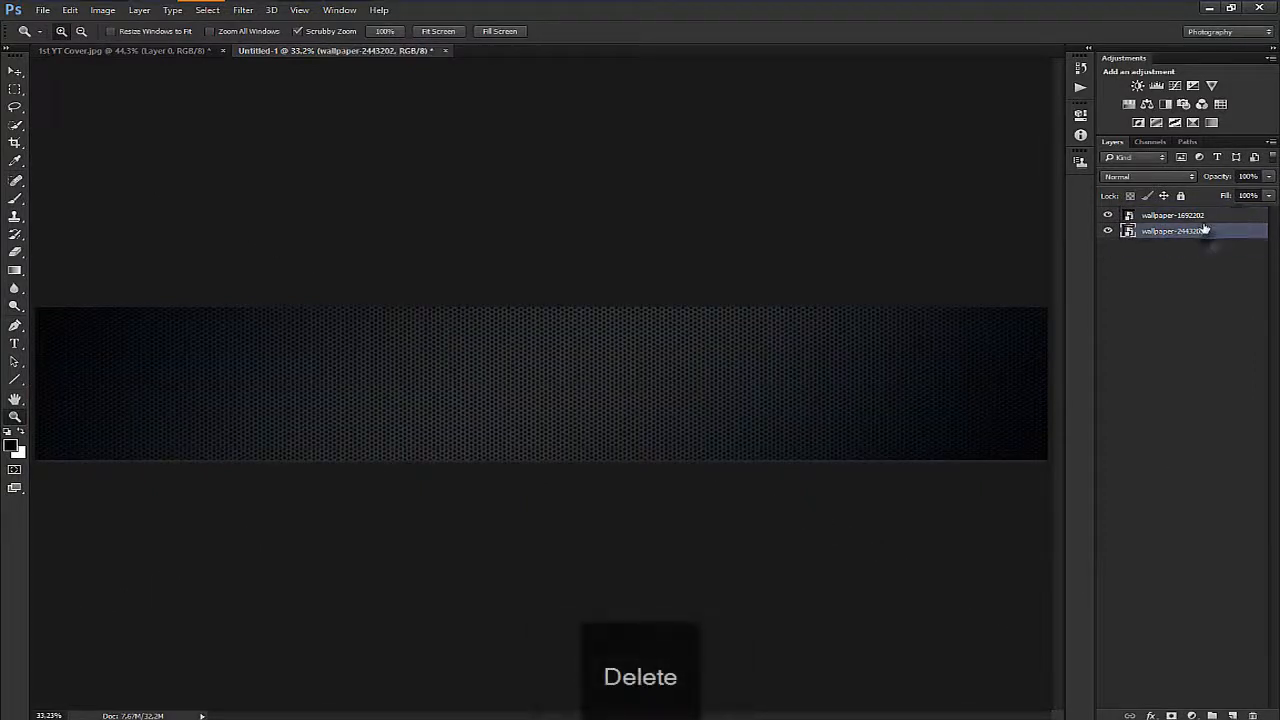
Step: Set the blend mode of the wallpaper-1692202 layer to Hard Light
left_click(1197, 215)
left_click(1186, 232)
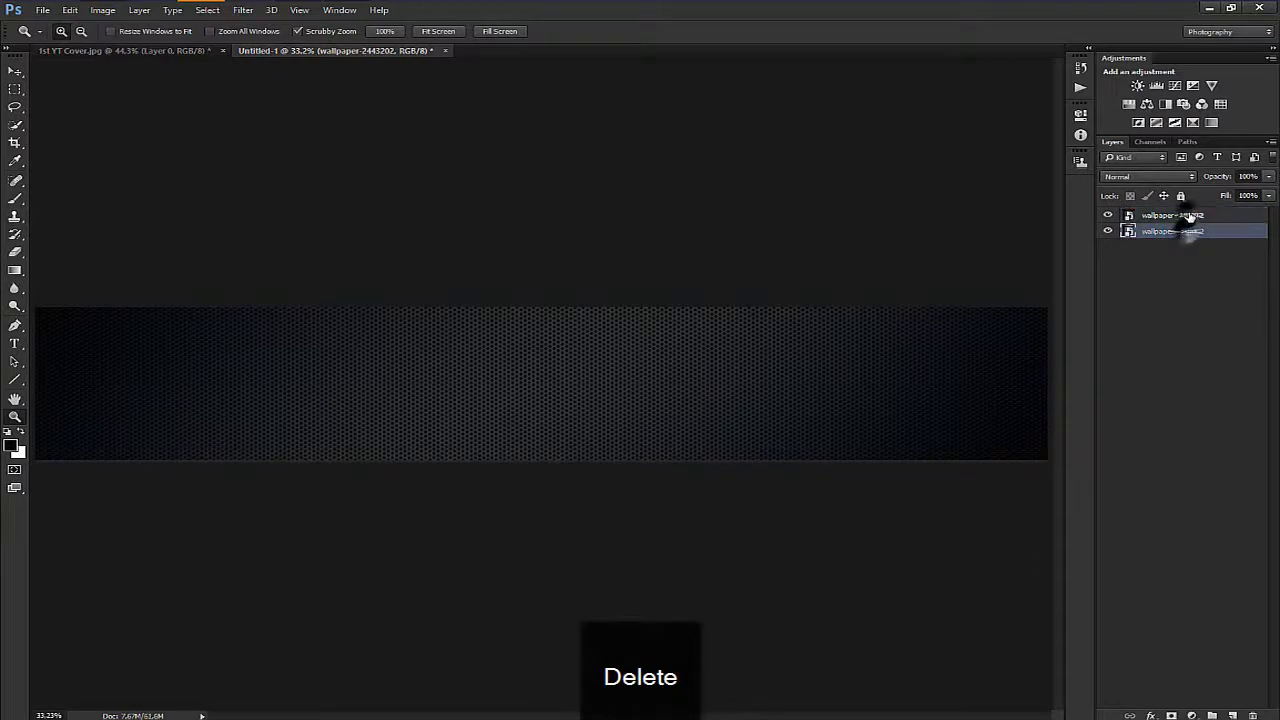
left_click_drag(1190, 217, 1188, 214)
left_click(1150, 177)
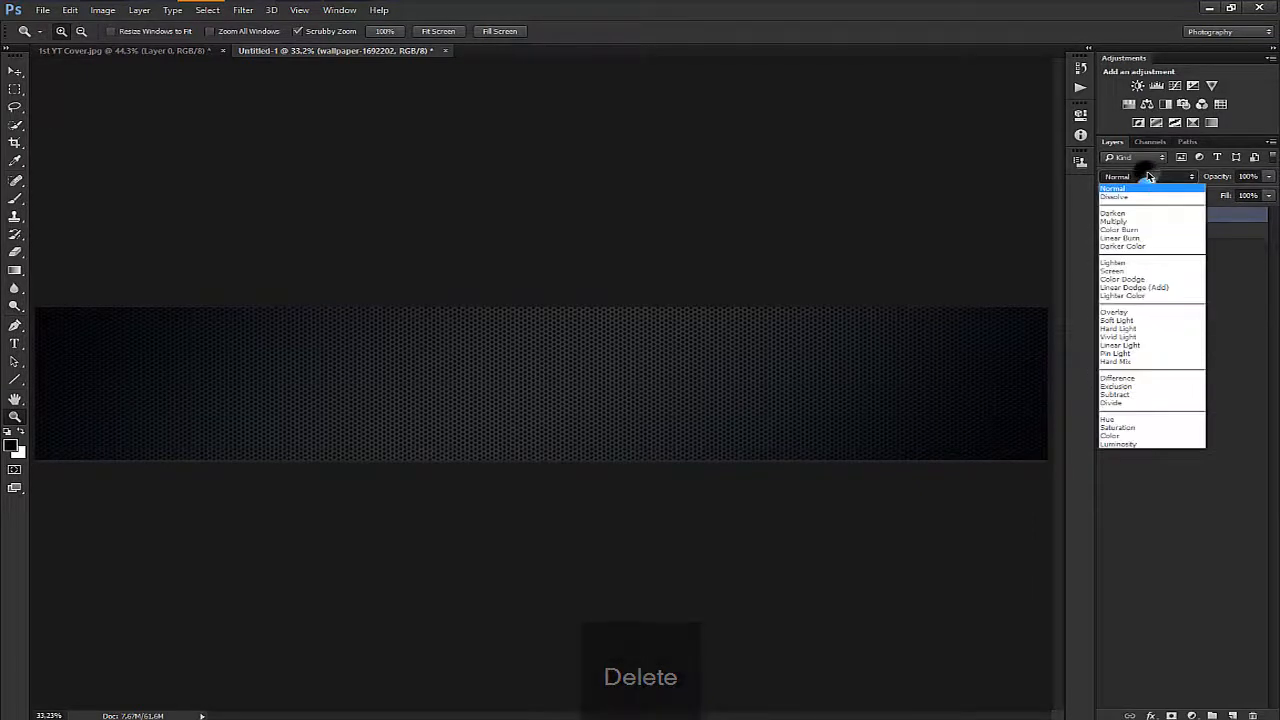
left_click(1142, 329)
key("Return")
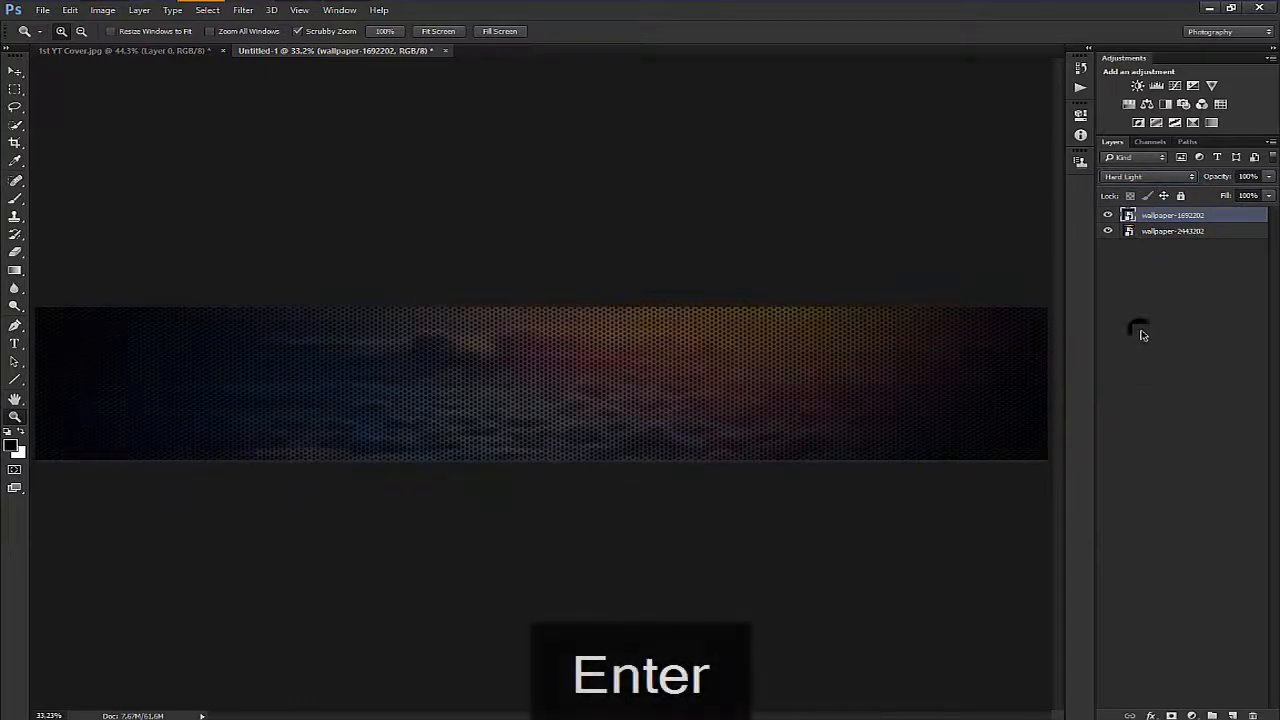
Step: Add a Hue/Saturation adjustment layer directly above wallpaper-2443202 with saturation set to -100
left_click(1197, 229)
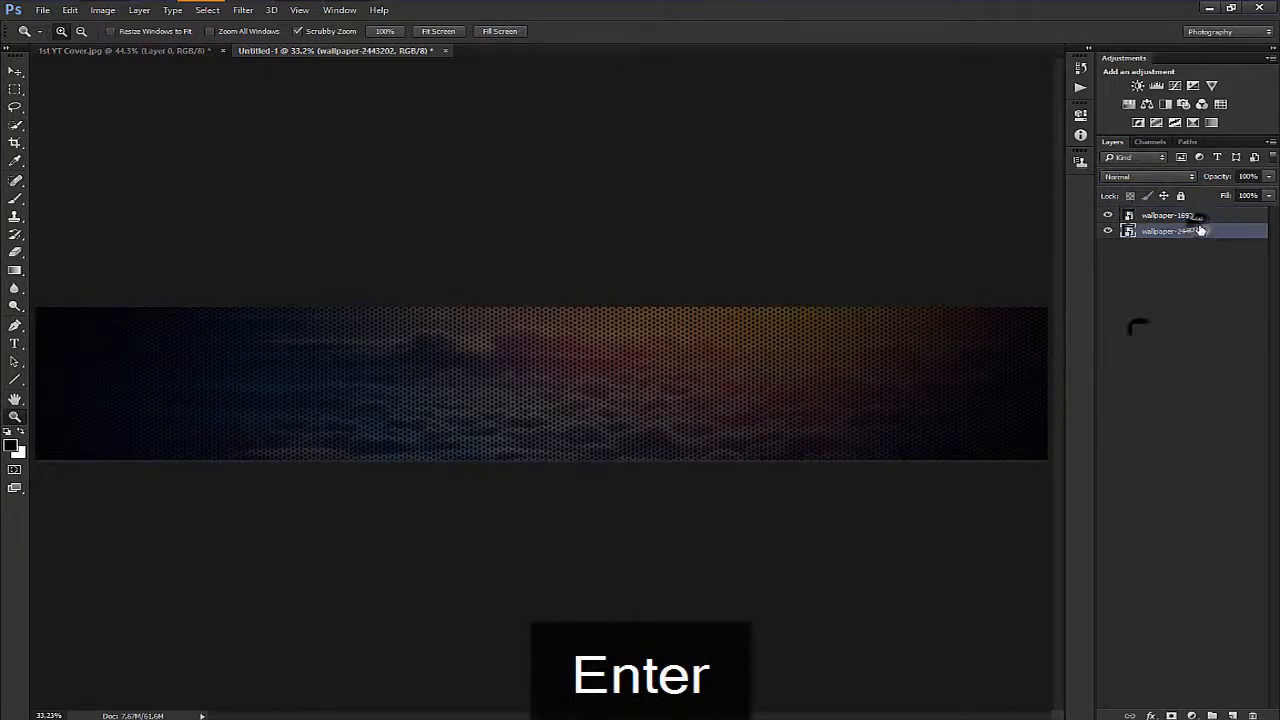
left_click(1193, 716)
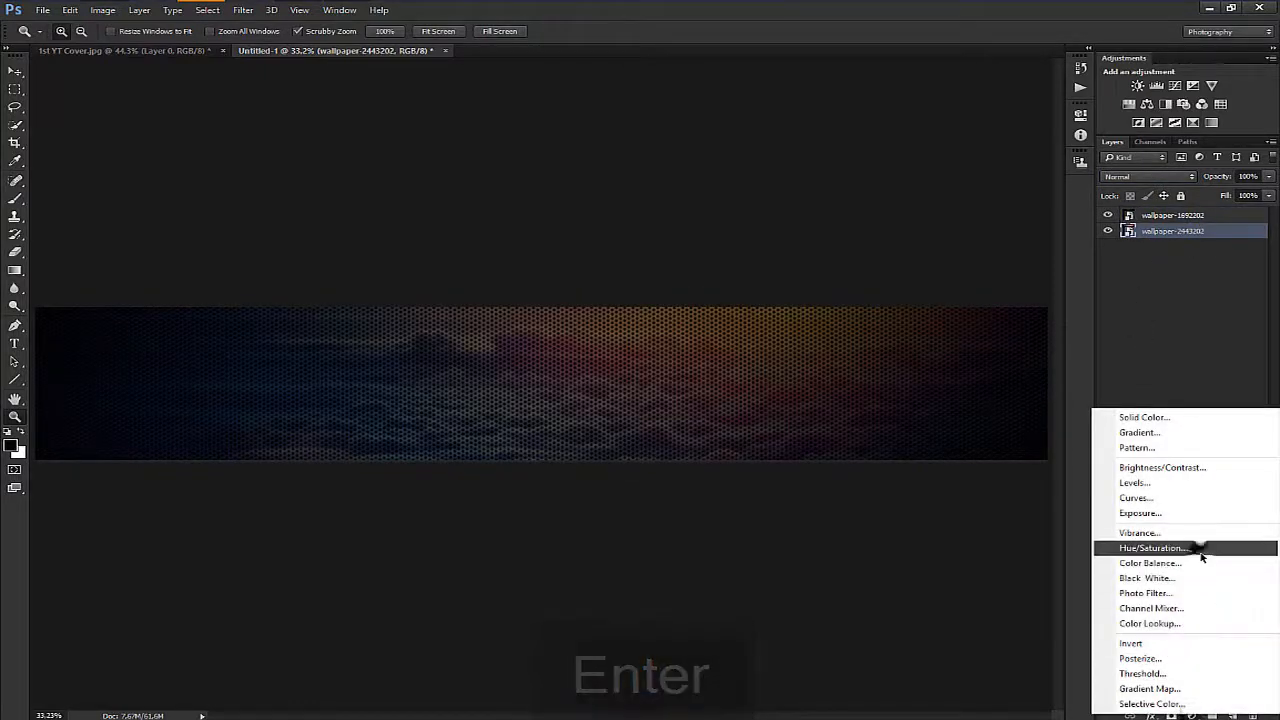
left_click(1200, 549)
left_click(1030, 212)
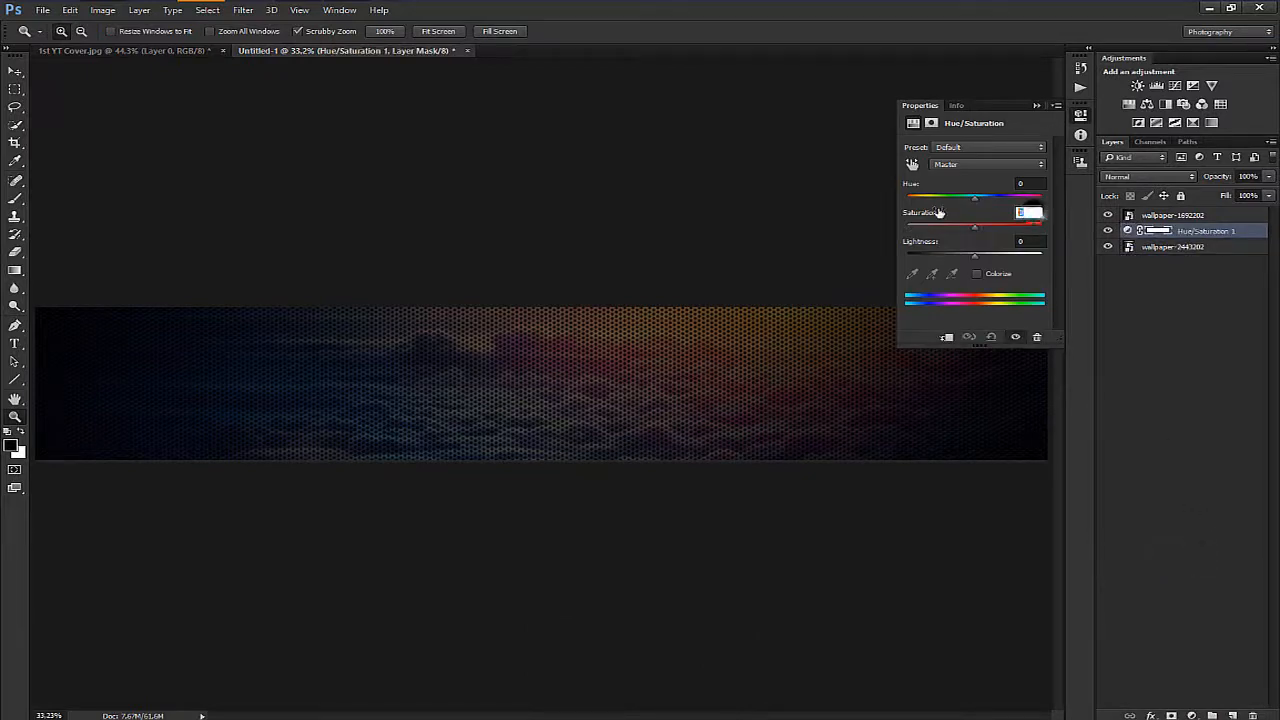
type("-100")
key("Return")
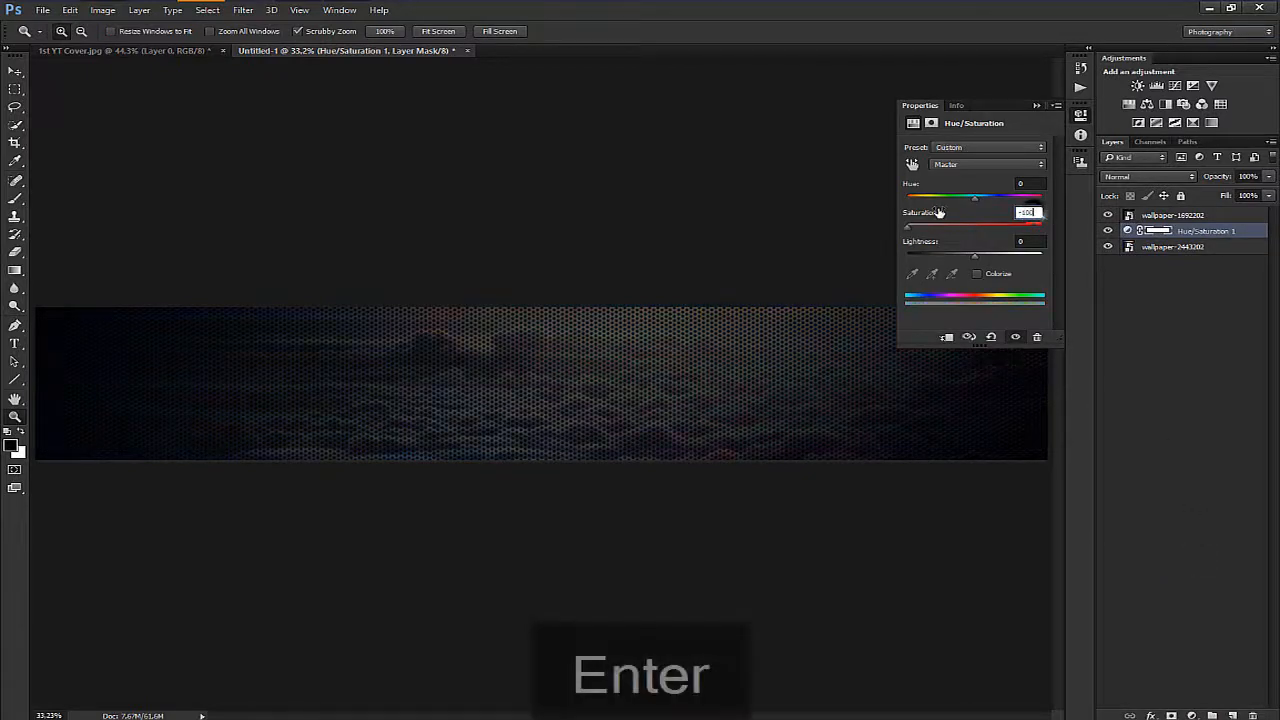
left_click(1036, 106)
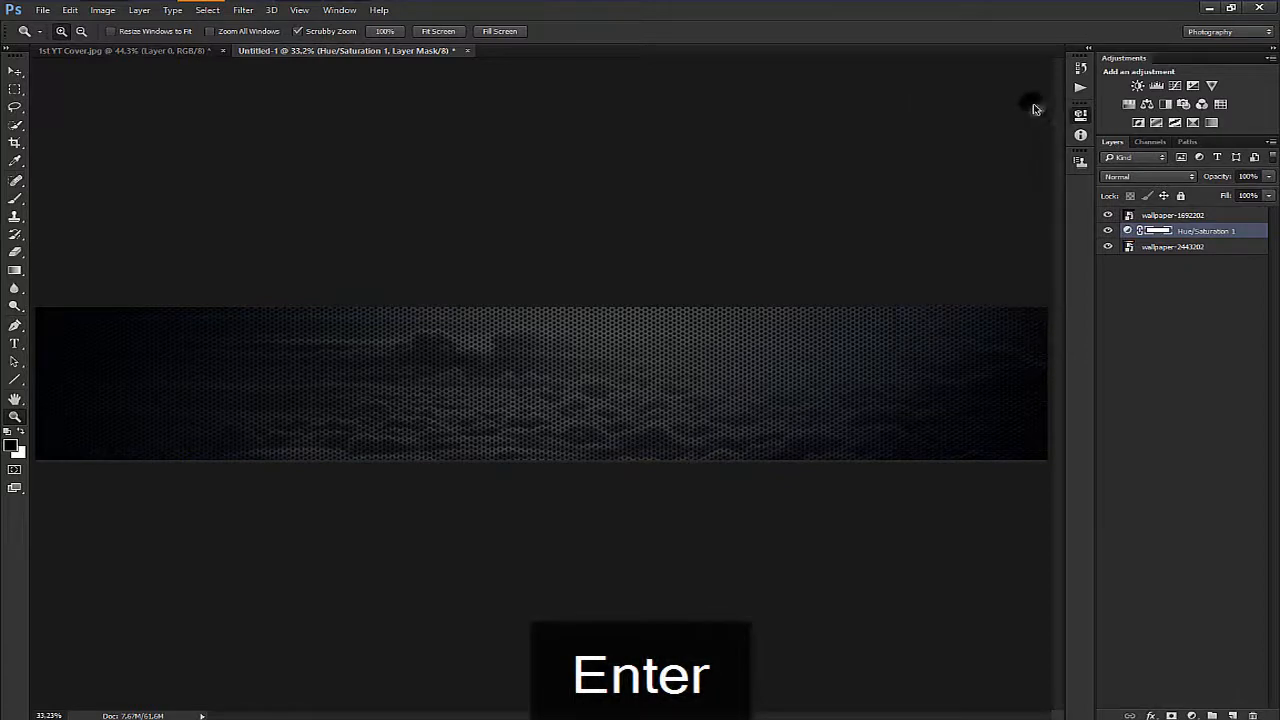
left_click(1191, 716)
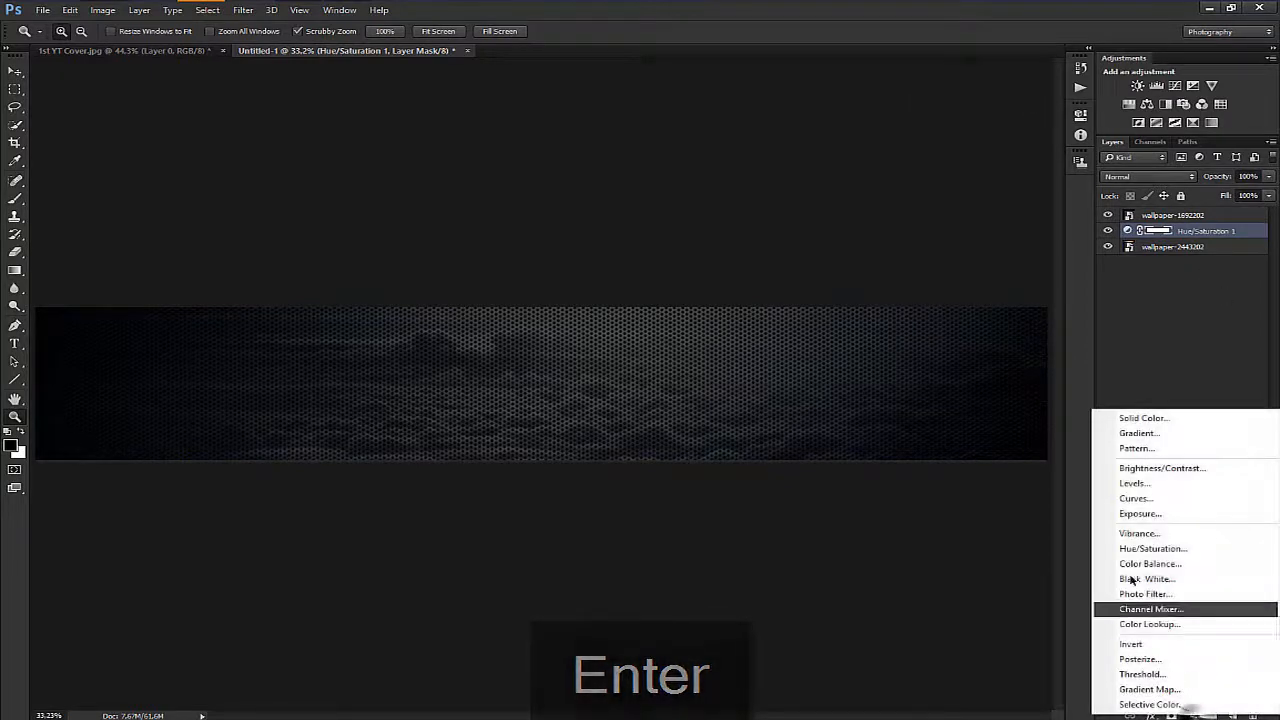
left_click(1115, 498)
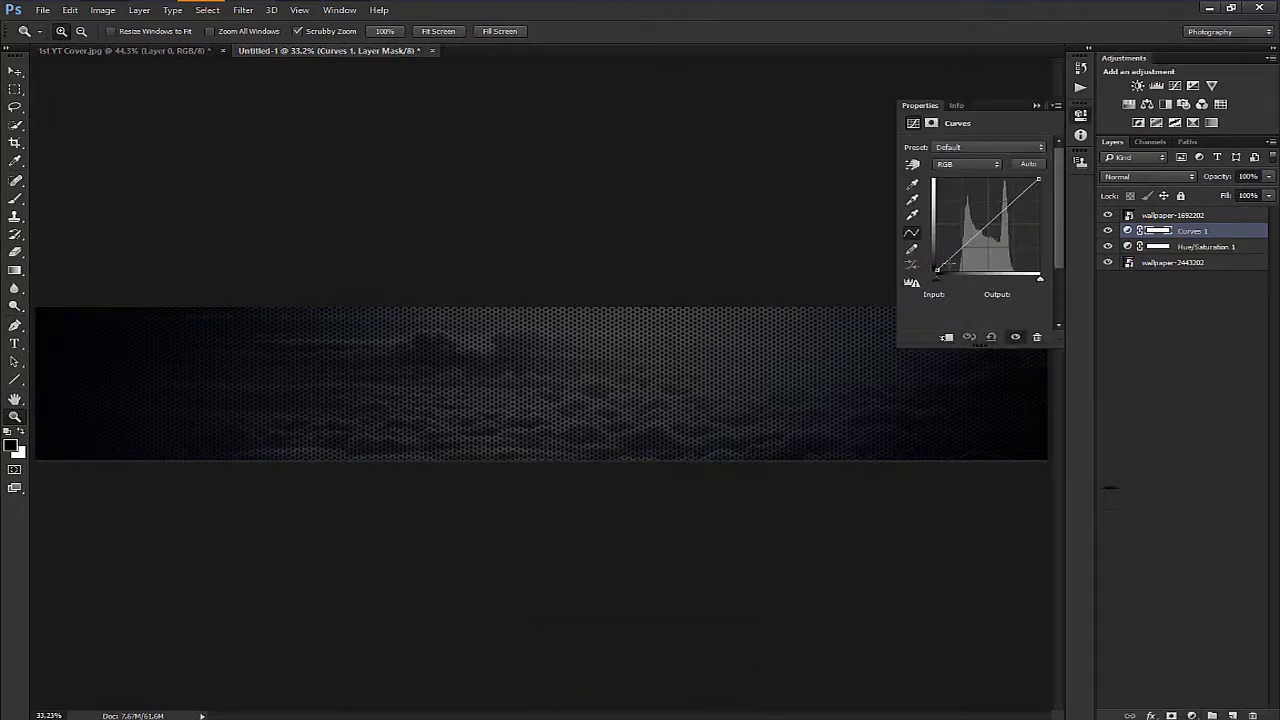
key("Delete")
left_click(1036, 106)
Step: Add a Levels adjustment above Hue/Saturation 1, raising the black input level to about 40 and lowering the white input level
left_click(1191, 716)
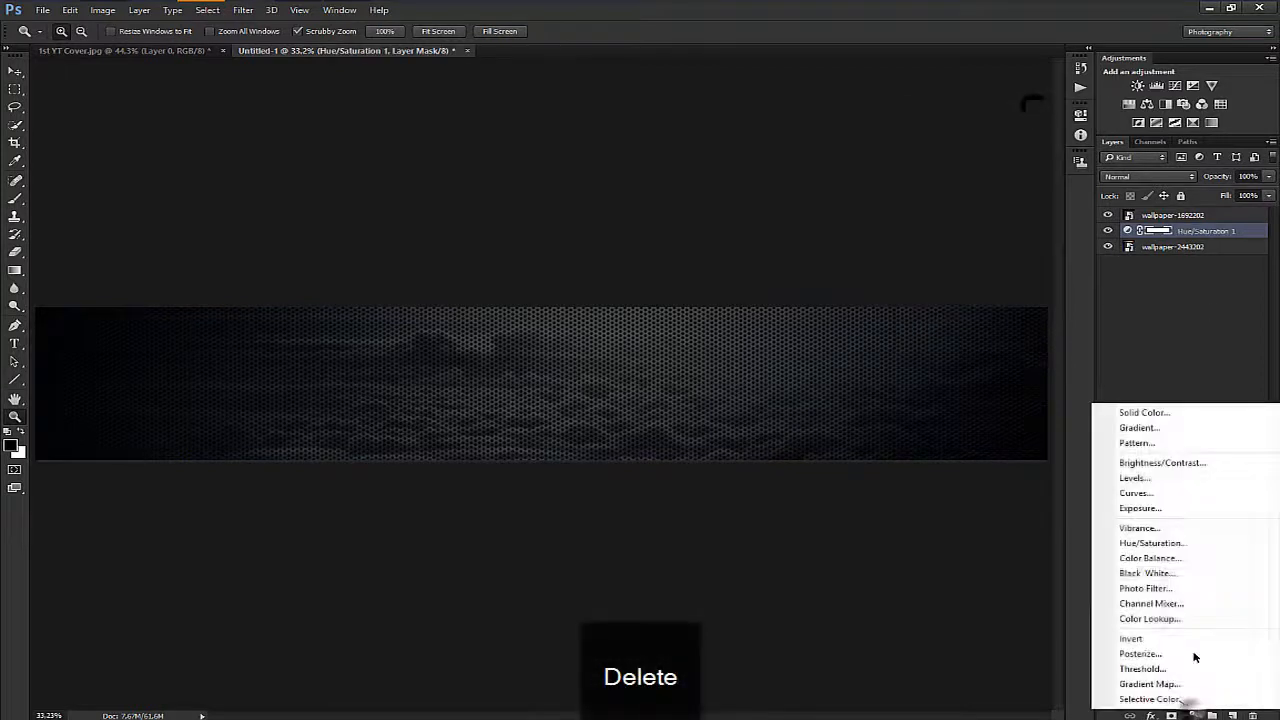
left_click(1181, 482)
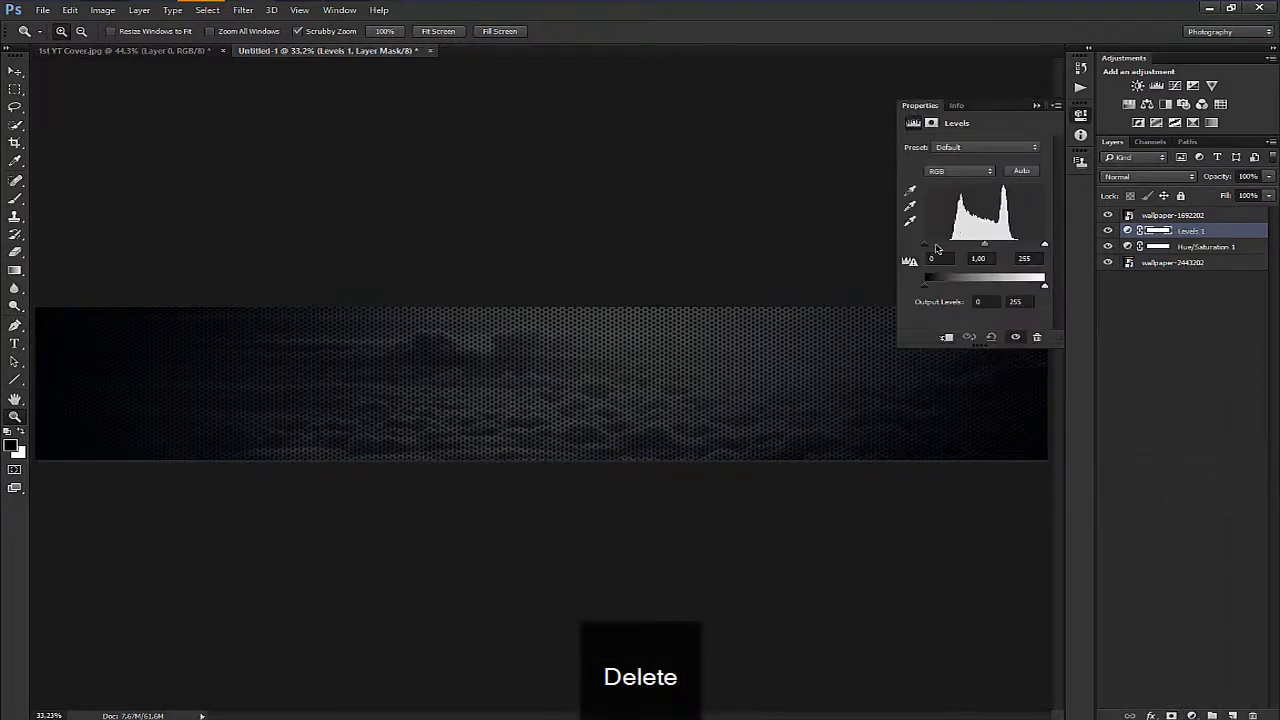
left_click_drag(929, 248, 945, 247)
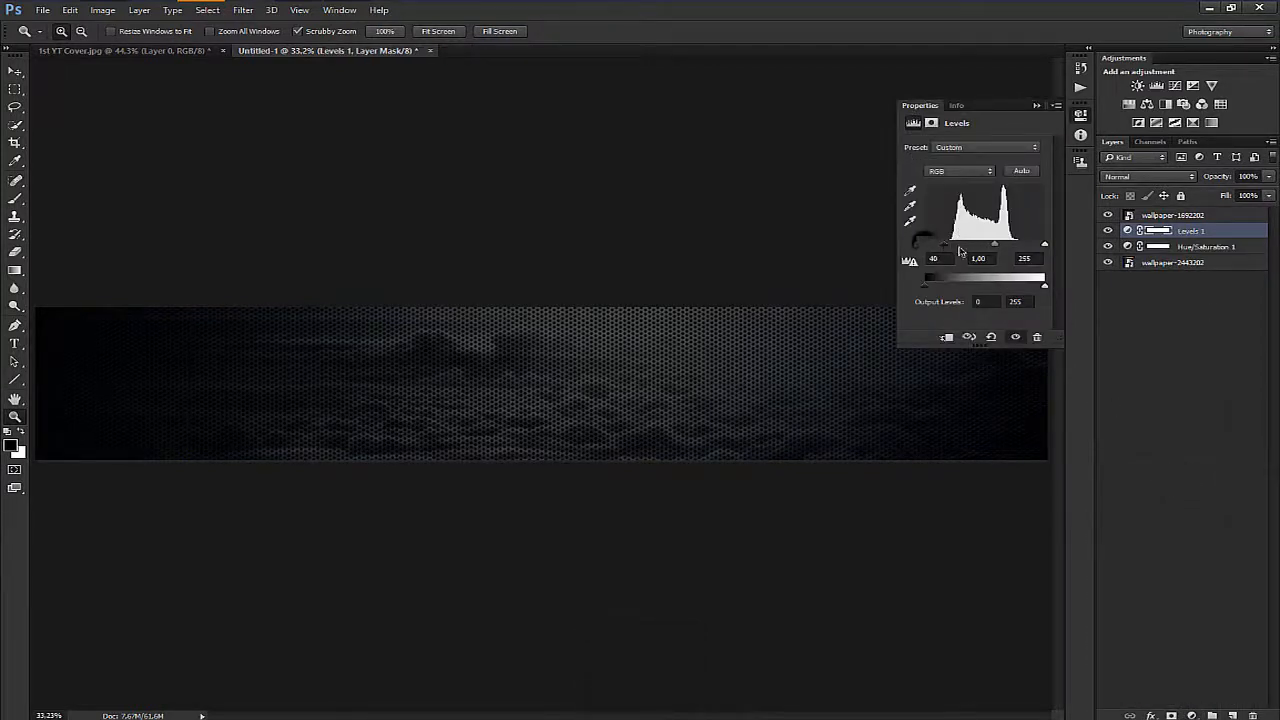
left_click_drag(1046, 245, 995, 249)
left_click(1037, 106)
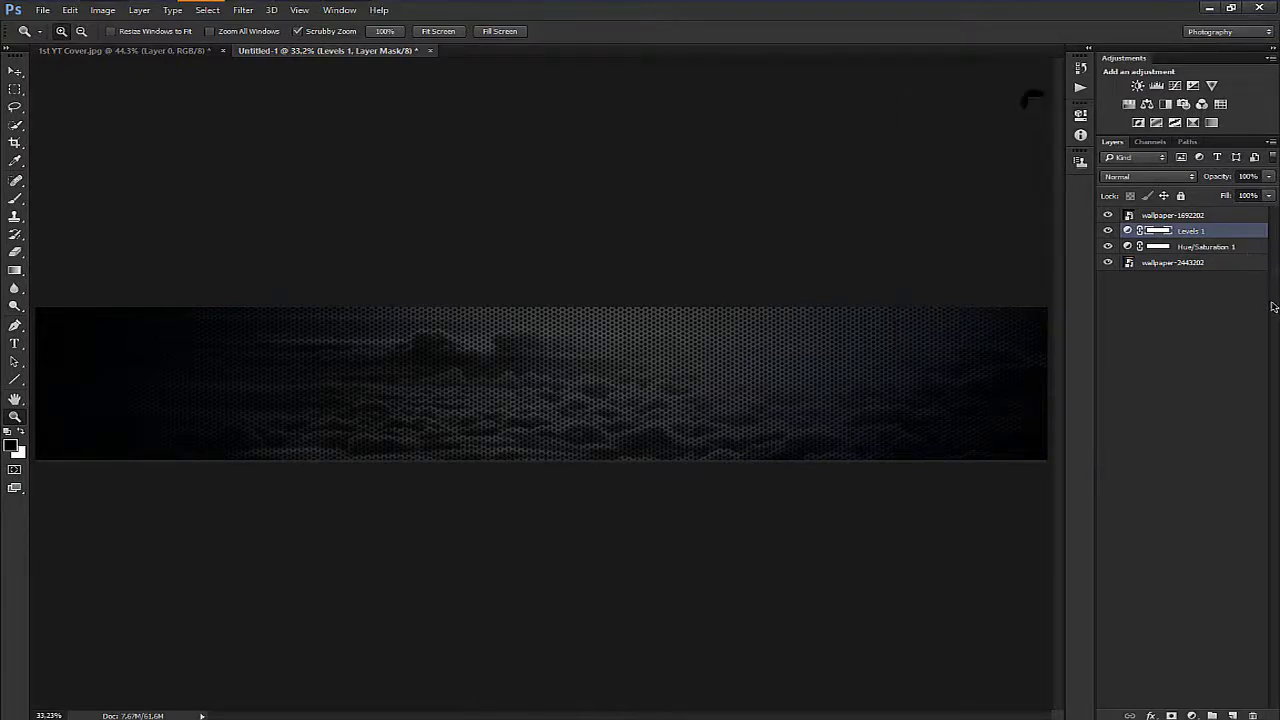
Step: Merge the Levels 1, Hue/Saturation 1 and wallpaper-2443202 layers into one layer
left_click(1239, 231)
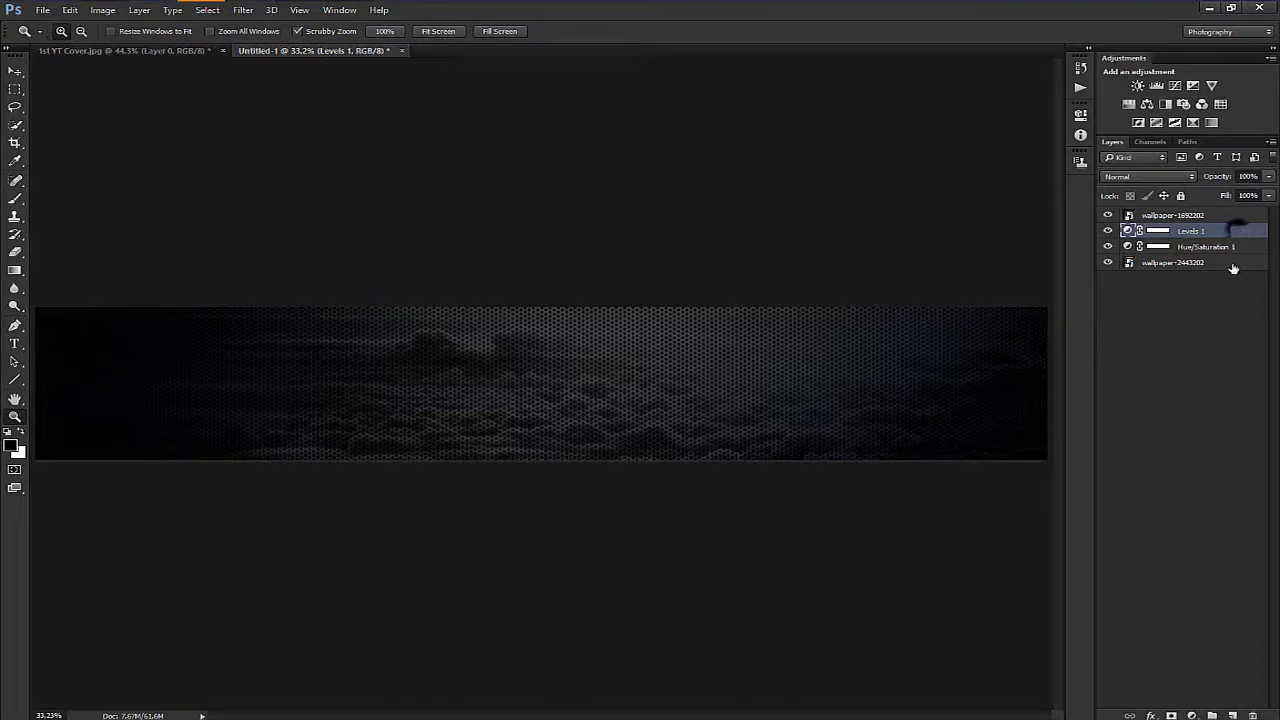
left_click(1230, 263, "shift")
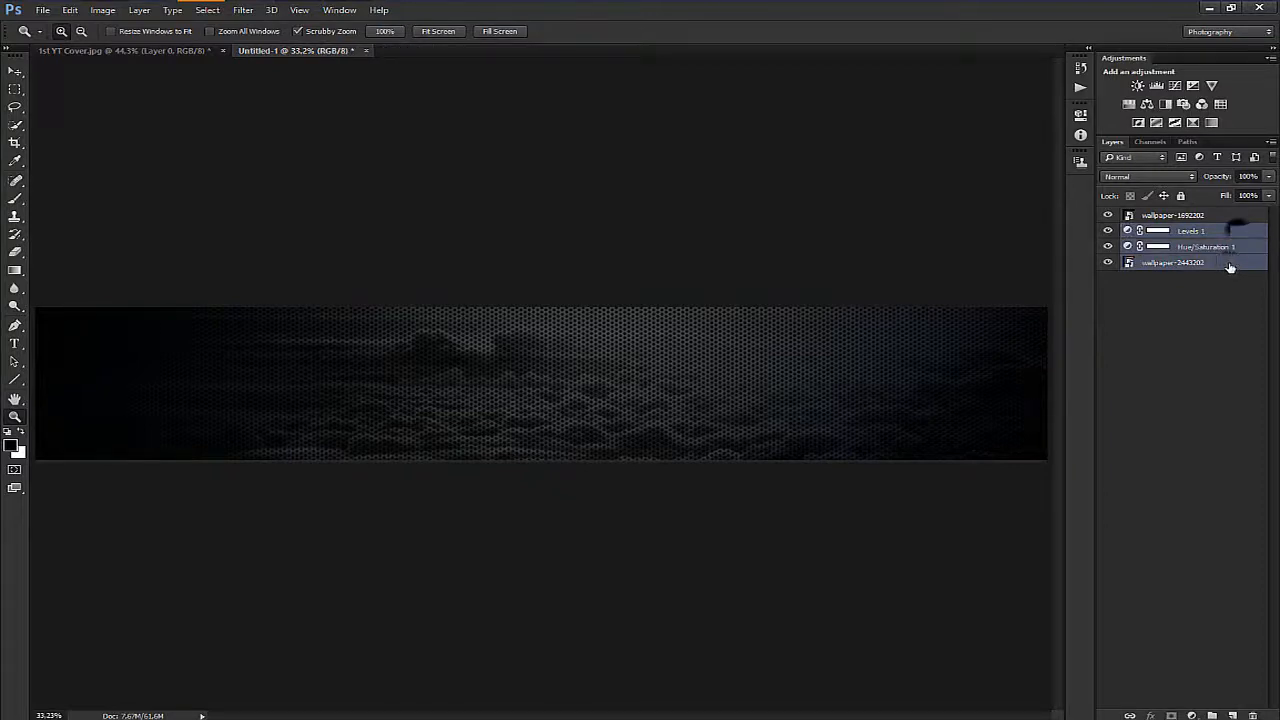
key("ctrl+e")
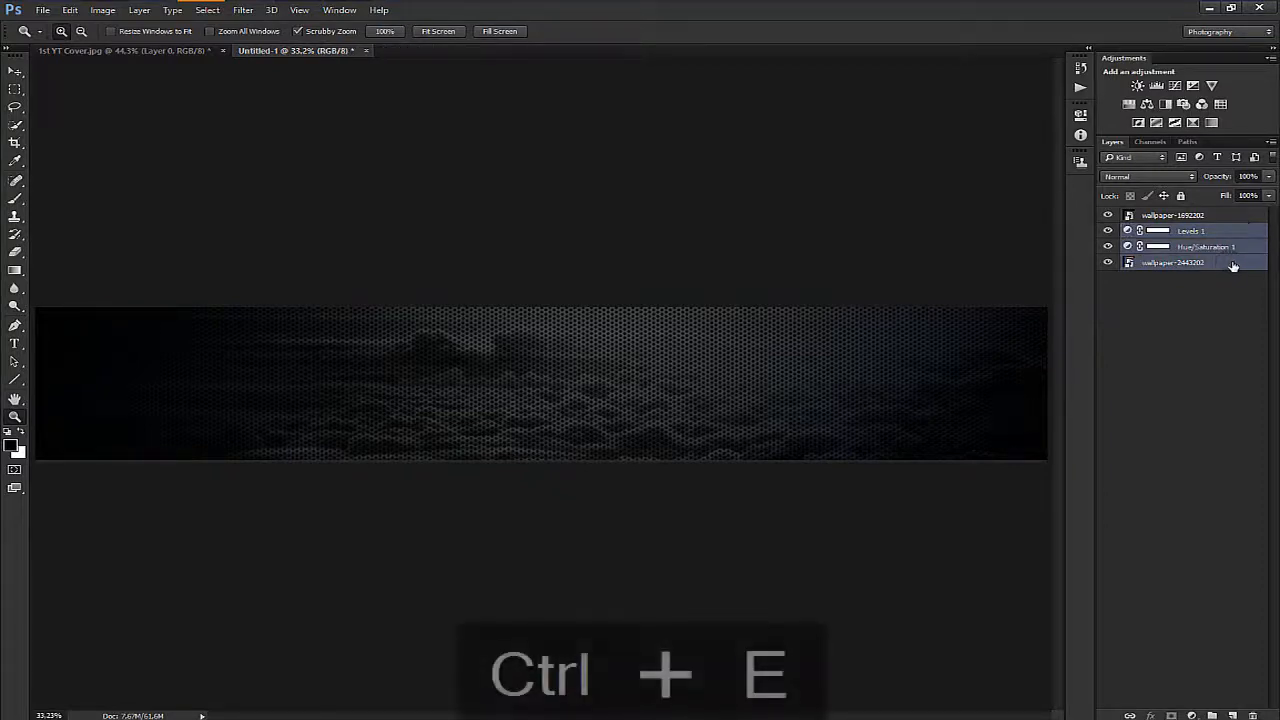
Step: Add the text "GRAPH FX" in TYPOGRAPH PRO UltraLight on a new layer above wallpaper-1692202
left_click(1168, 218)
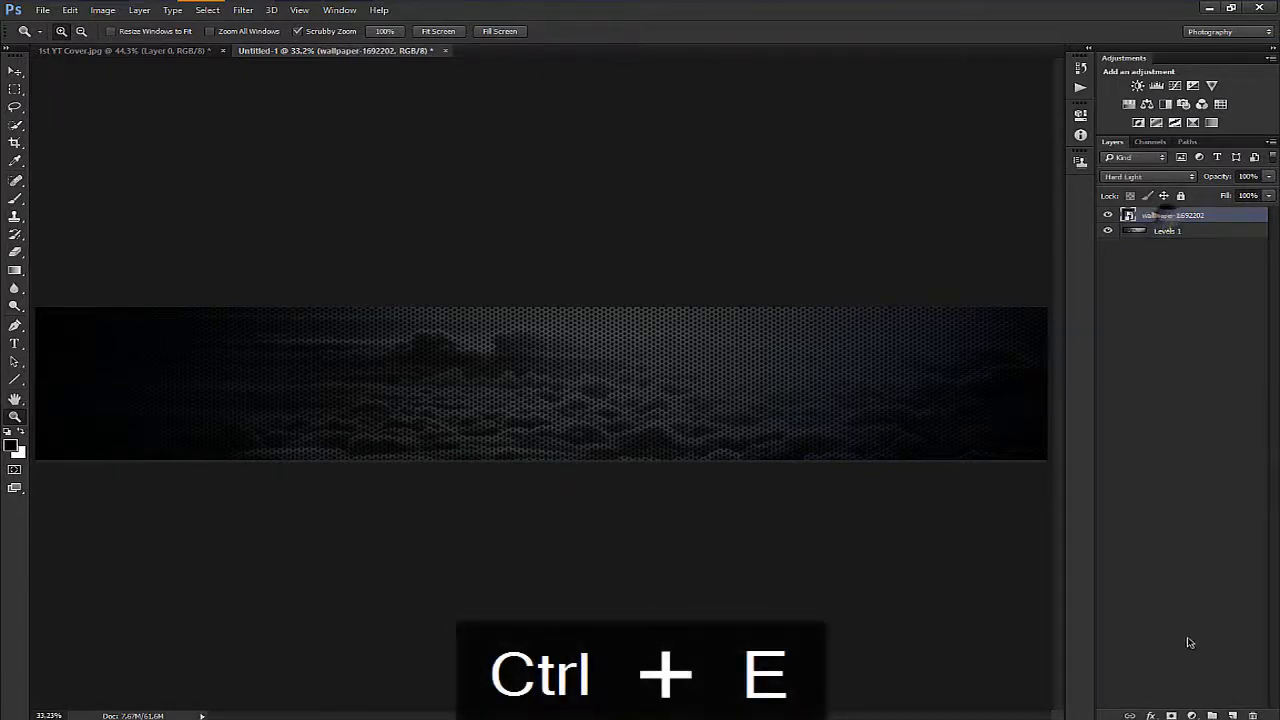
key("t")
left_click(634, 388)
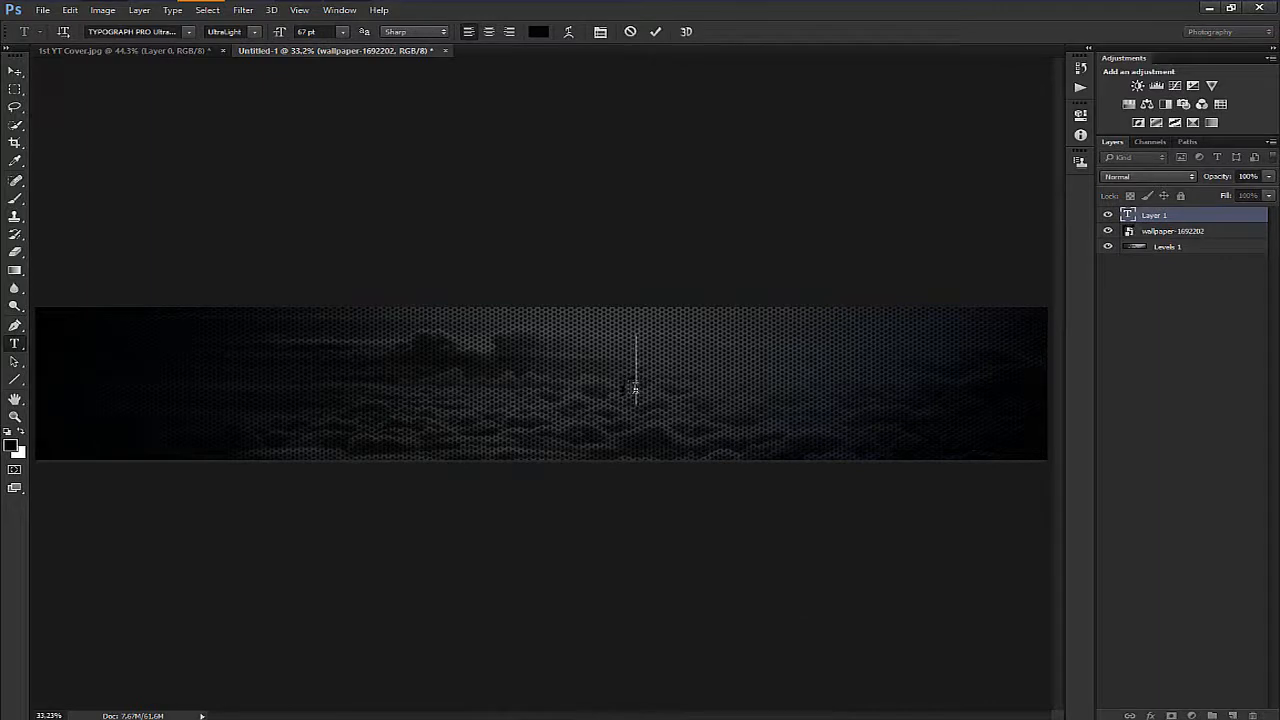
type("GFX")
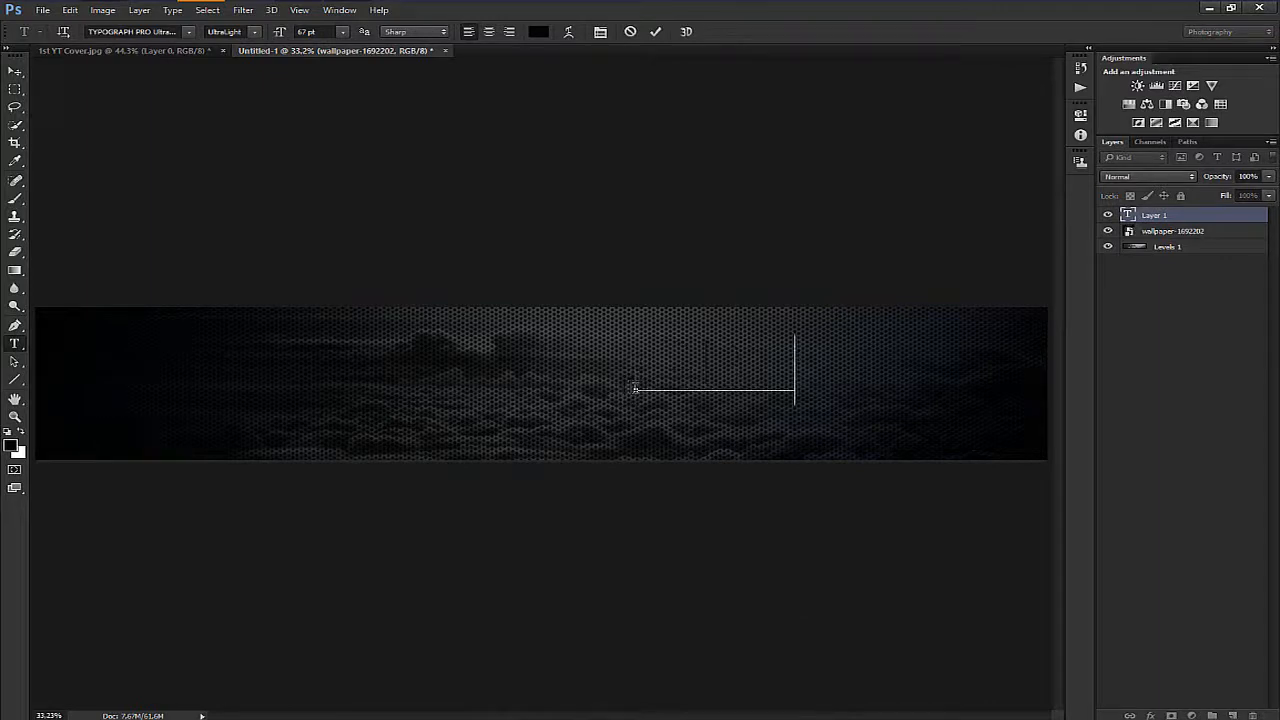
type(" M De")
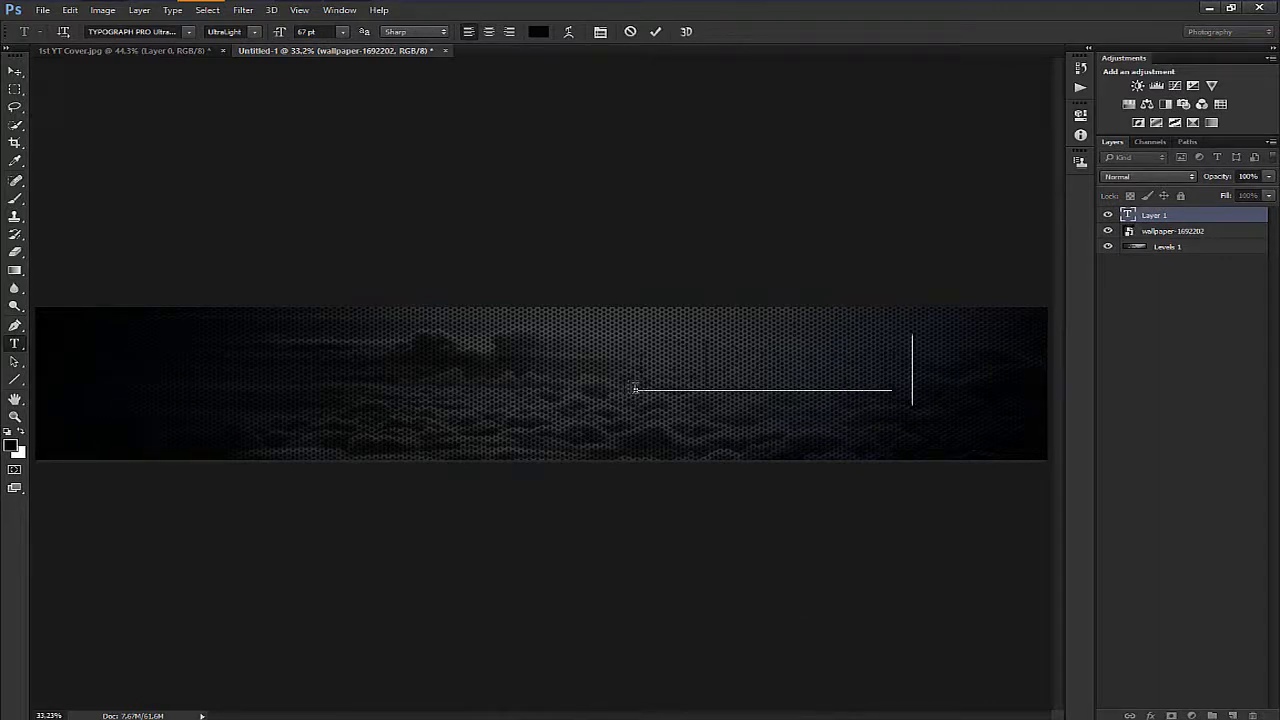
Step: Select the whole text line and reposition it near the middle of the banner
left_click_drag(814, 439, 660, 441)
left_click(685, 384)
double_click(686, 385)
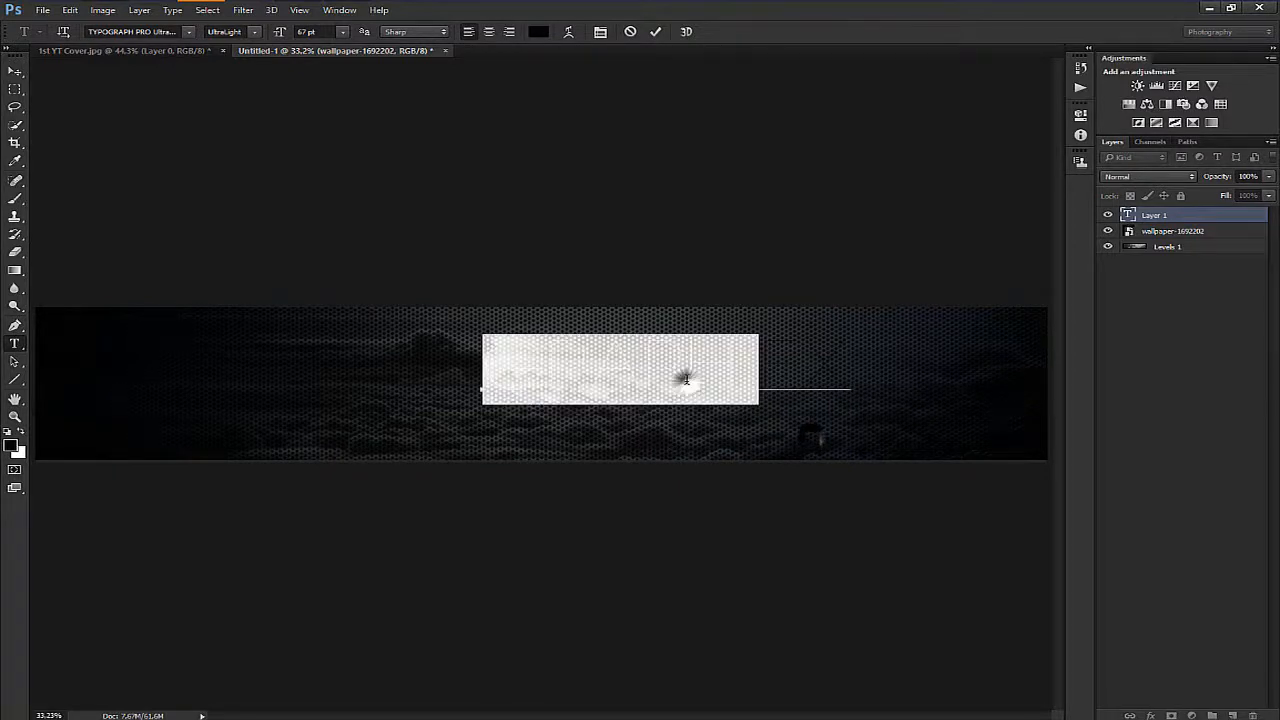
triple_click(686, 385)
left_click_drag(930, 418, 905, 436)
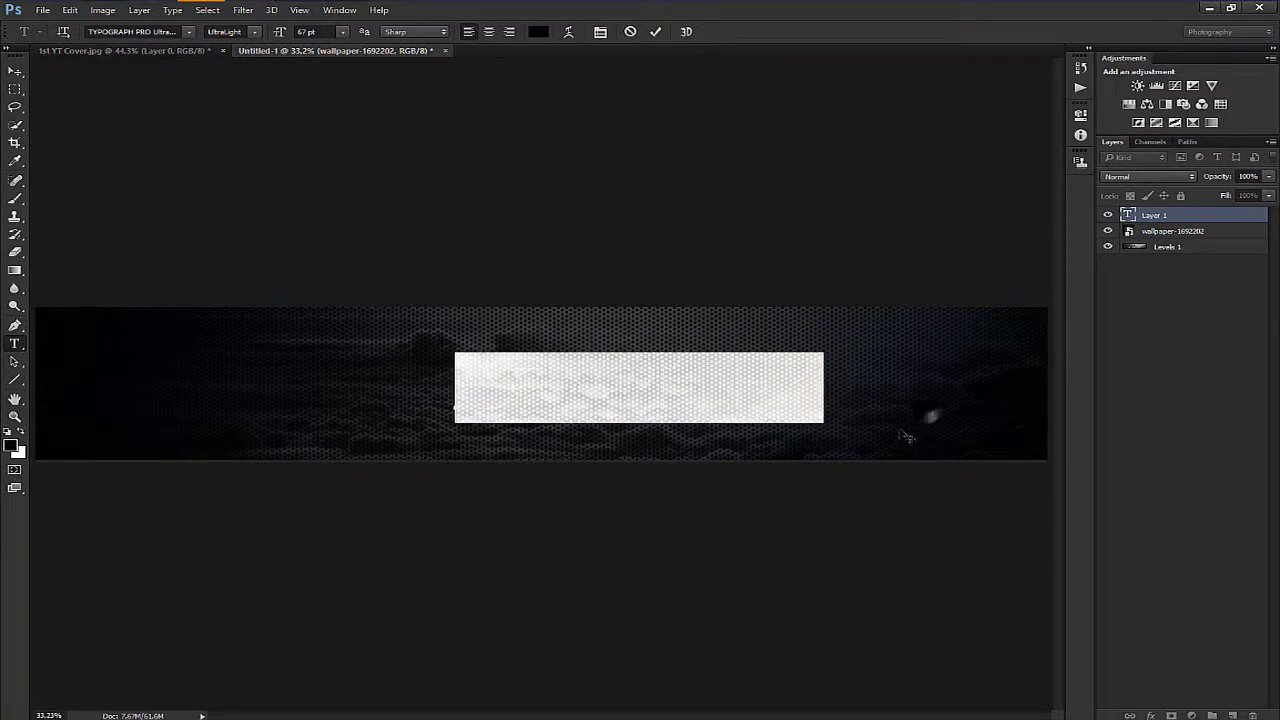
Step: Add a white Color Overlay in Normal mode at 100% opacity to the GRAPH FX text layer
double_click(1219, 216)
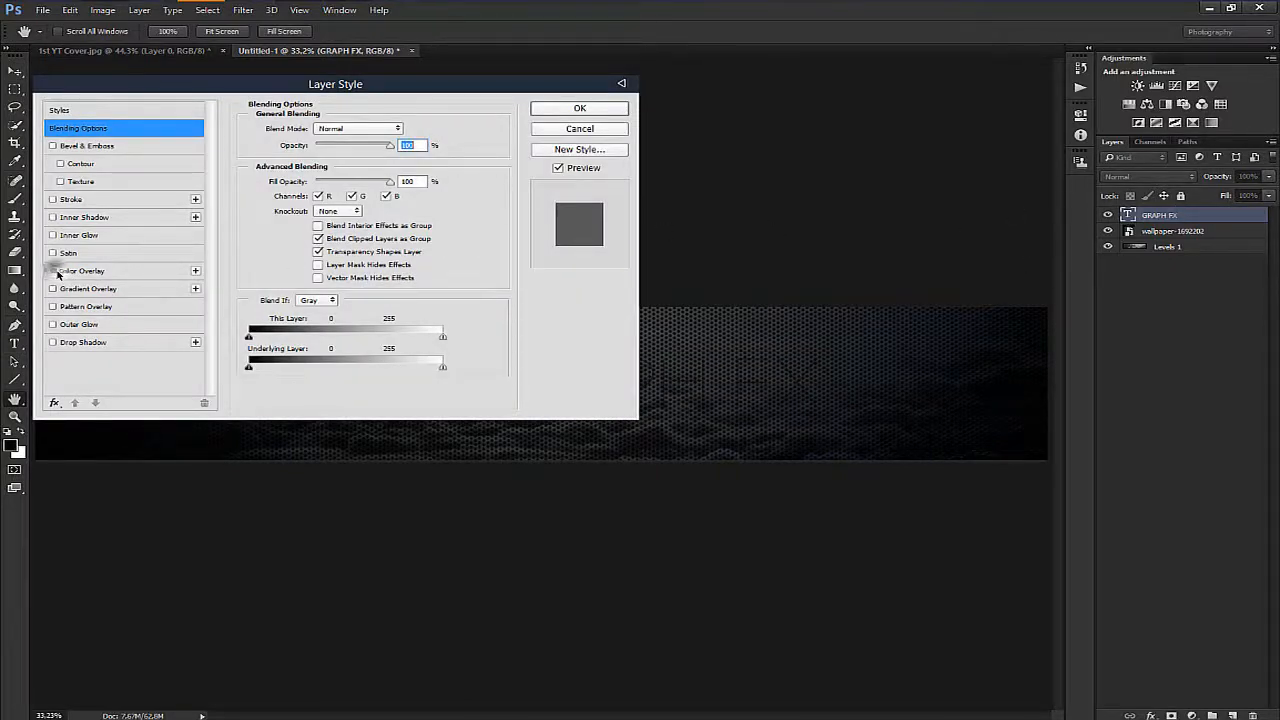
left_click(55, 271)
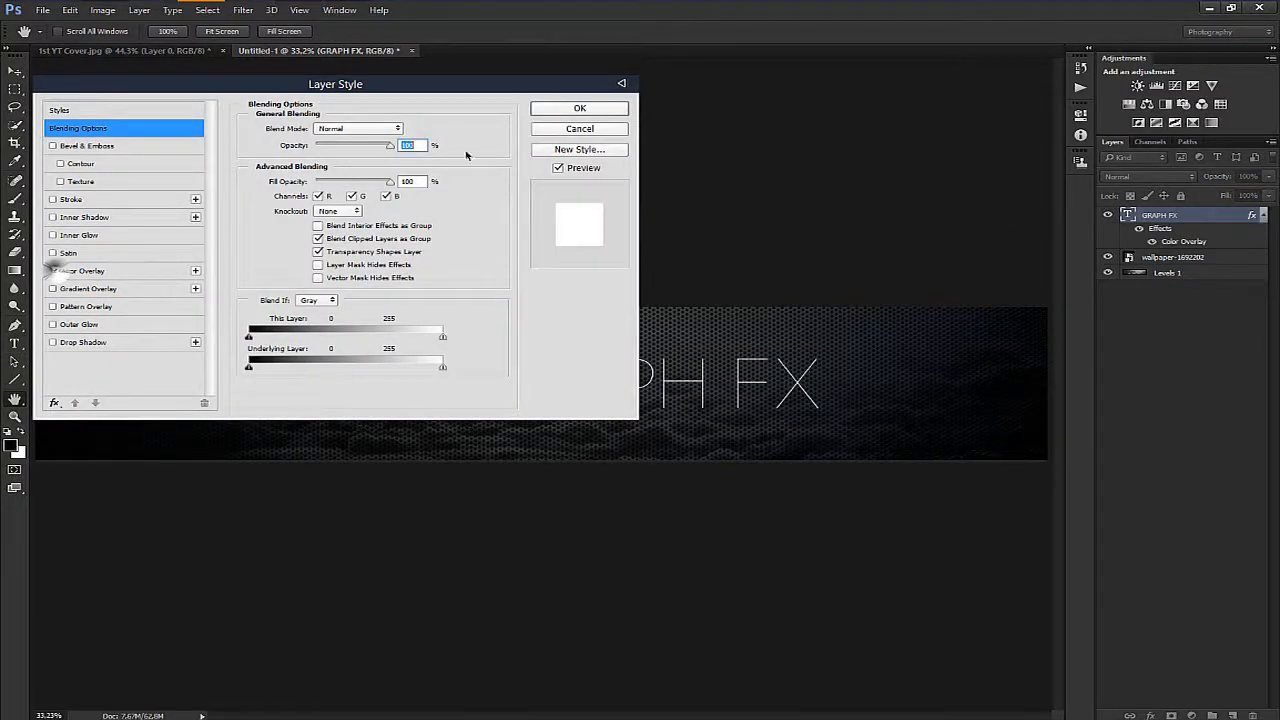
left_click(138, 271)
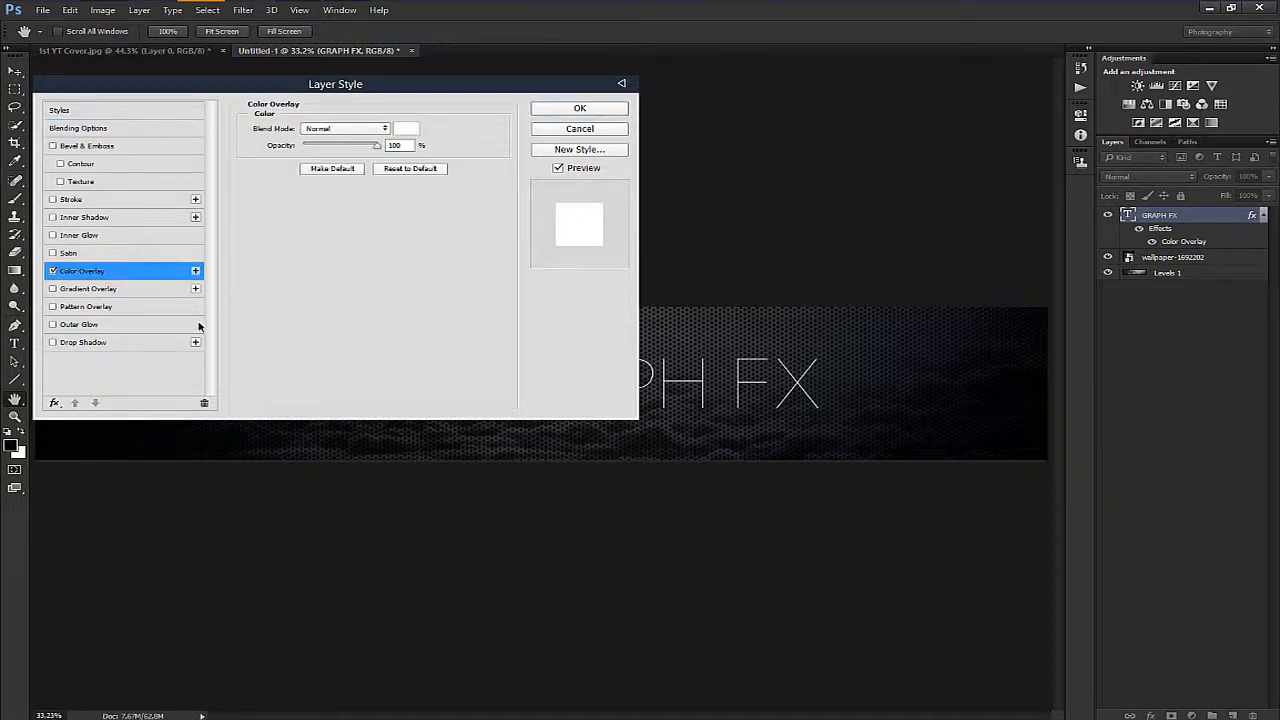
Step: Add an Outer Glow to the GRAPH FX text with Normal blend mode and the blue glow colour 0075c7
left_click(53, 325)
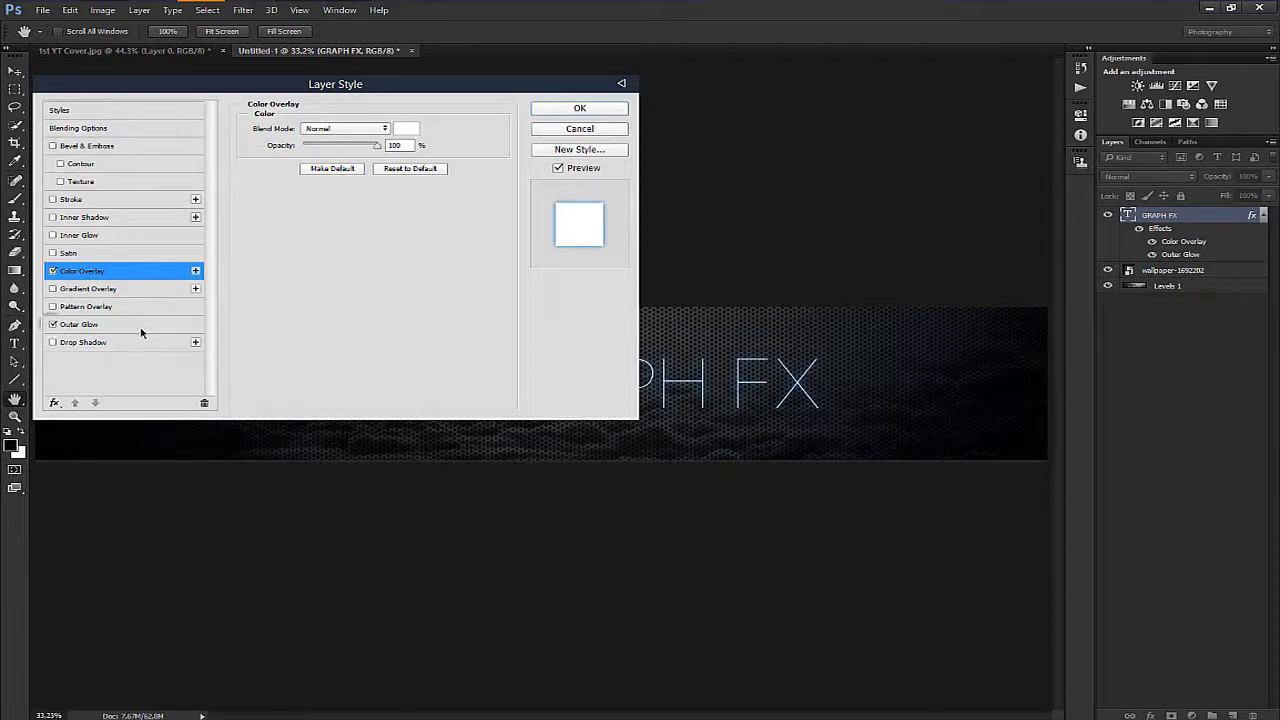
left_click(140, 326)
left_click(329, 129)
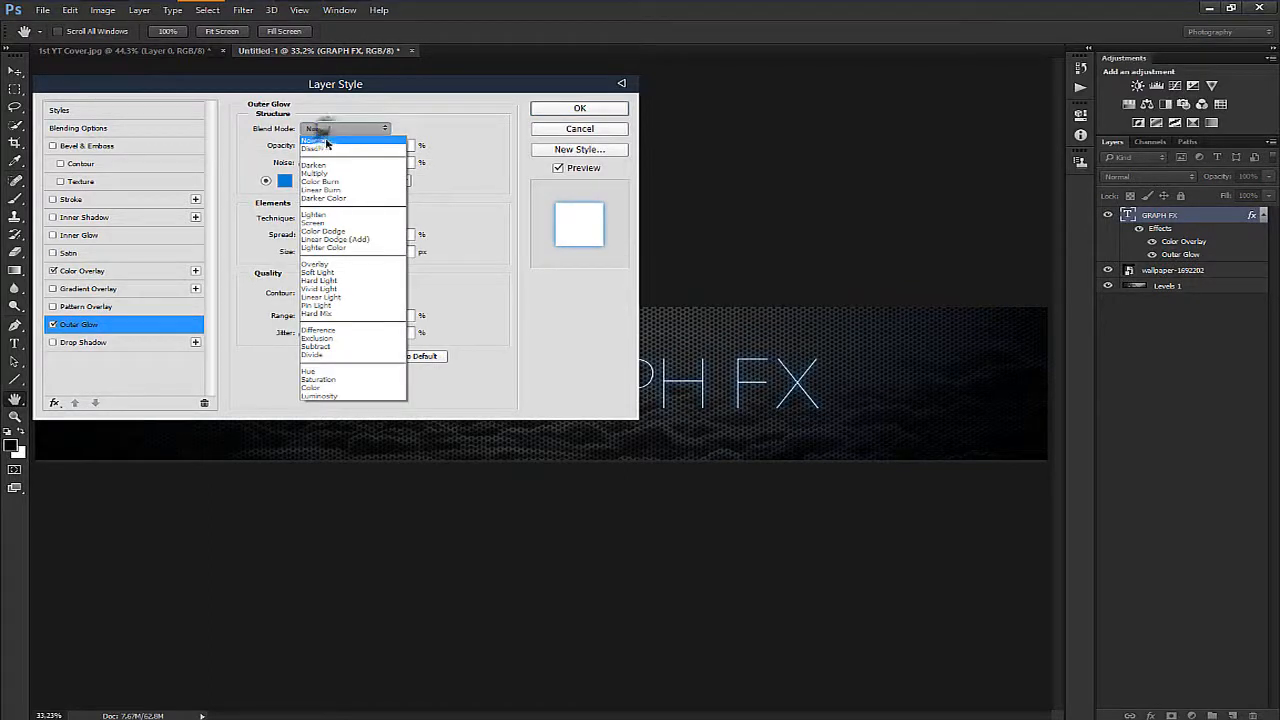
left_click(326, 143)
left_click(284, 180)
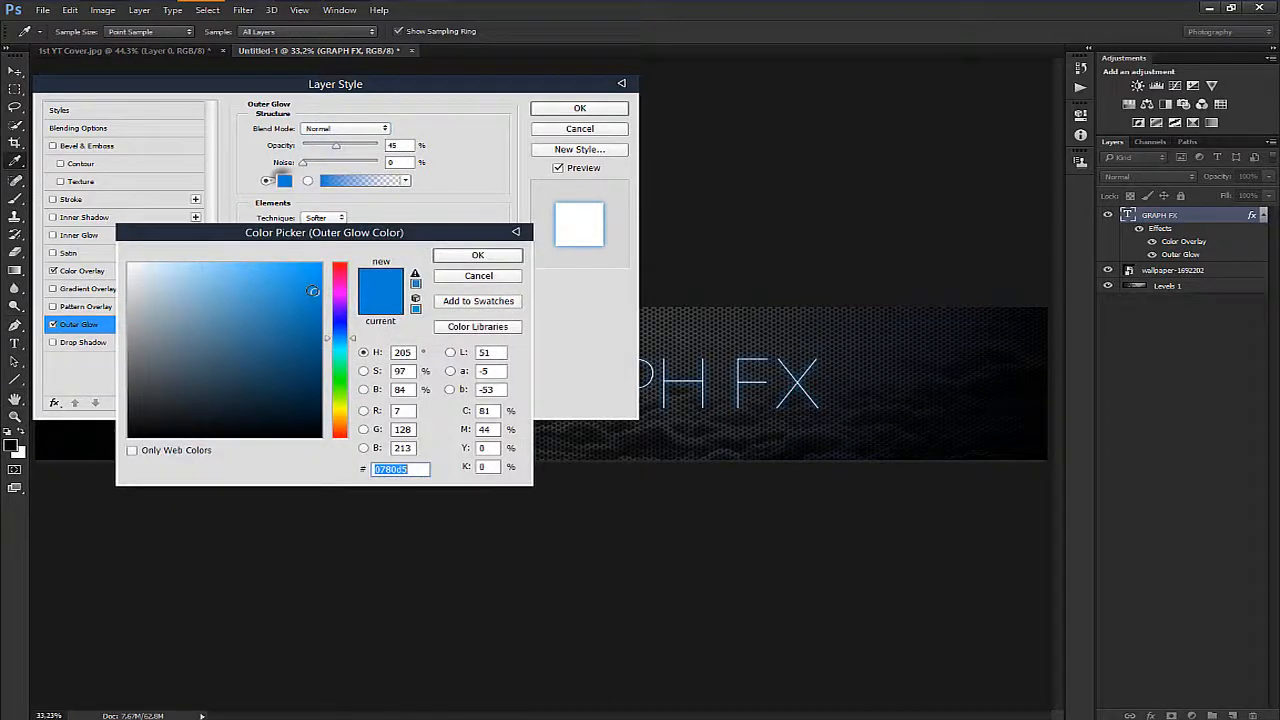
key("F9")
left_click_drag(312, 290, 322, 300)
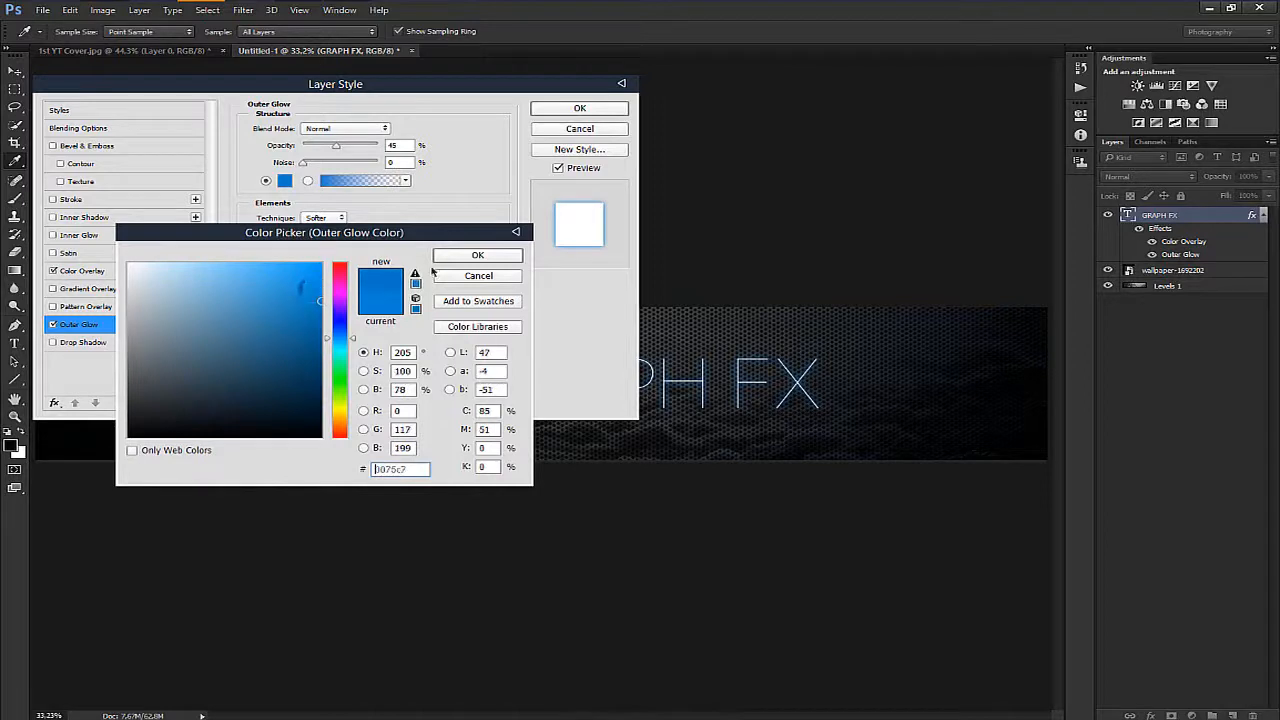
left_click(478, 256)
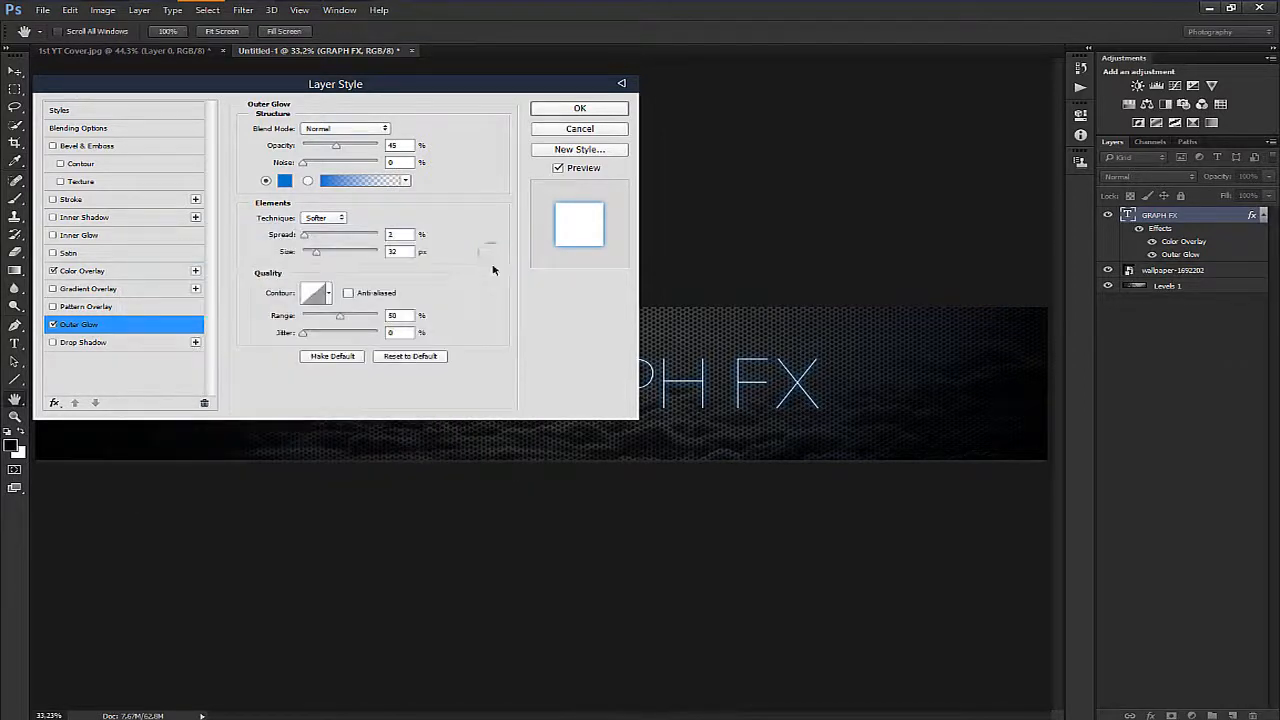
Step: Set the Outer Glow spread to 2%, apply the layer style and collapse the GRAPH FX effects list
double_click(398, 234)
type("2")
key("Return")
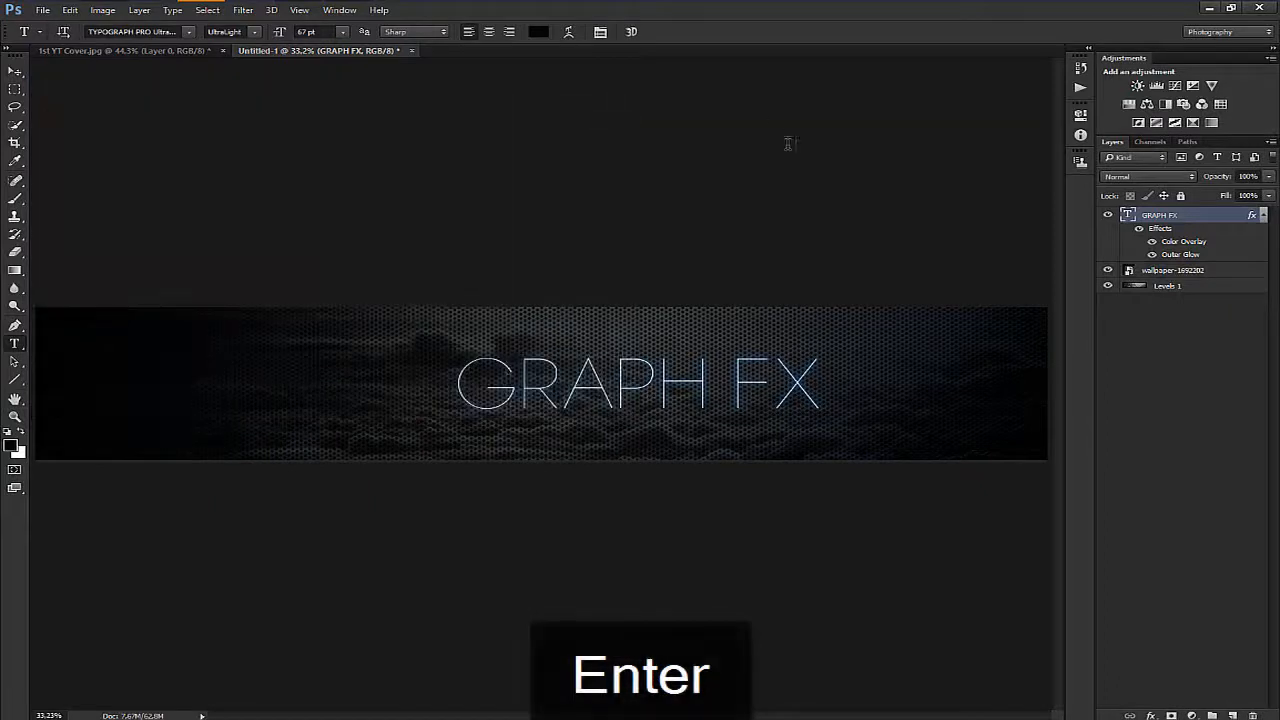
left_click(1266, 217)
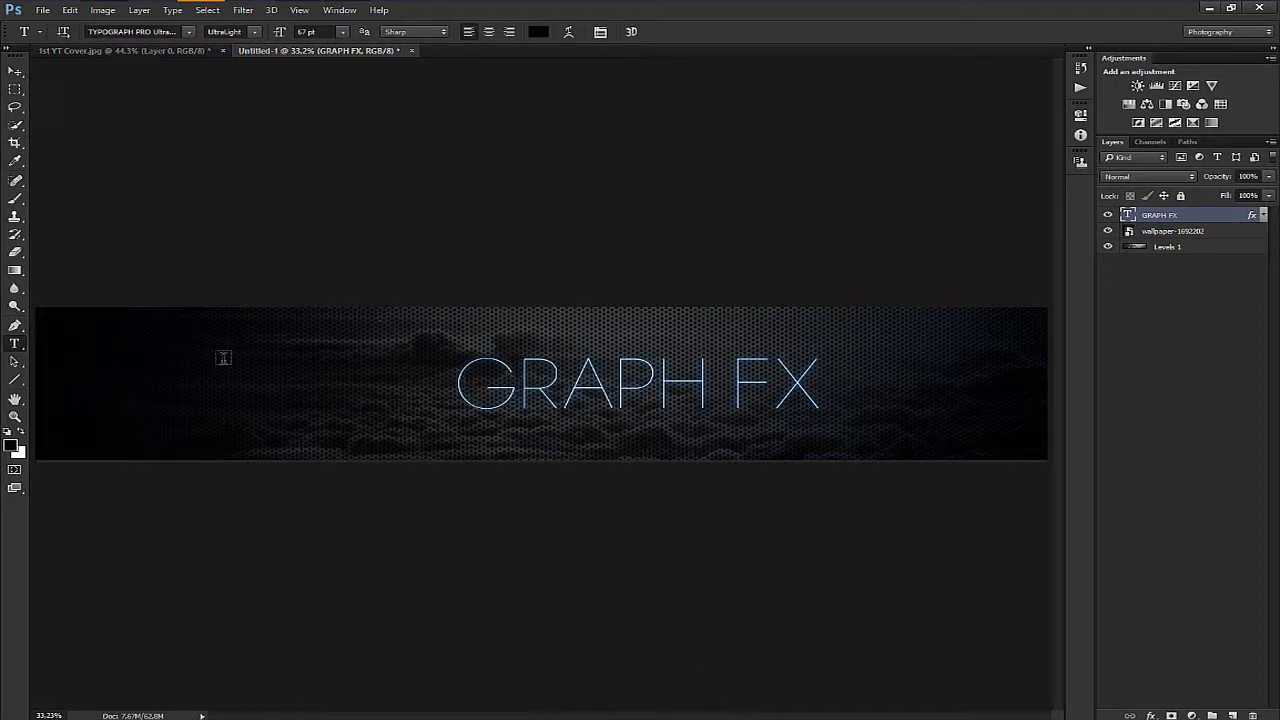
Step: Draw a straight horizontal line 1 px thick and about 1737 px long just above the GRAPH FX text with the Line tool
key("u")
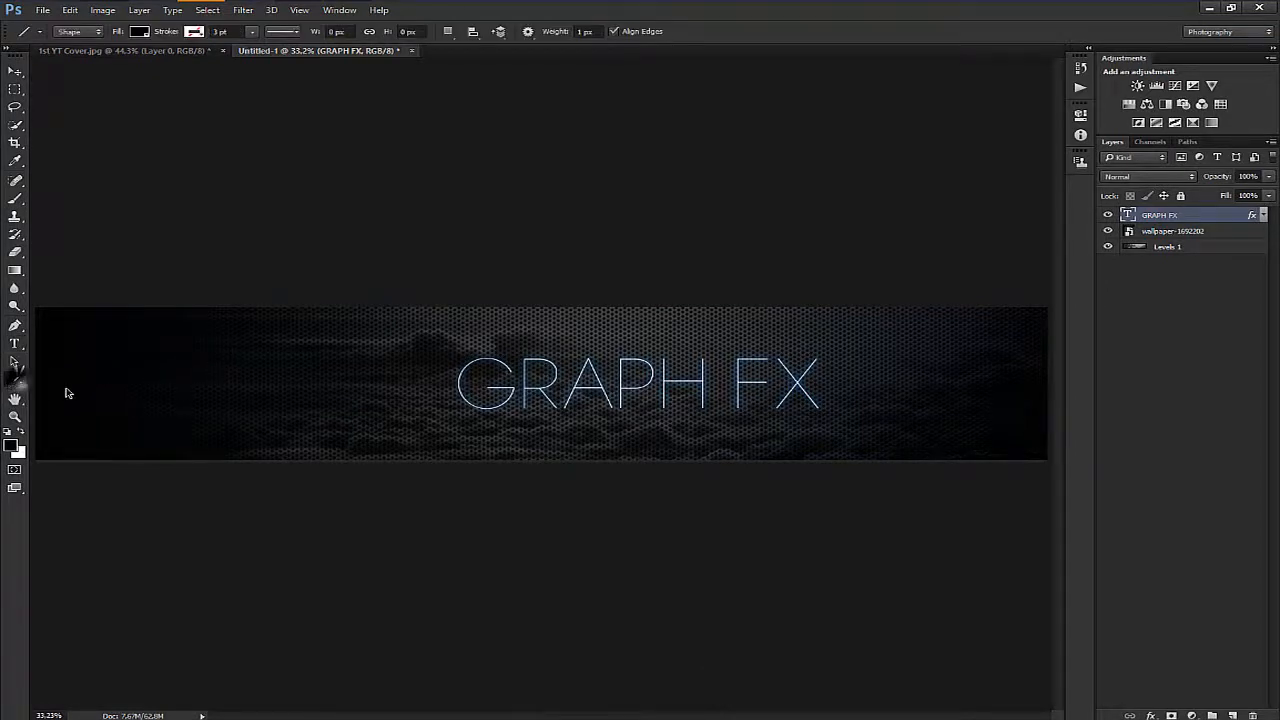
right_click(15, 380)
left_click(85, 430)
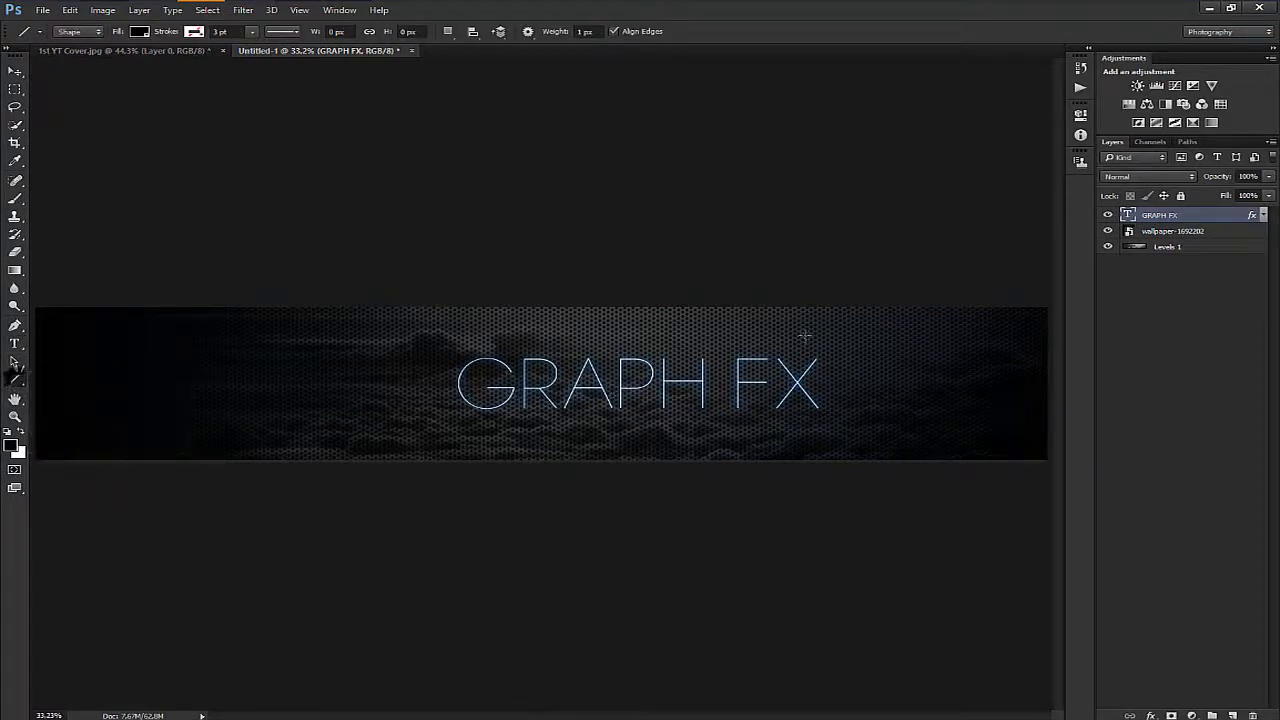
key("z")
left_click_drag(794, 346, 840, 341)
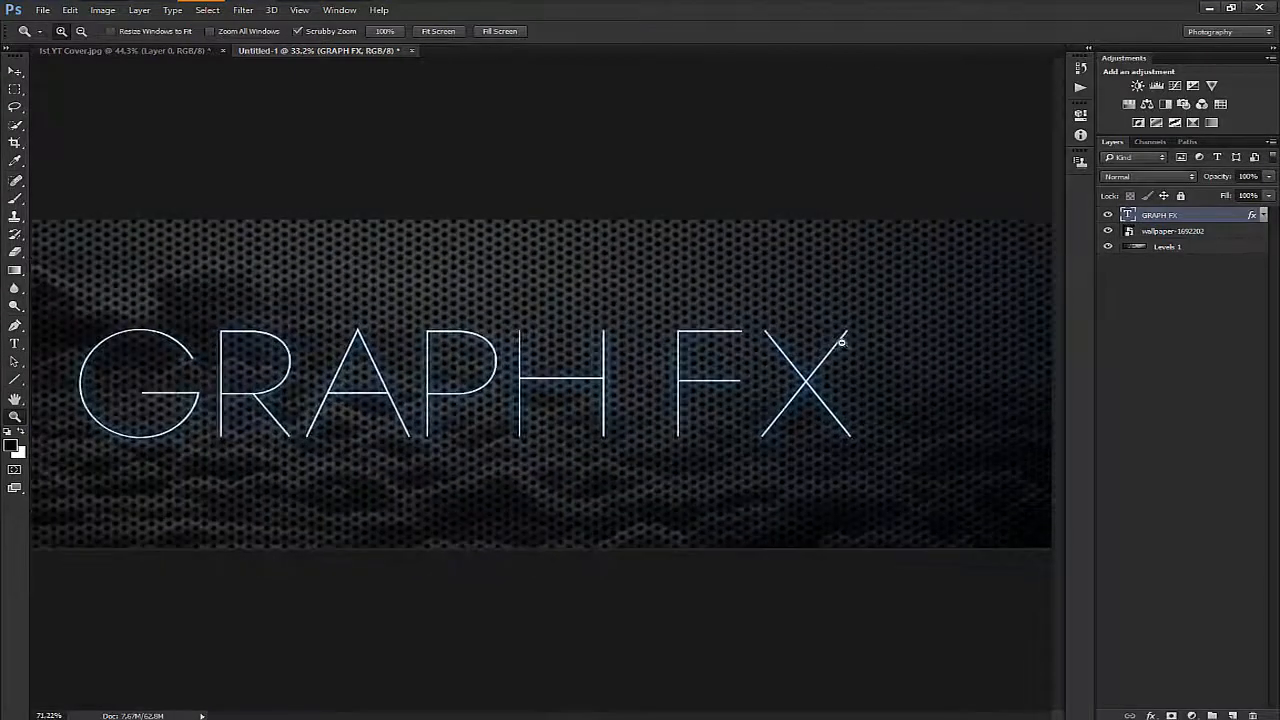
key("u")
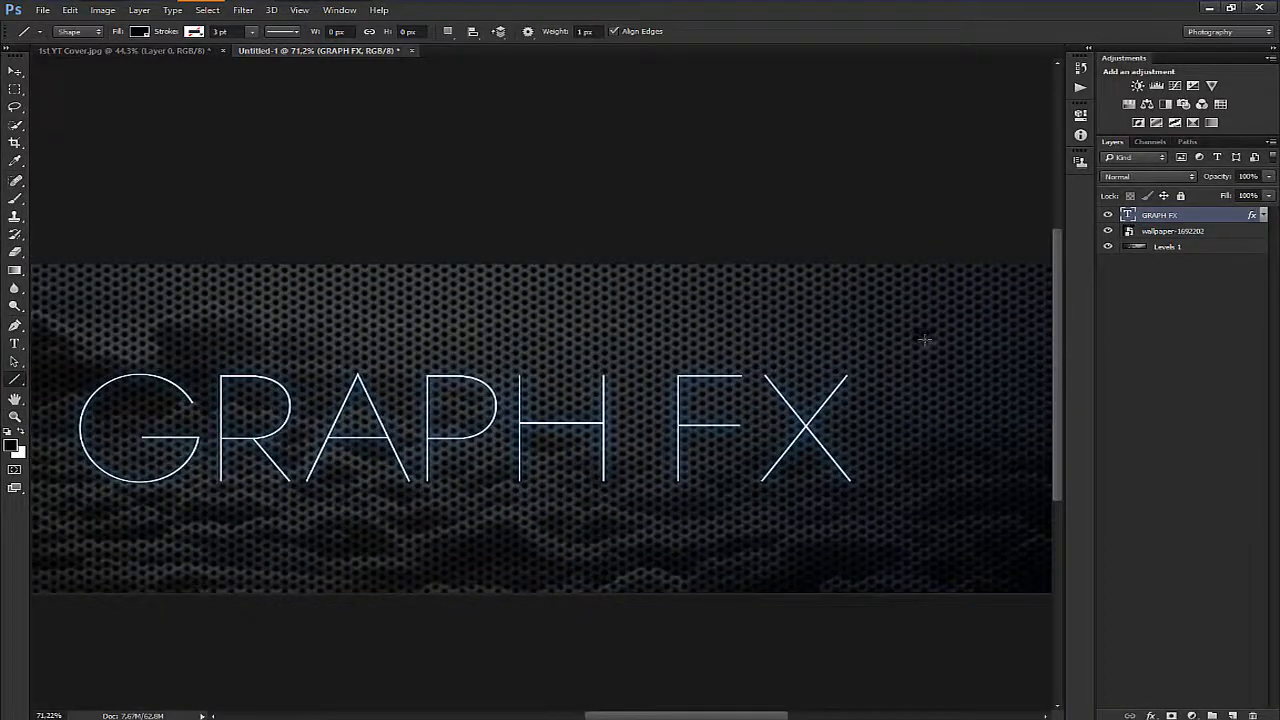
left_click_drag(925, 340, 352, 340)
left_click_drag(587, 455, 277, 483)
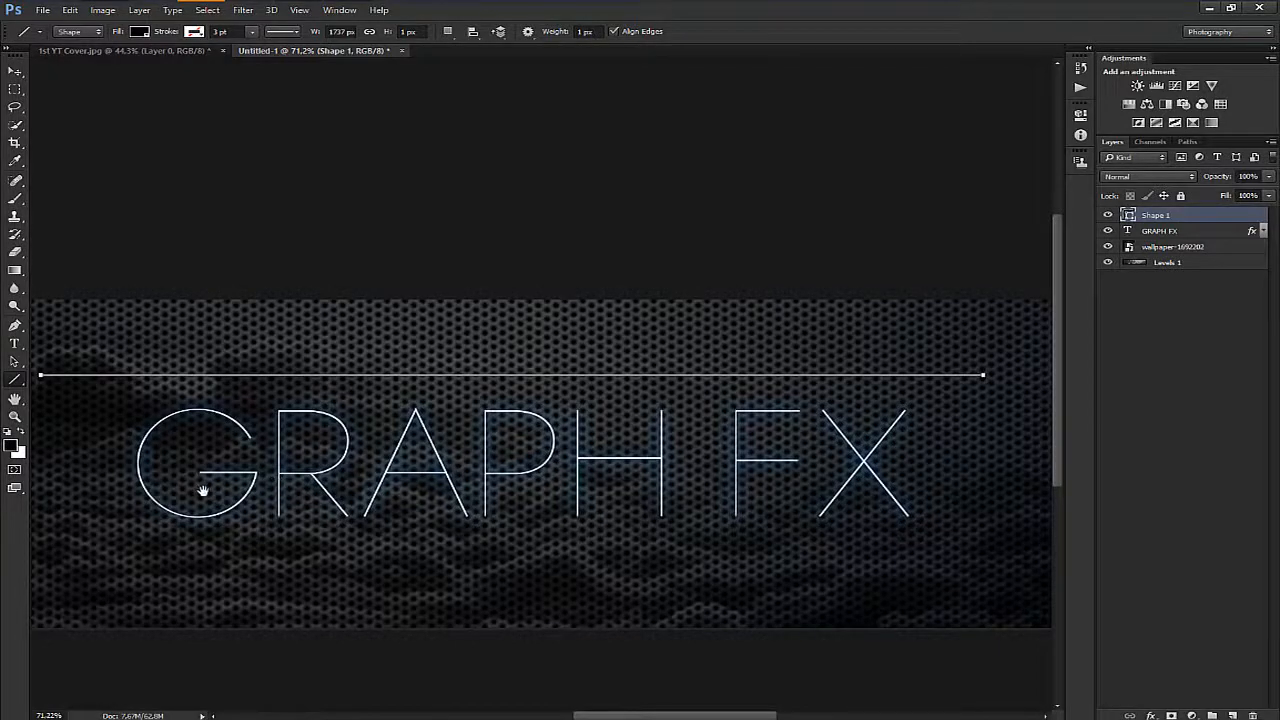
left_click_drag(202, 490, 330, 486)
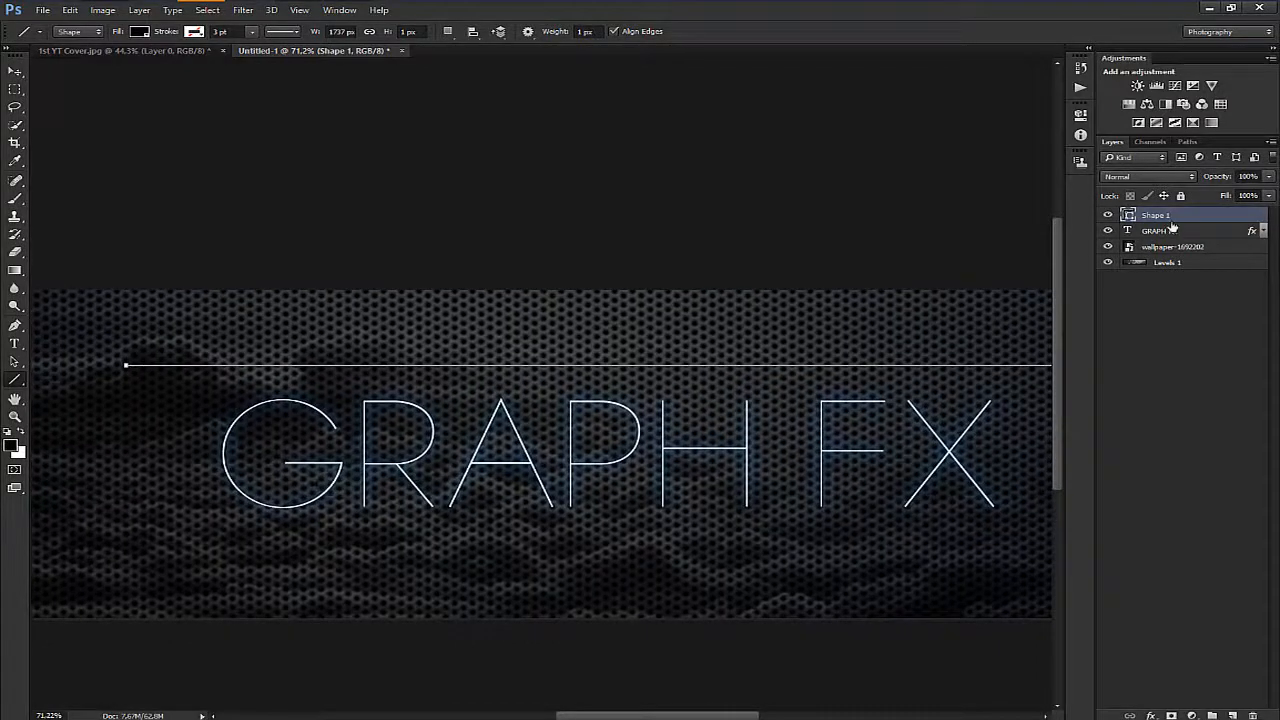
key("Return")
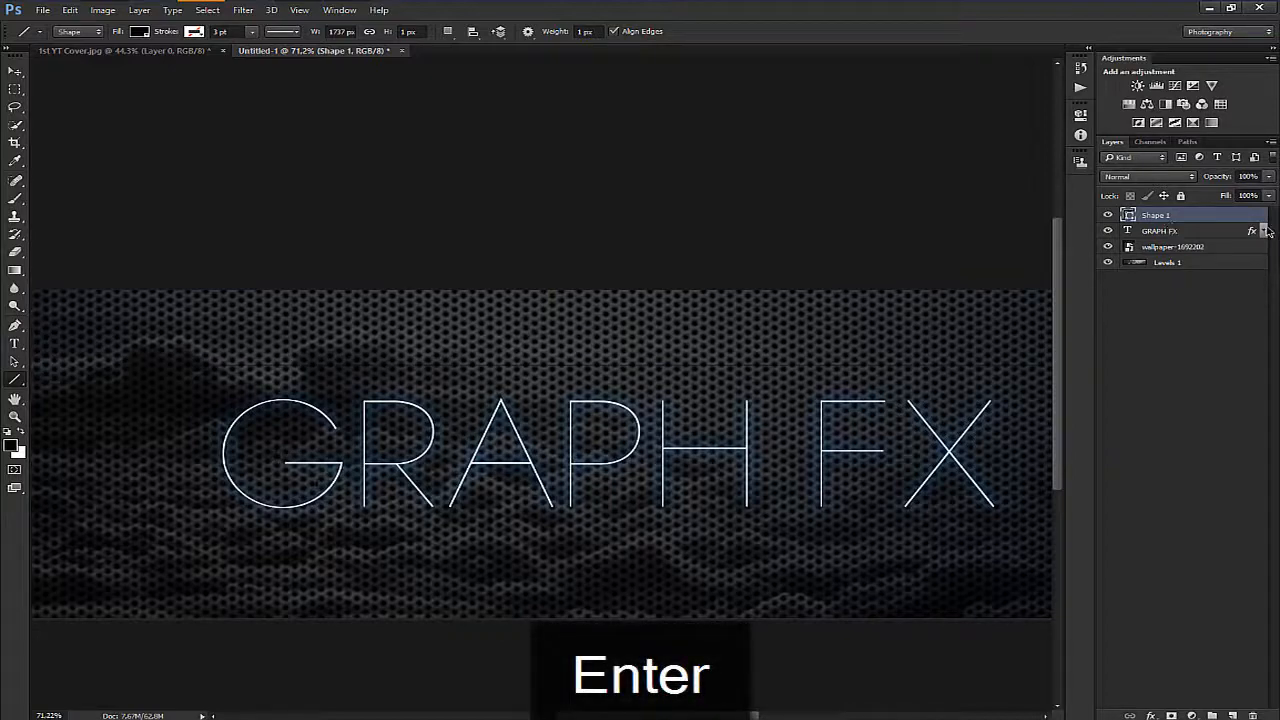
Step: Apply a white Color Overlay at 100% opacity to the Shape 1 line layer
double_click(1234, 215)
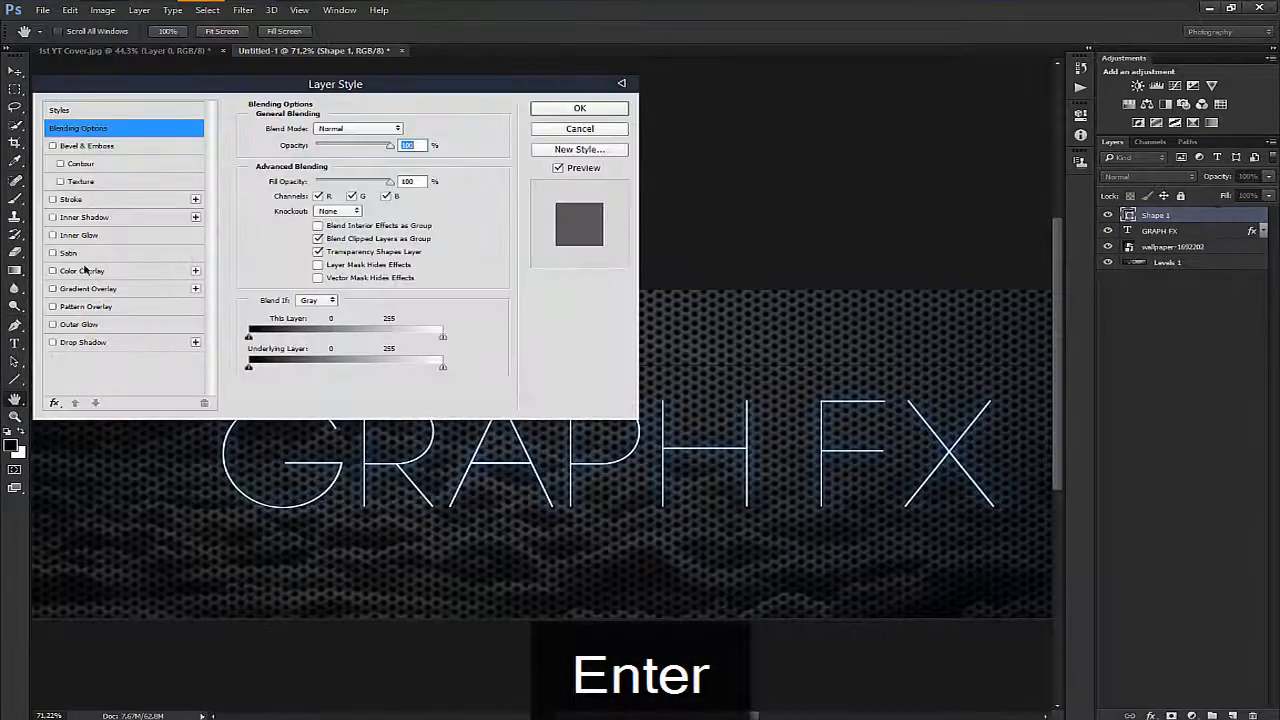
left_click(86, 270)
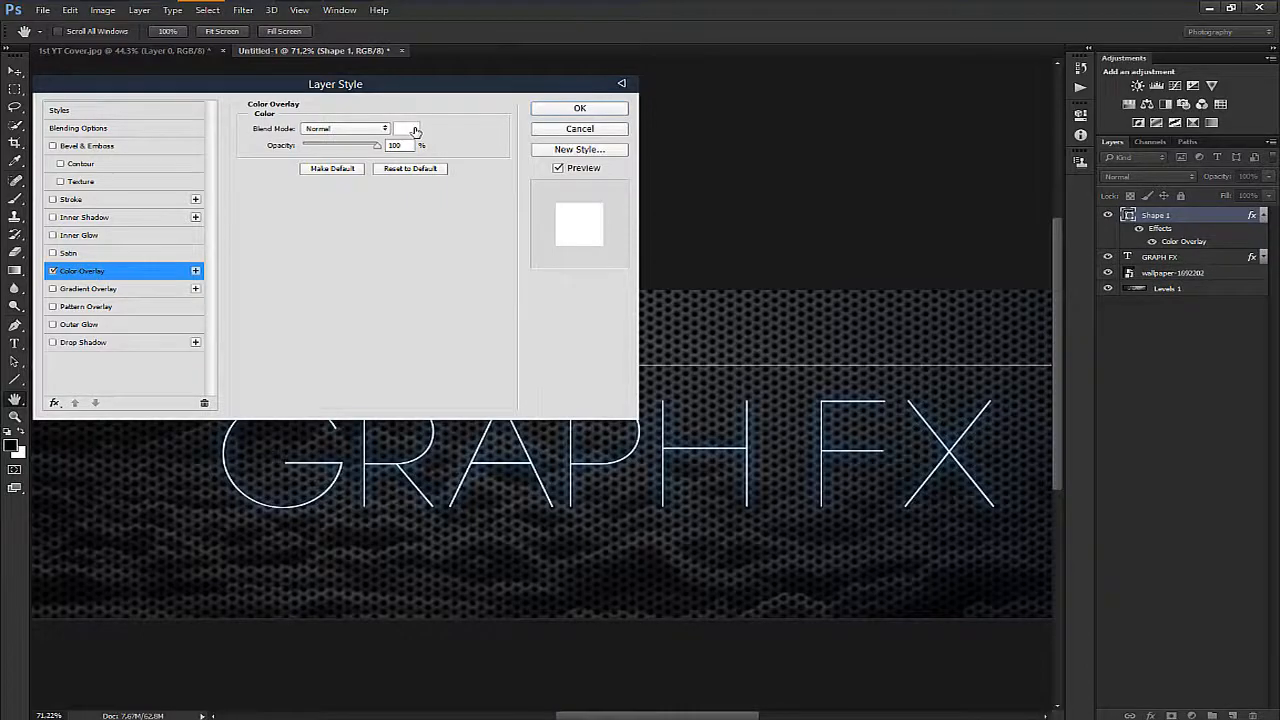
left_click(579, 108)
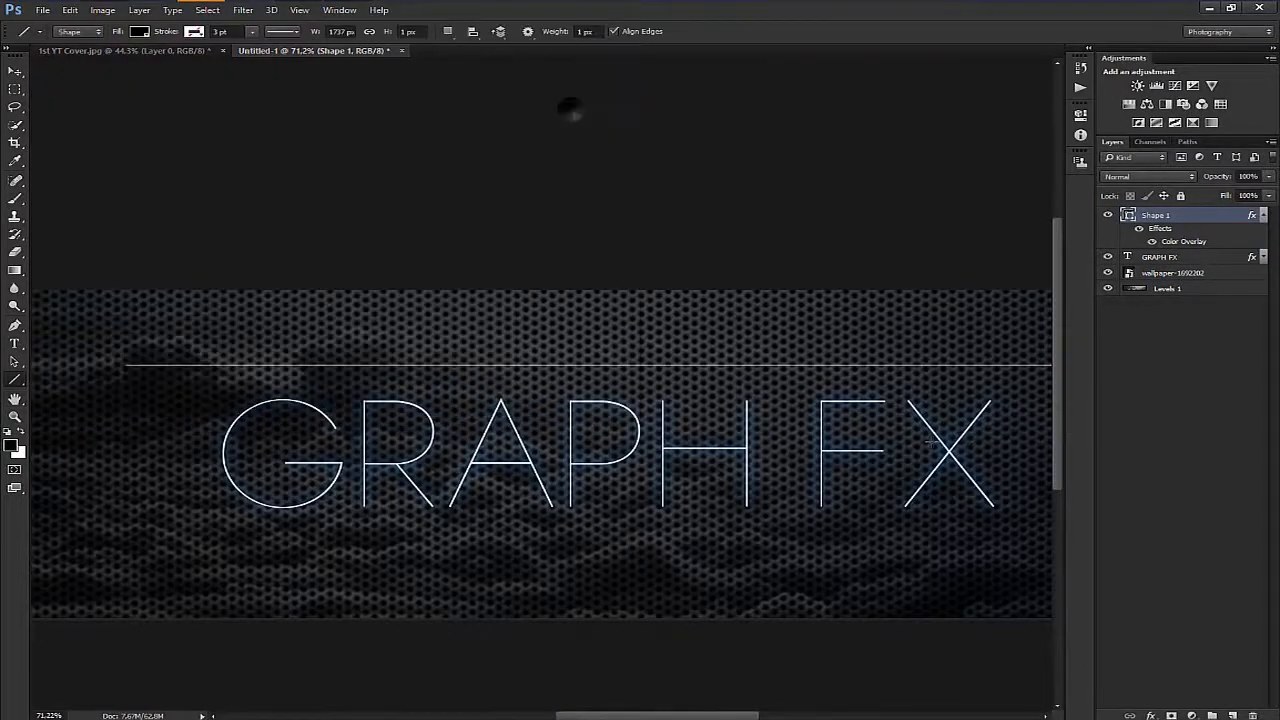
Step: Collapse the Shape 1 effects list and add a layer mask to the line layer
left_click_drag(704, 405, 689, 417)
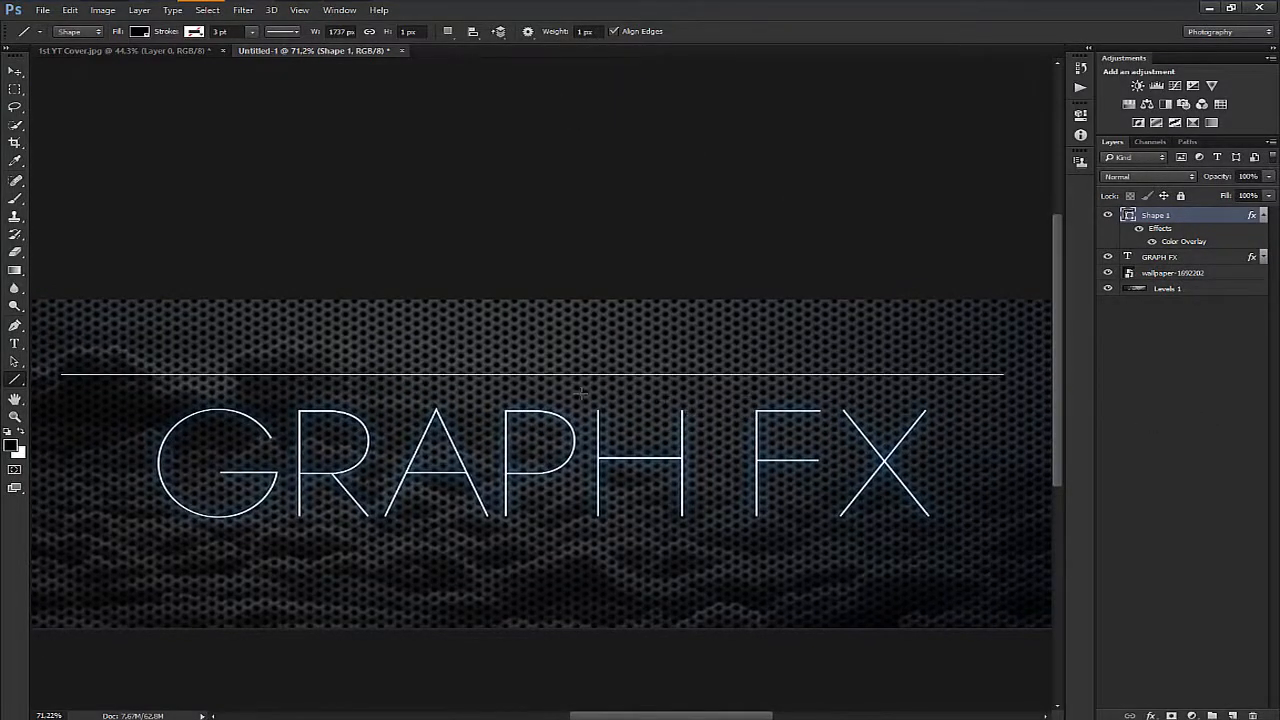
key("z")
left_click_drag(580, 371, 622, 380)
left_click_drag(647, 397, 182, 345)
left_click_drag(829, 366, 746, 500)
left_click_drag(747, 423, 759, 310)
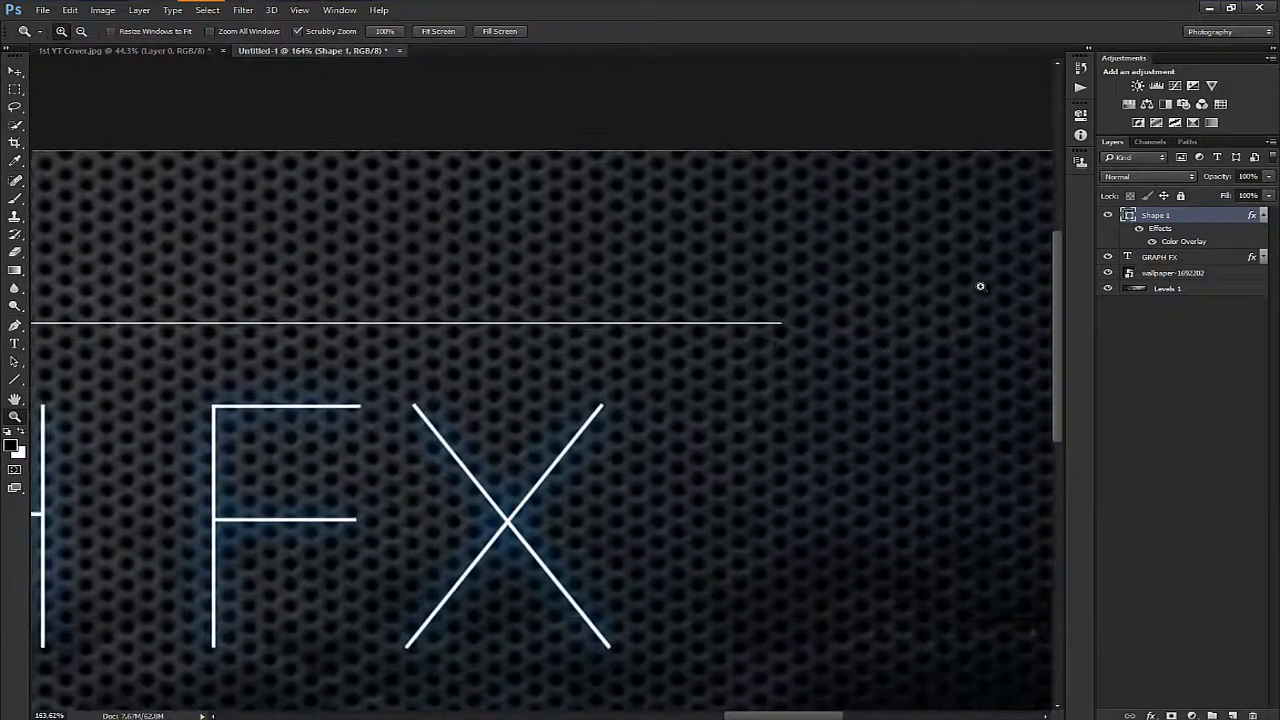
left_click(1264, 218)
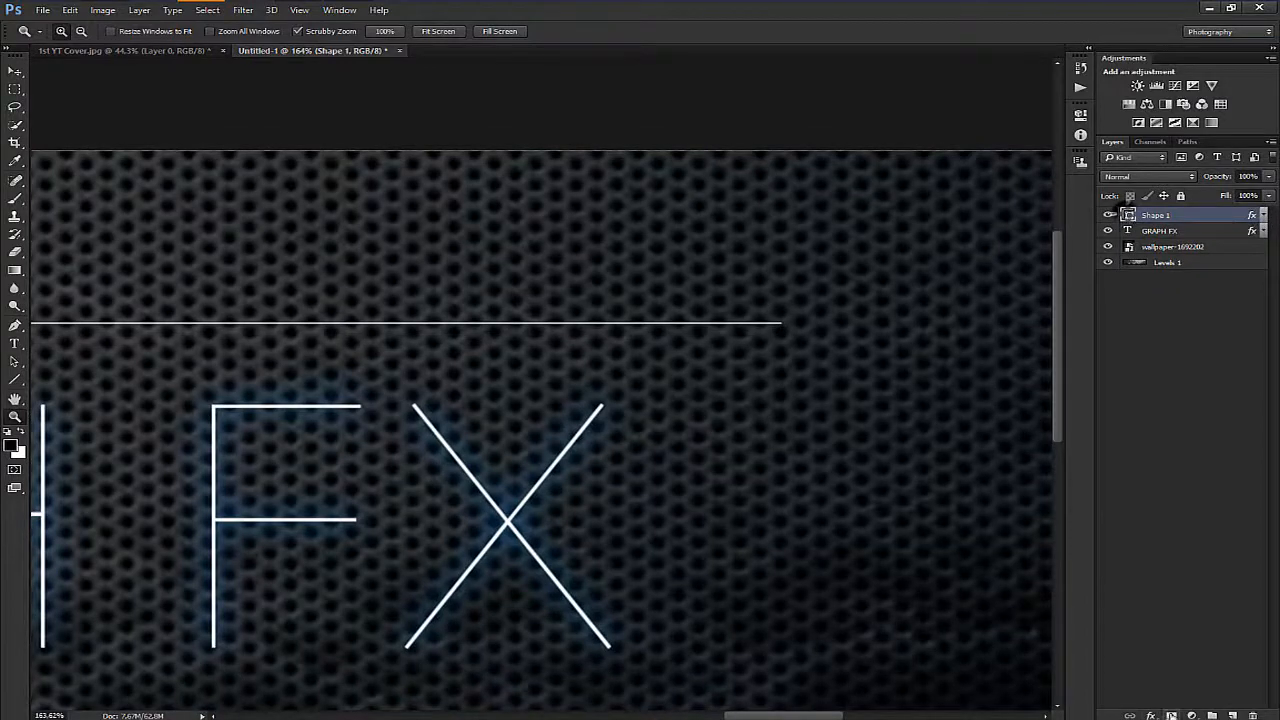
key("b")
left_click(1171, 715)
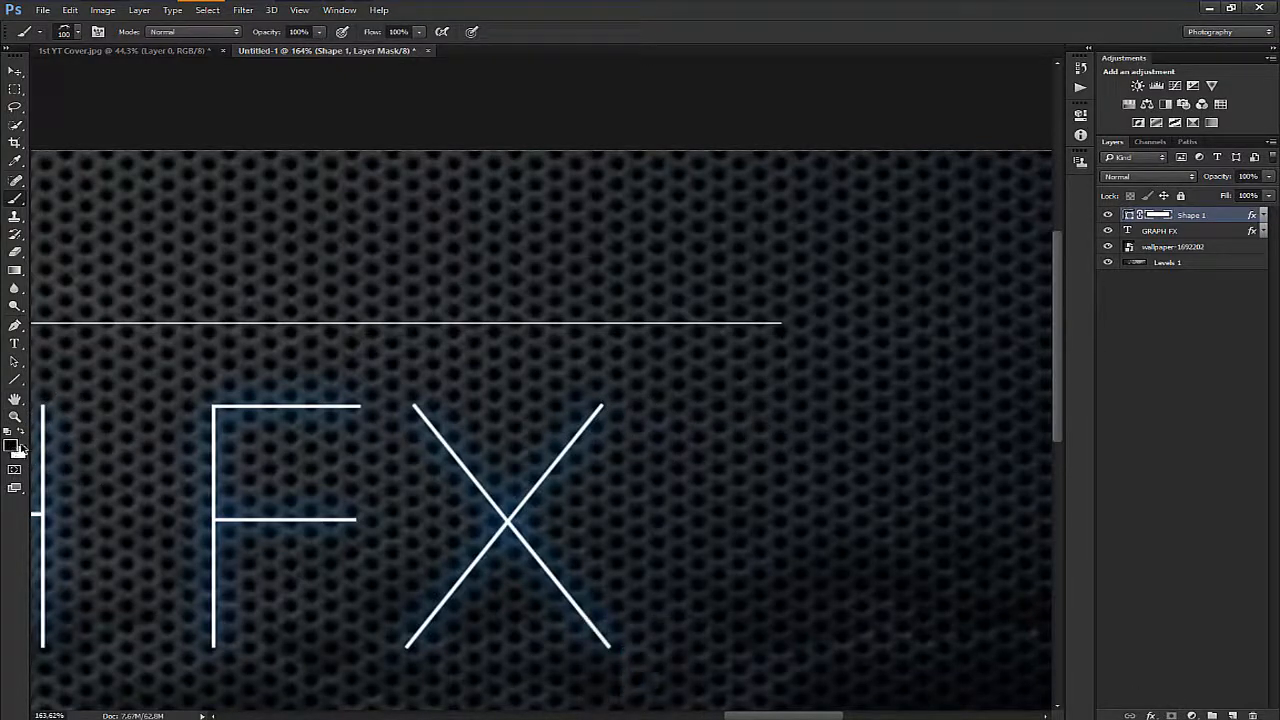
Step: Choose the soft round brush and set its size to 300 px and hardness to 20%
key("b")
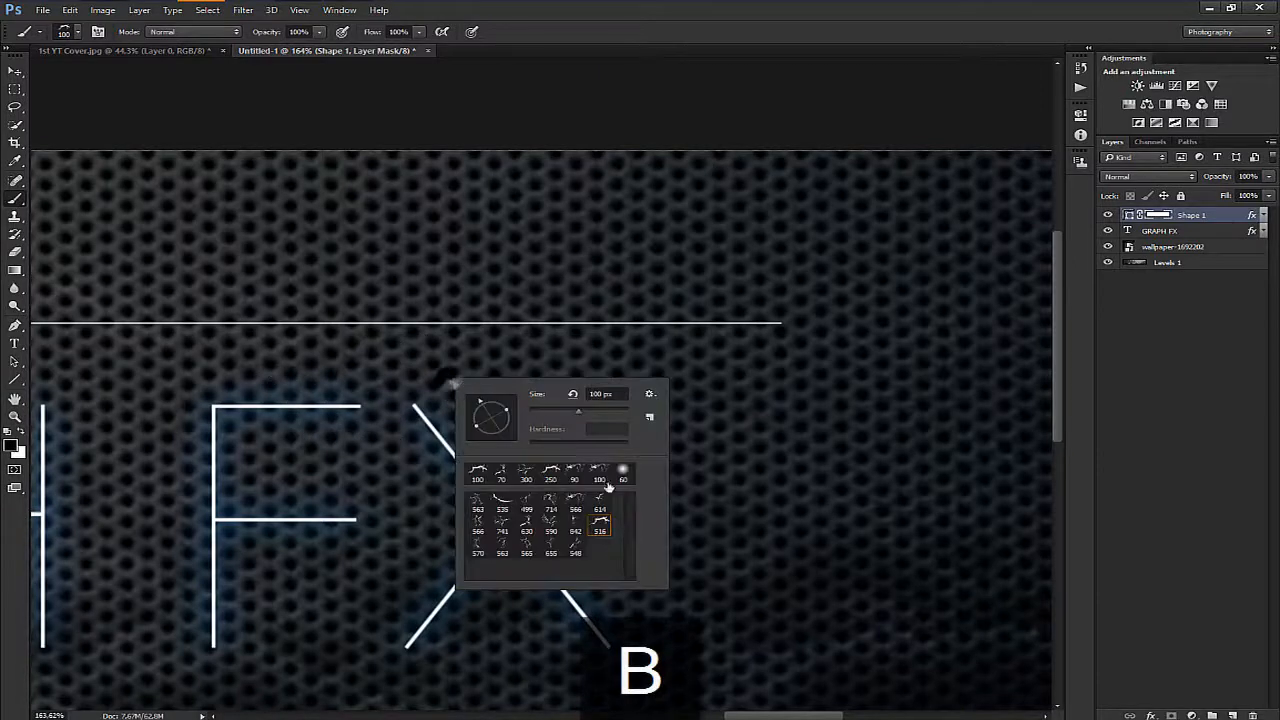
double_click(622, 475)
key("bracketright")
key("bracketright")
key("bracketright")
key("bracketright")
key("bracketright")
key("bracketright")
key("bracketright")
key("bracketright")
key("bracketright")
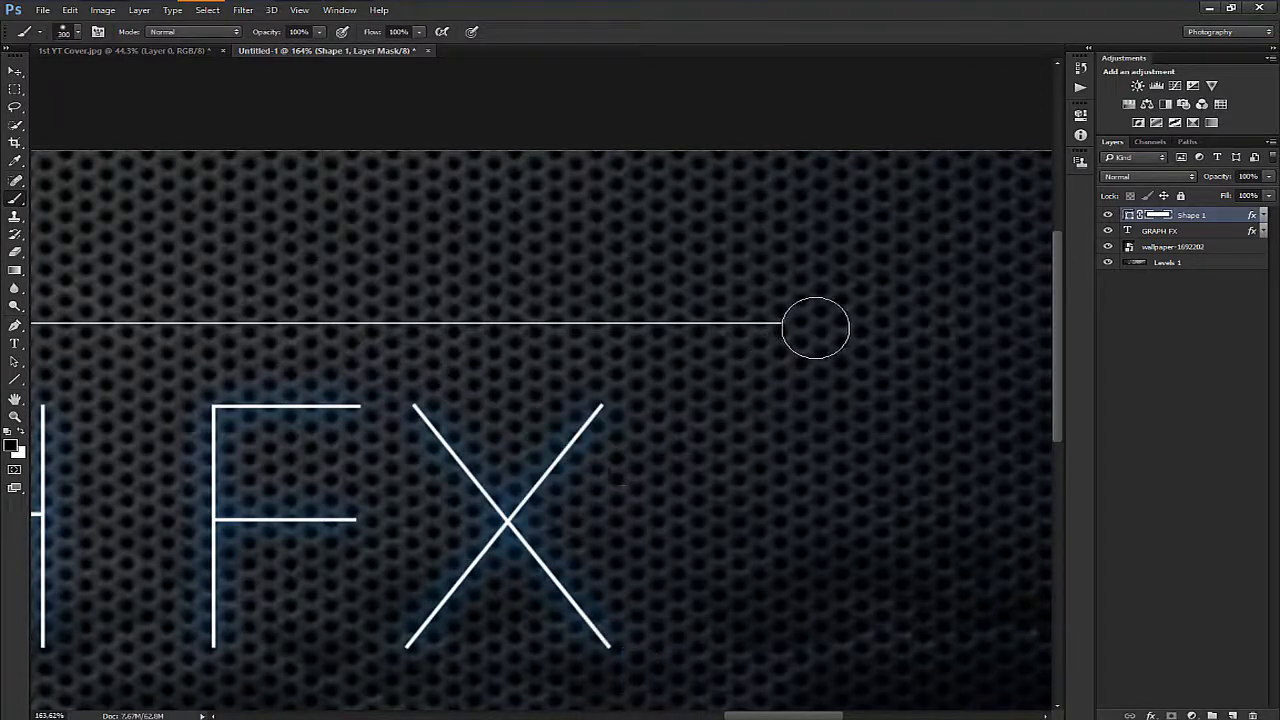
right_click(816, 328)
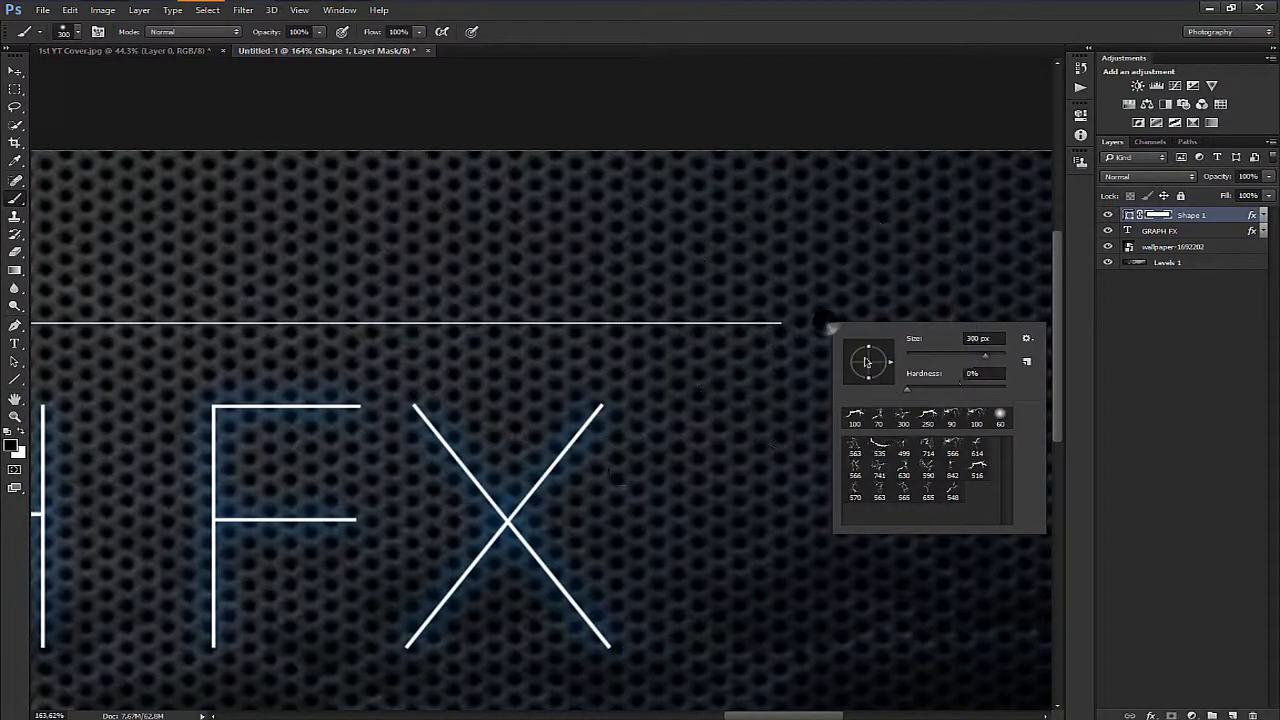
left_click(908, 392)
type("20")
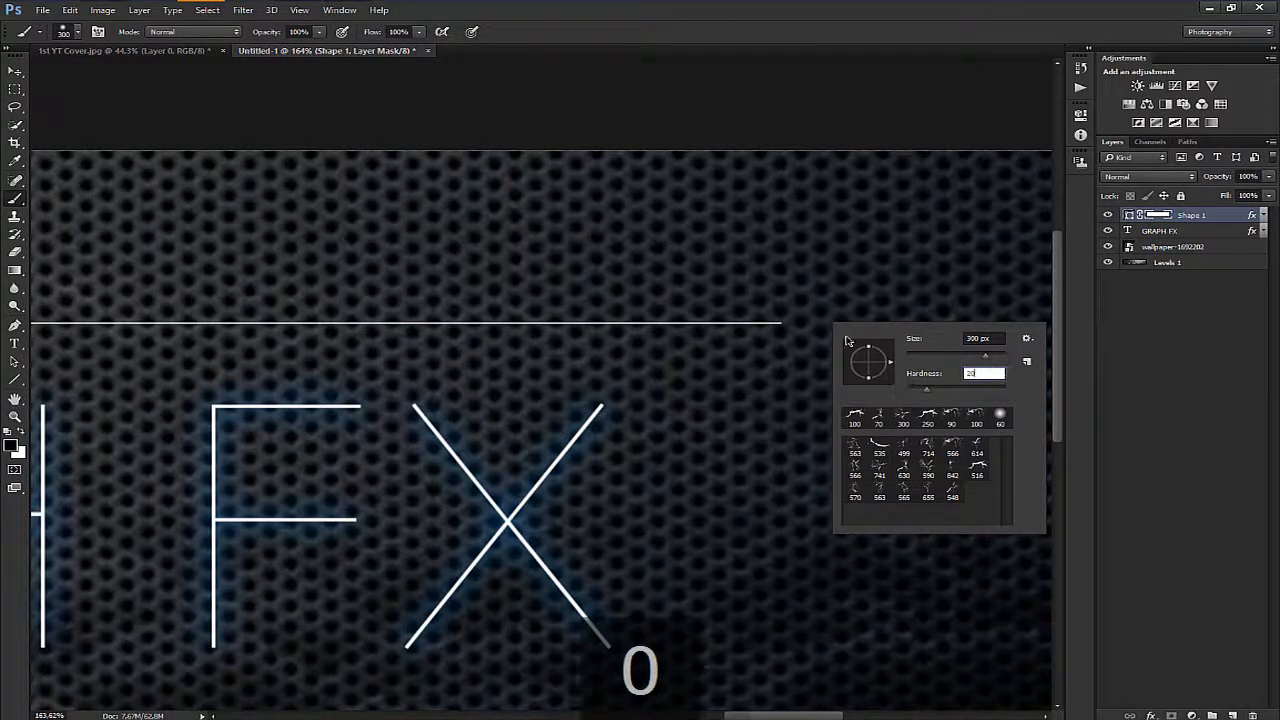
key("Return")
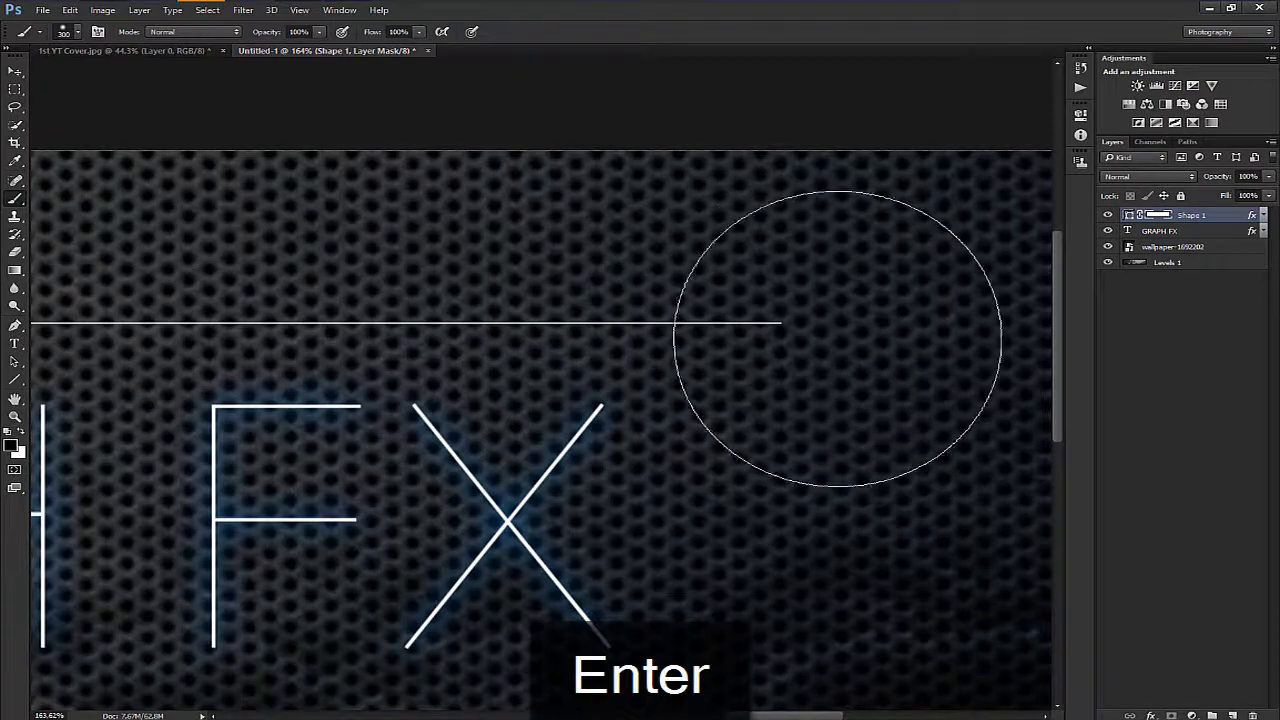
Step: Fade both ends of the line by painting black on the Shape 1 layer mask
left_click(835, 335)
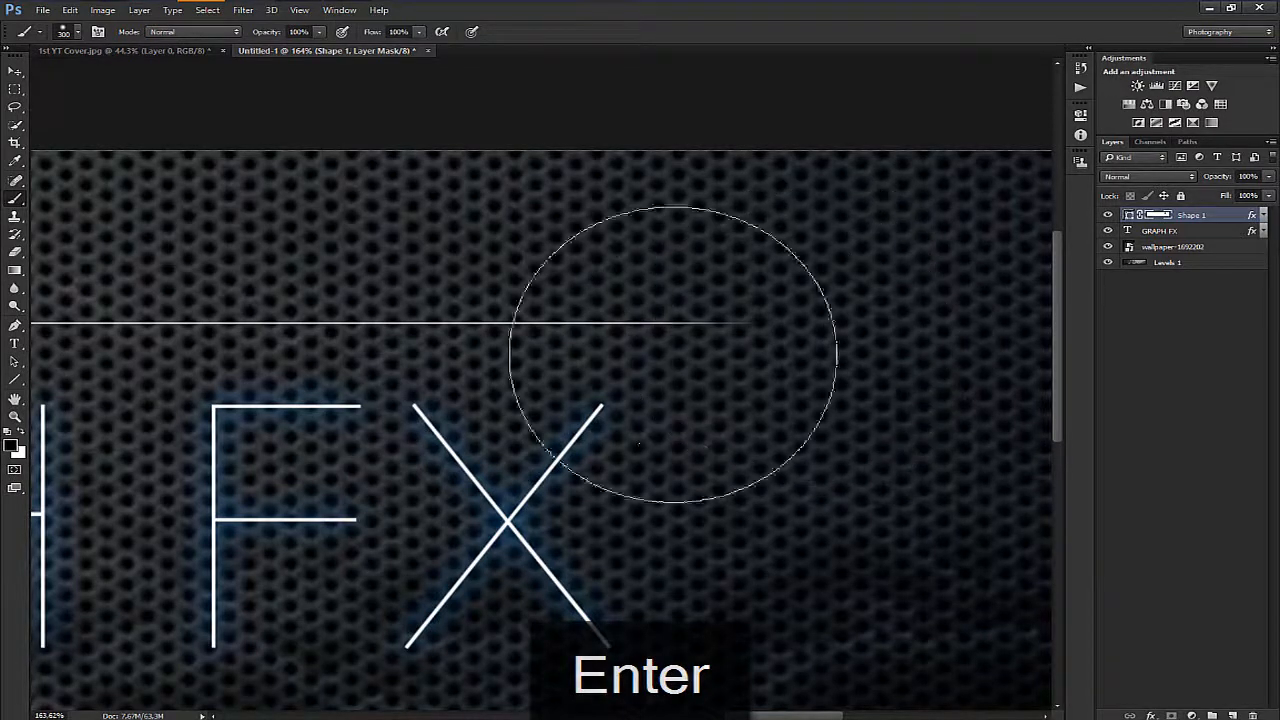
left_click_drag(534, 380, 1180, 391)
left_click_drag(1002, 367, 1130, 372)
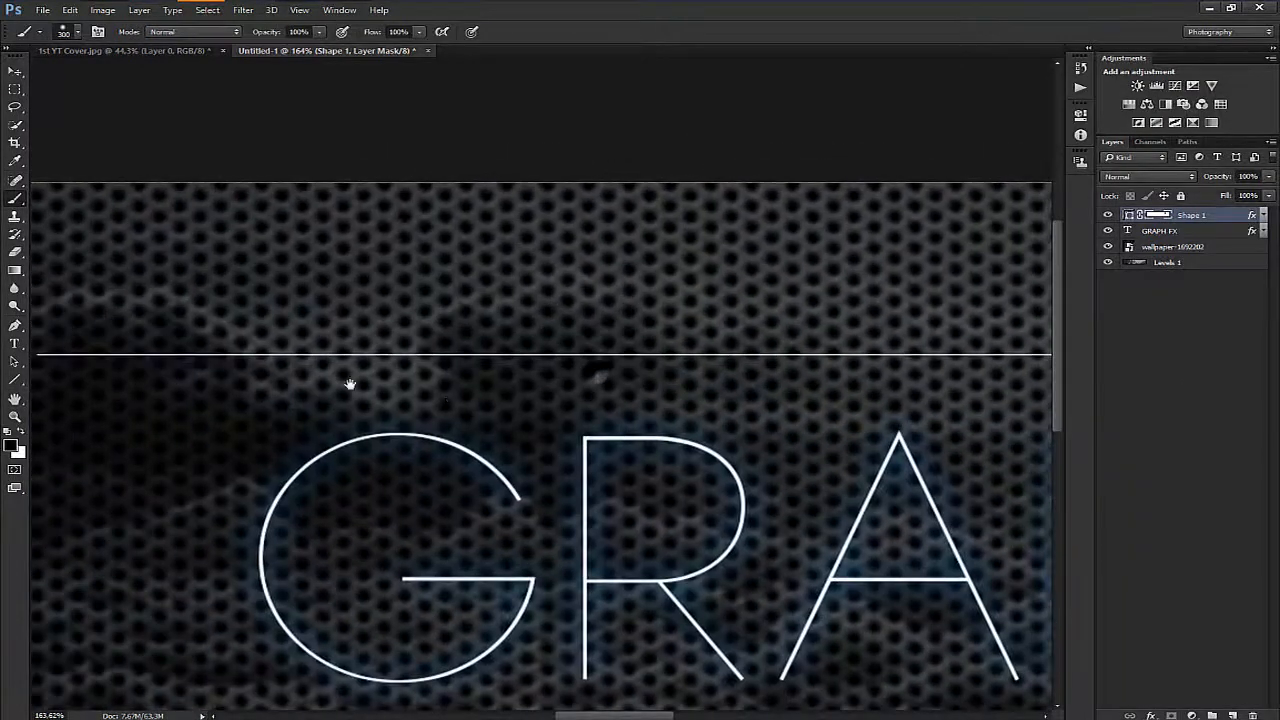
left_click_drag(305, 385, 866, 400)
left_click(560, 381)
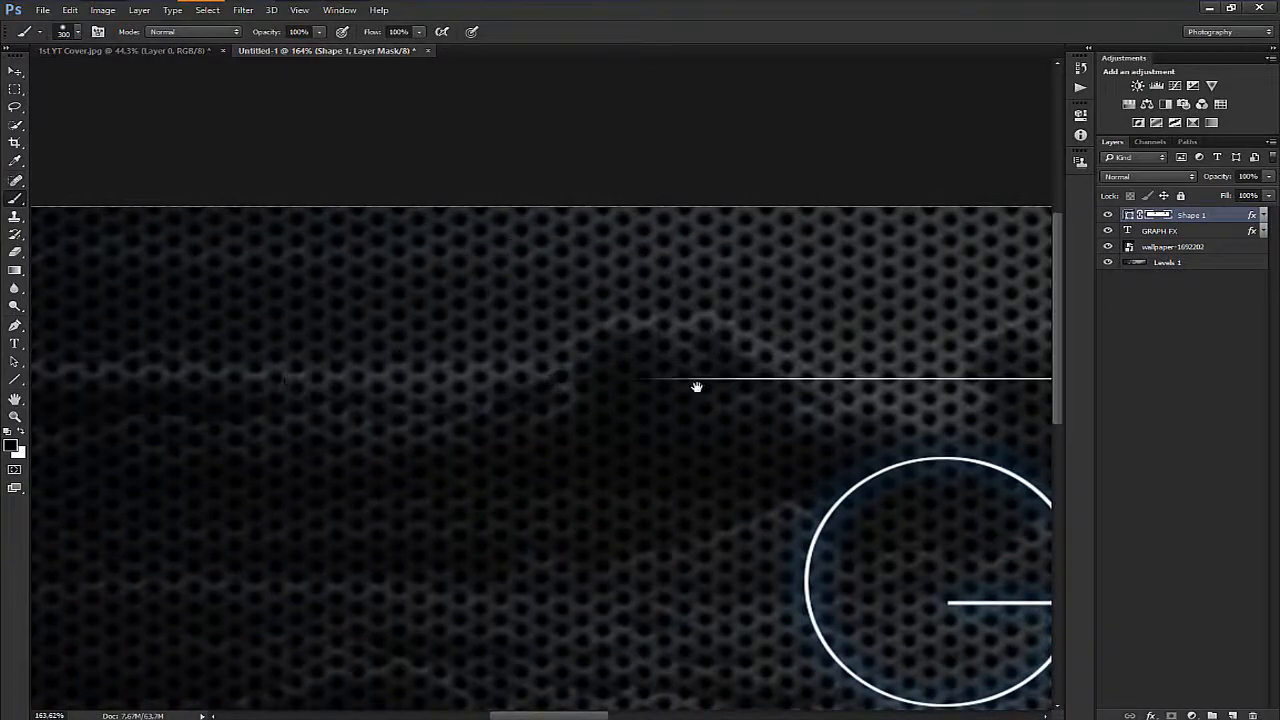
Step: Copy the GRAPH FX text layer's style and paste it onto the Shape 1 line layer
mouse_move(697, 386)
left_mouse_down()
mouse_move(226, 409)
mouse_move(176, 423)
left_mouse_up()
left_click_drag(624, 400, 300, 409)
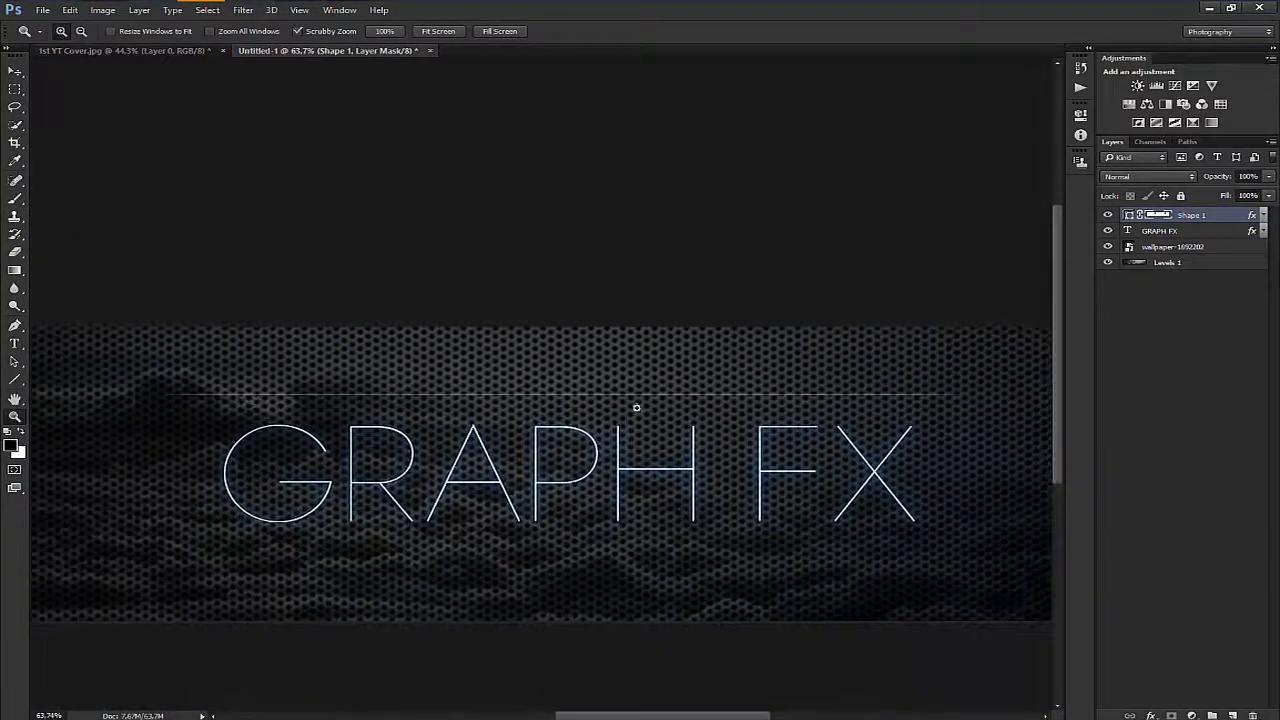
left_click_drag(515, 407, 525, 405)
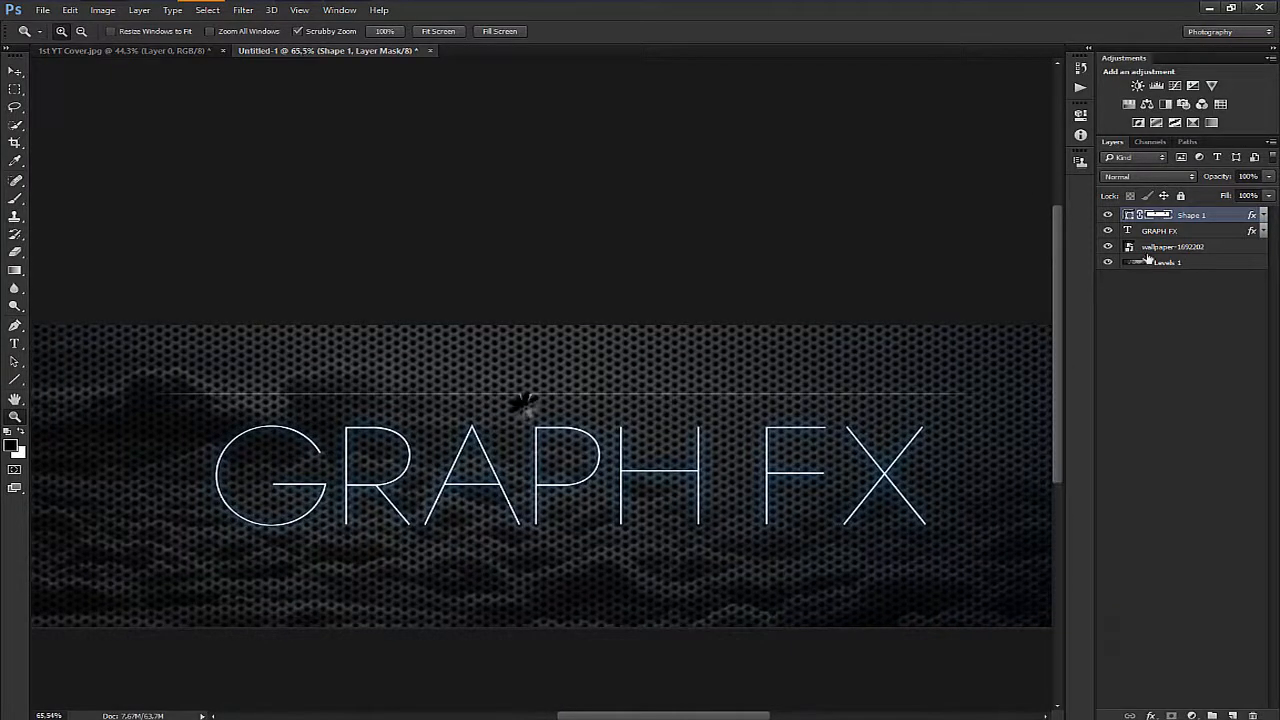
left_click(1217, 233)
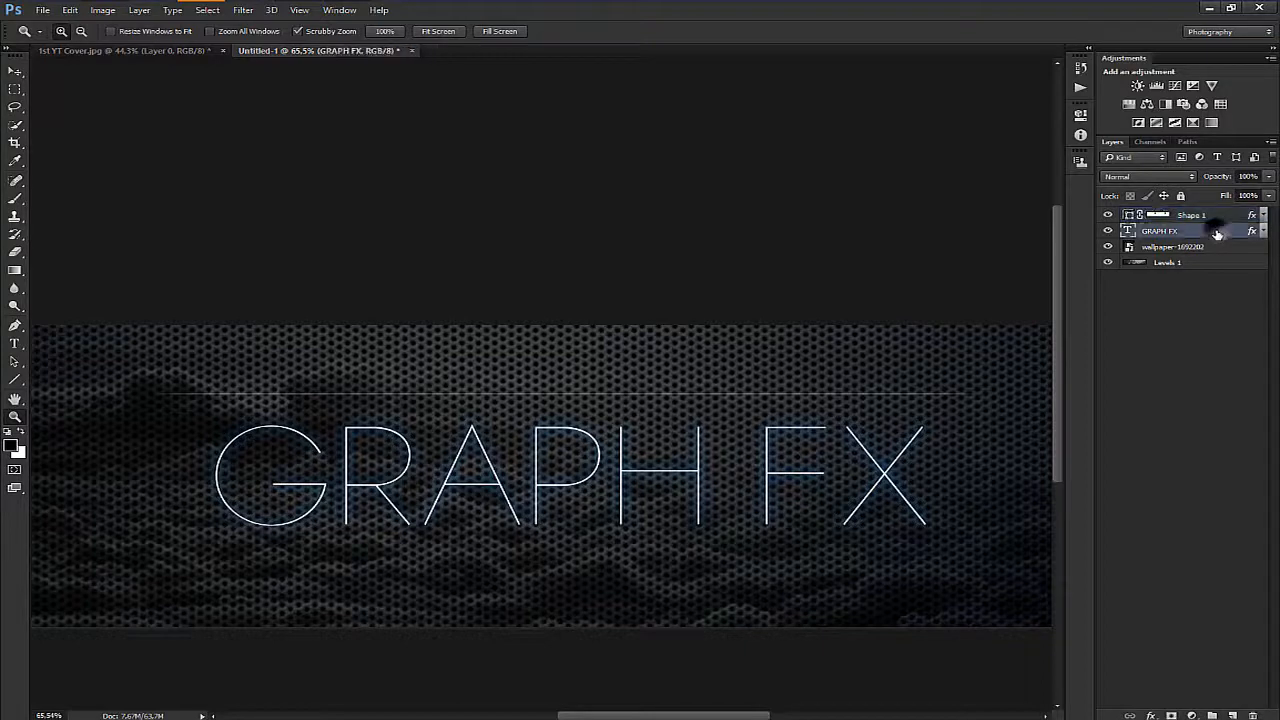
right_click(1217, 233)
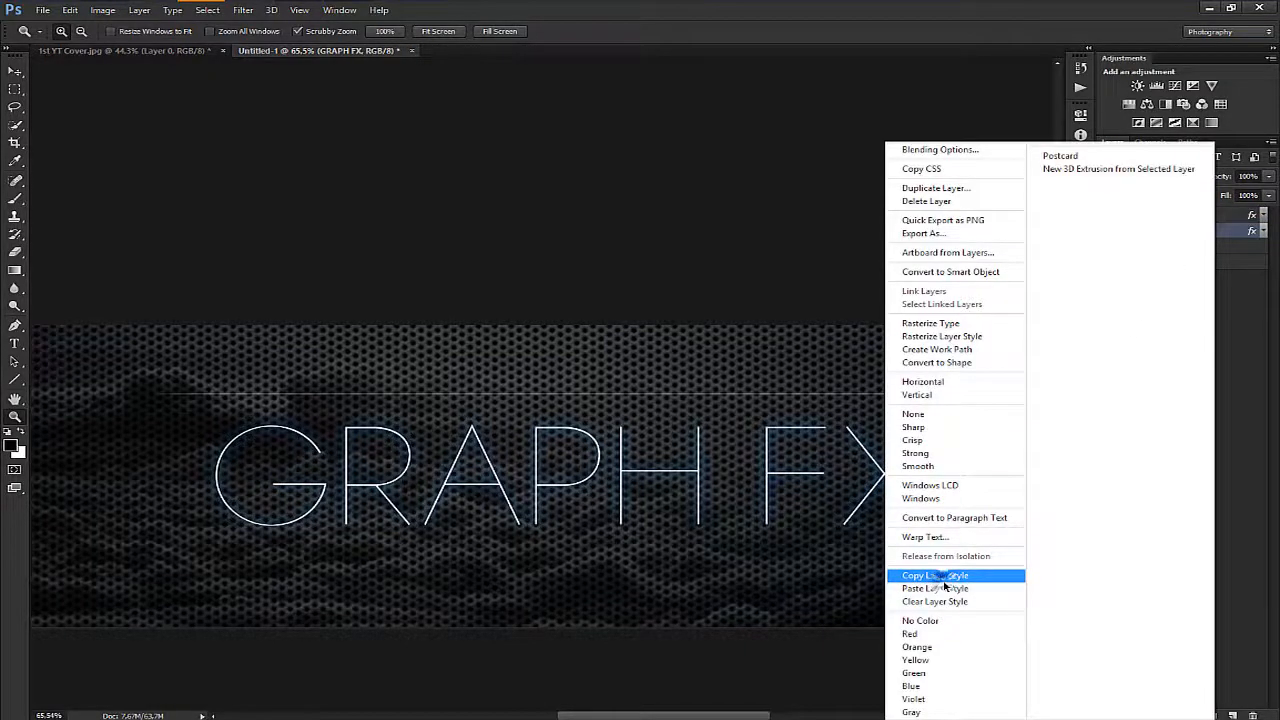
left_click(940, 577)
right_click(1221, 216)
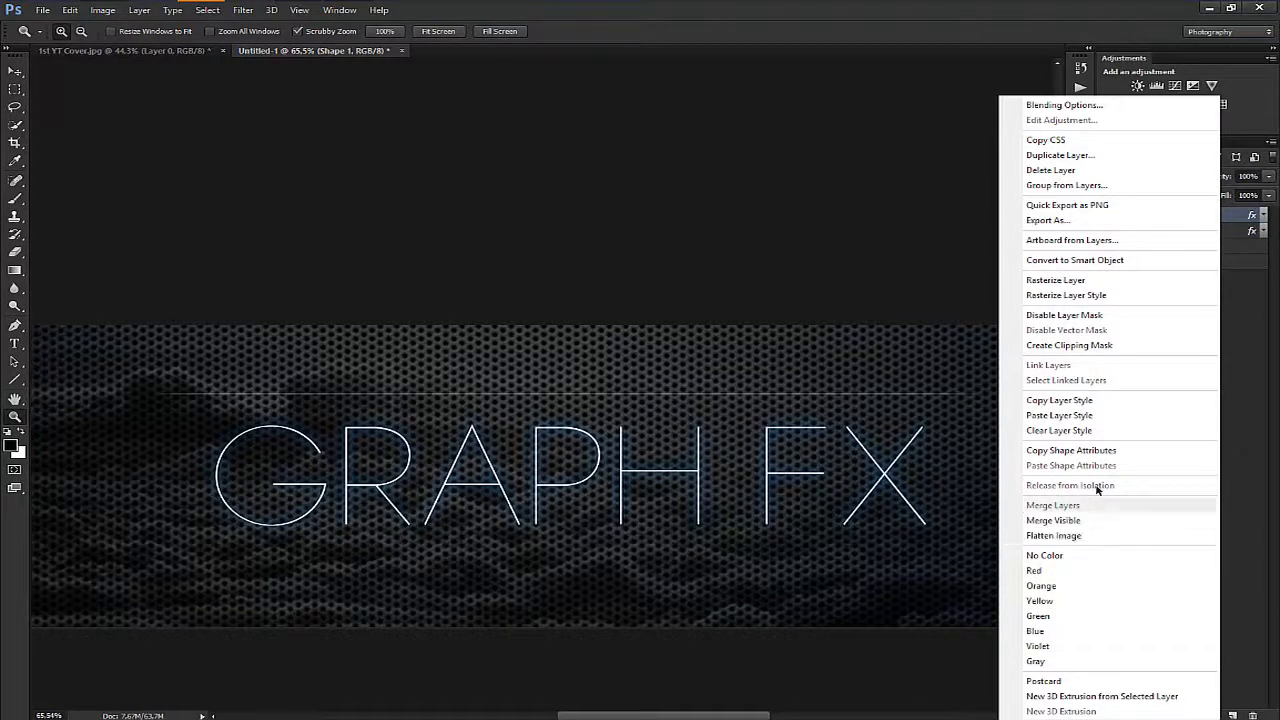
left_click(1085, 414)
mouse_move(584, 388)
left_mouse_down()
mouse_move(608, 388)
mouse_move(589, 389)
left_mouse_up()
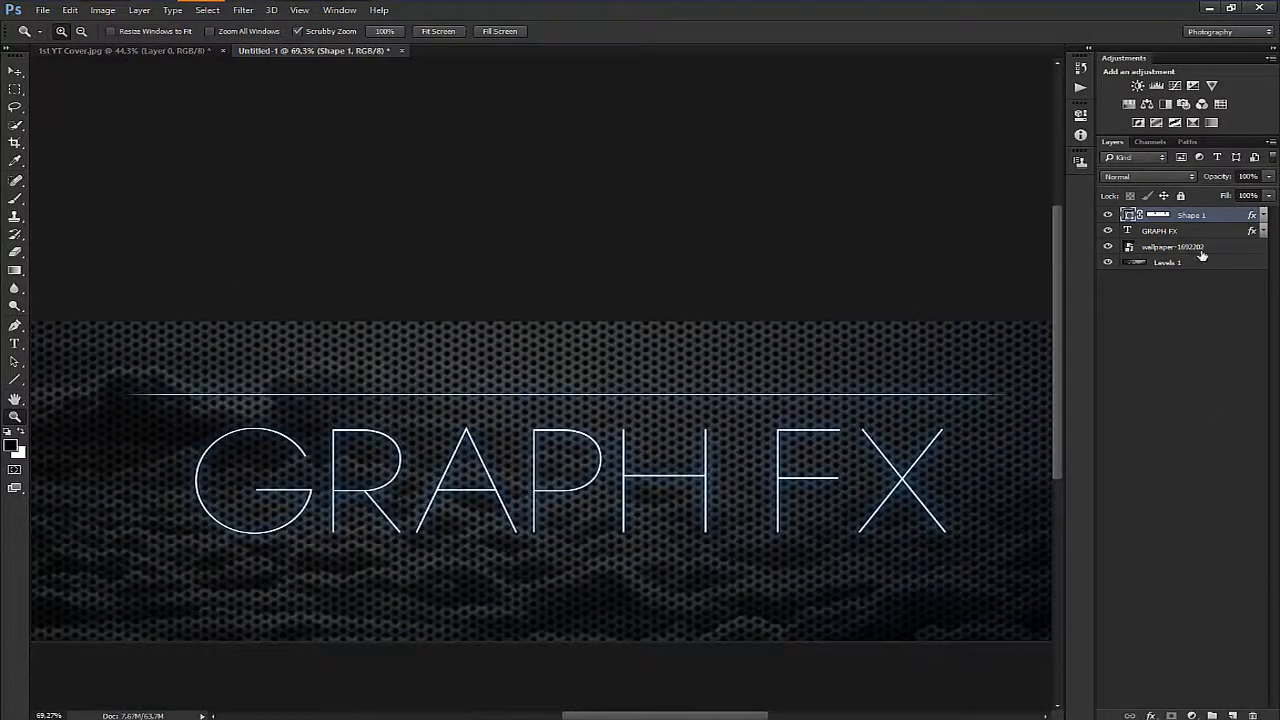
Step: Duplicate the Shape 1 line, raise the copy to Y 117.5 px and narrow it about its centre to about 76% width
key("ctrl+j")
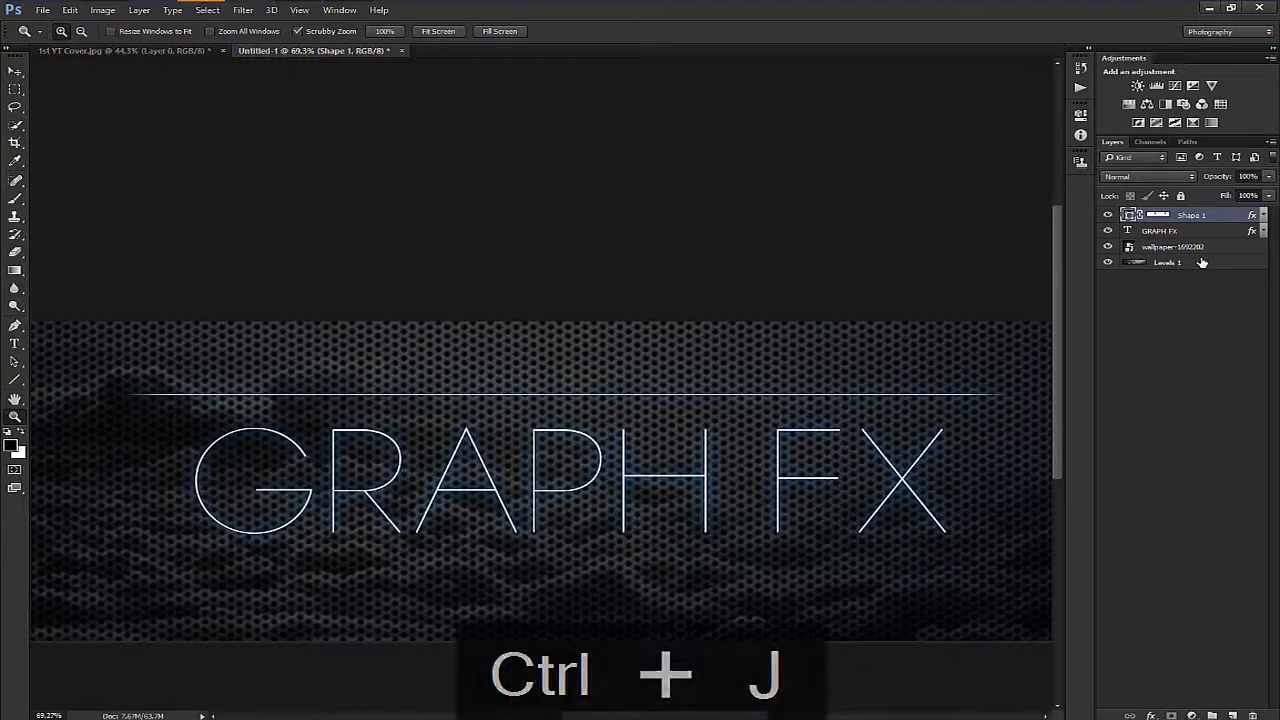
key("ctrl+t")
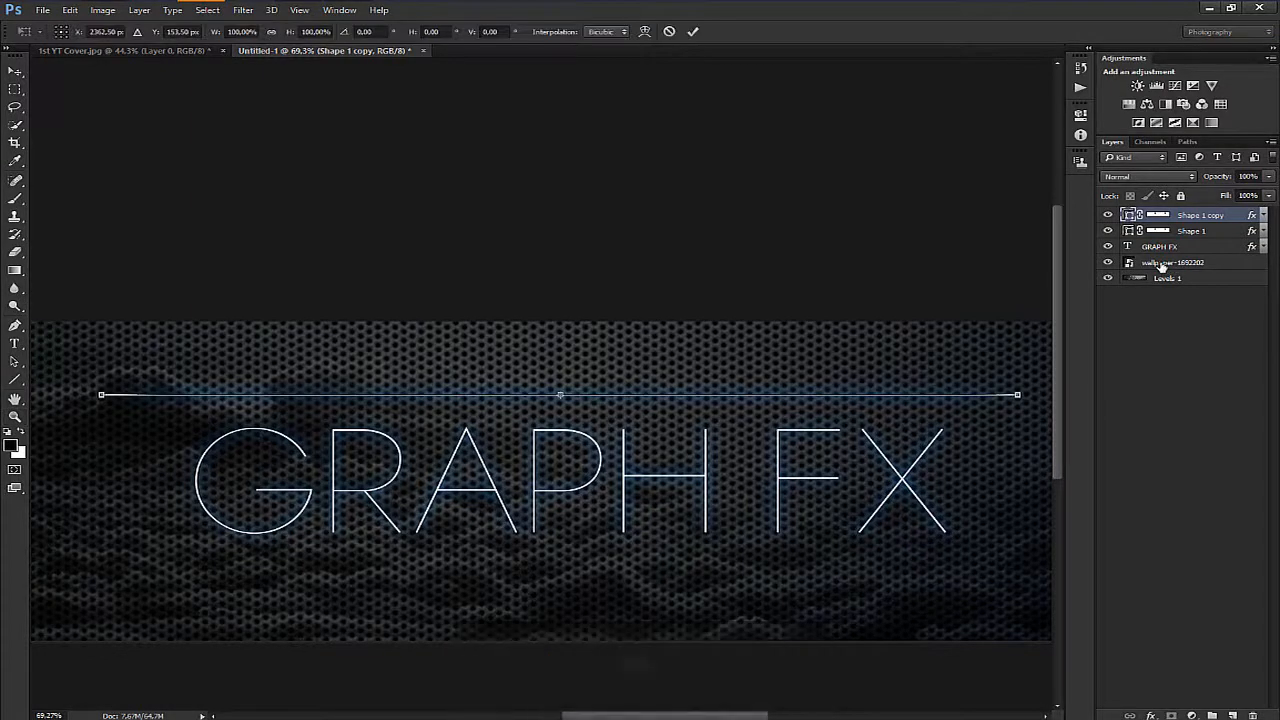
key("Up")
key("Up")
key("Up")
key("Up")
key("Up")
key("Up")
key("Up")
key("Up")
key("Up")
key("Up")
key("Up")
key("Up")
key("Up")
key("Up")
key("Up")
key("Up")
key("Up")
key("Up")
key("Up")
key("Up")
key("Up")
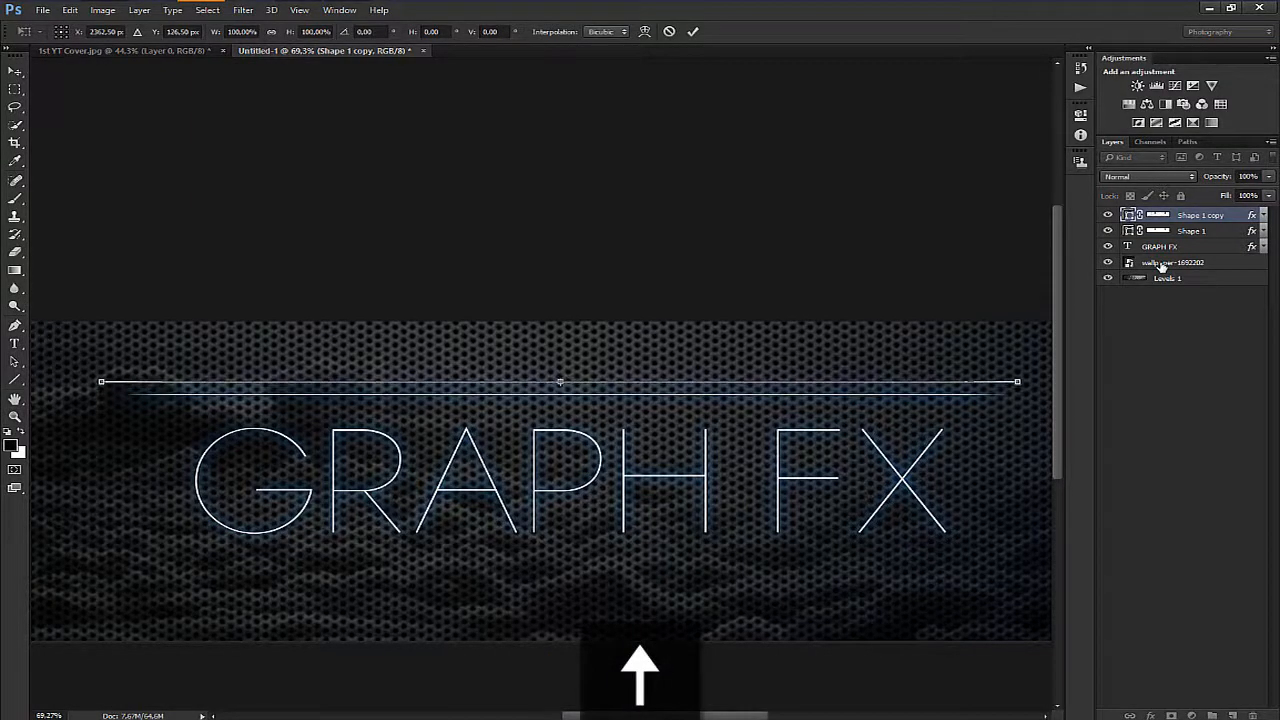
key("Up")
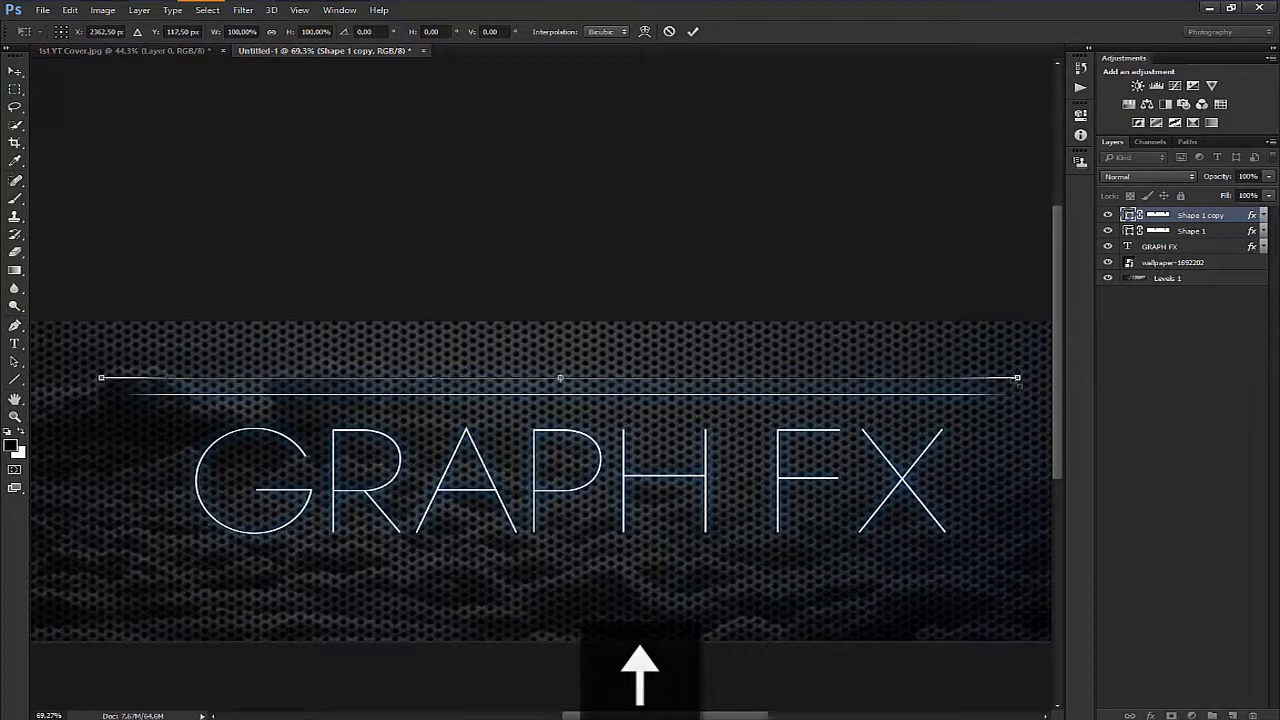
left_click_drag(1022, 379, 912, 371)
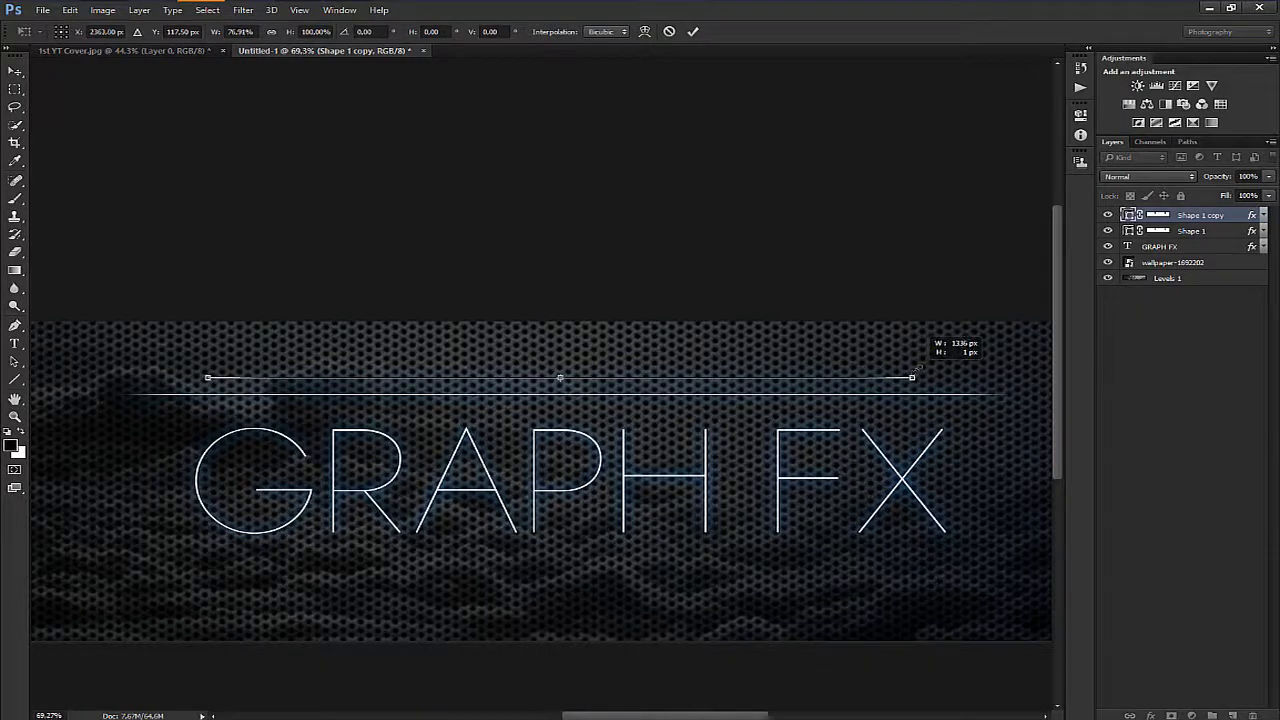
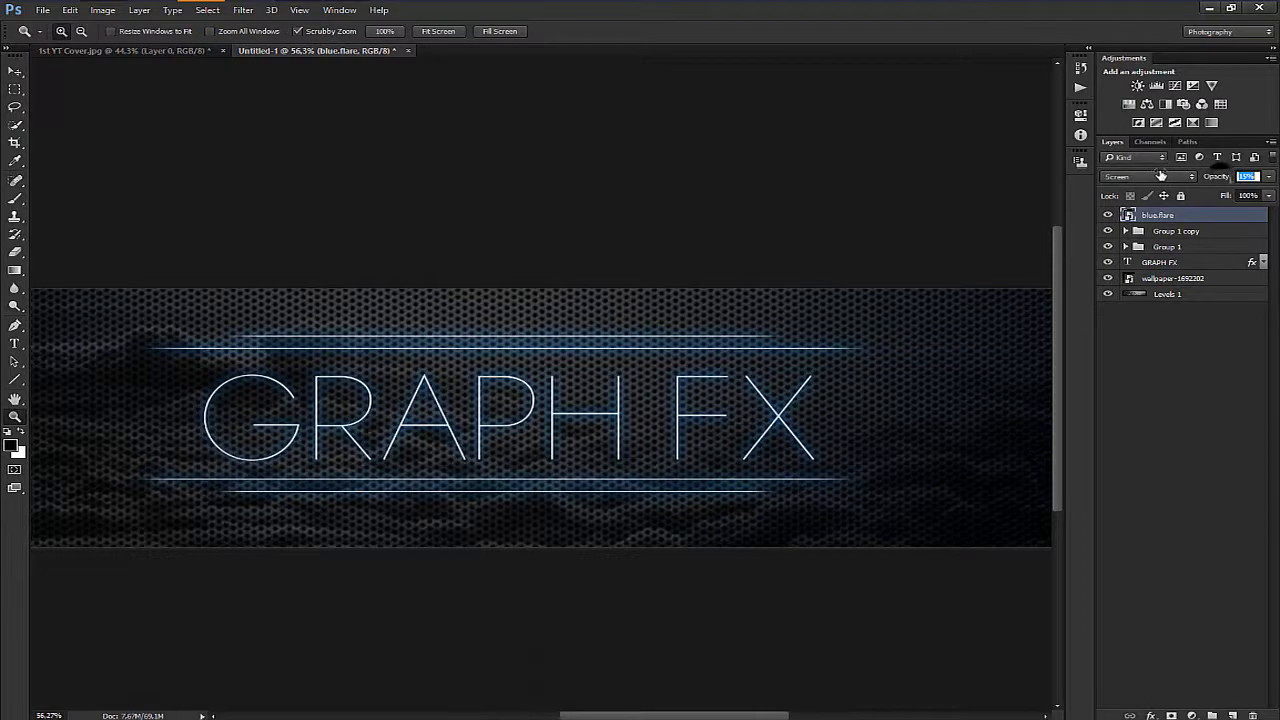
Step: Duplicate the blue.flare layer and move the copy straight down 337 px onto the line below the text
left_click_drag(752, 289, 803, 320)
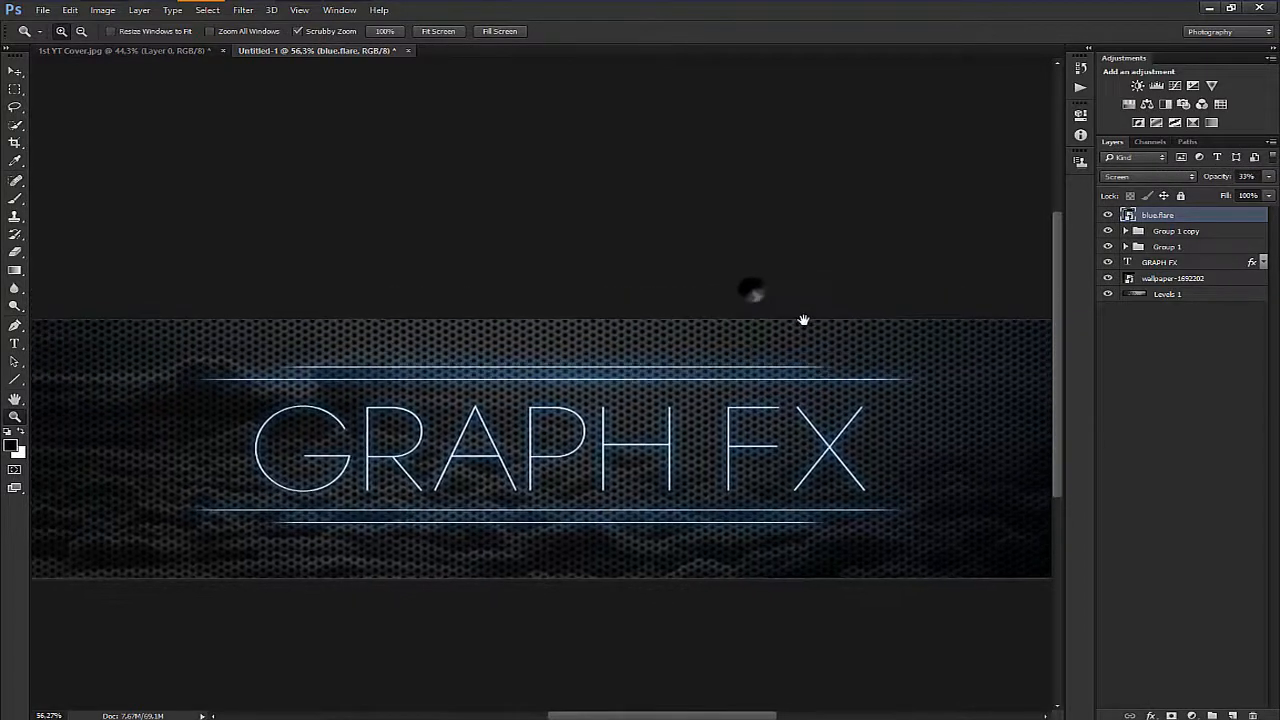
left_click_drag(649, 332, 642, 339)
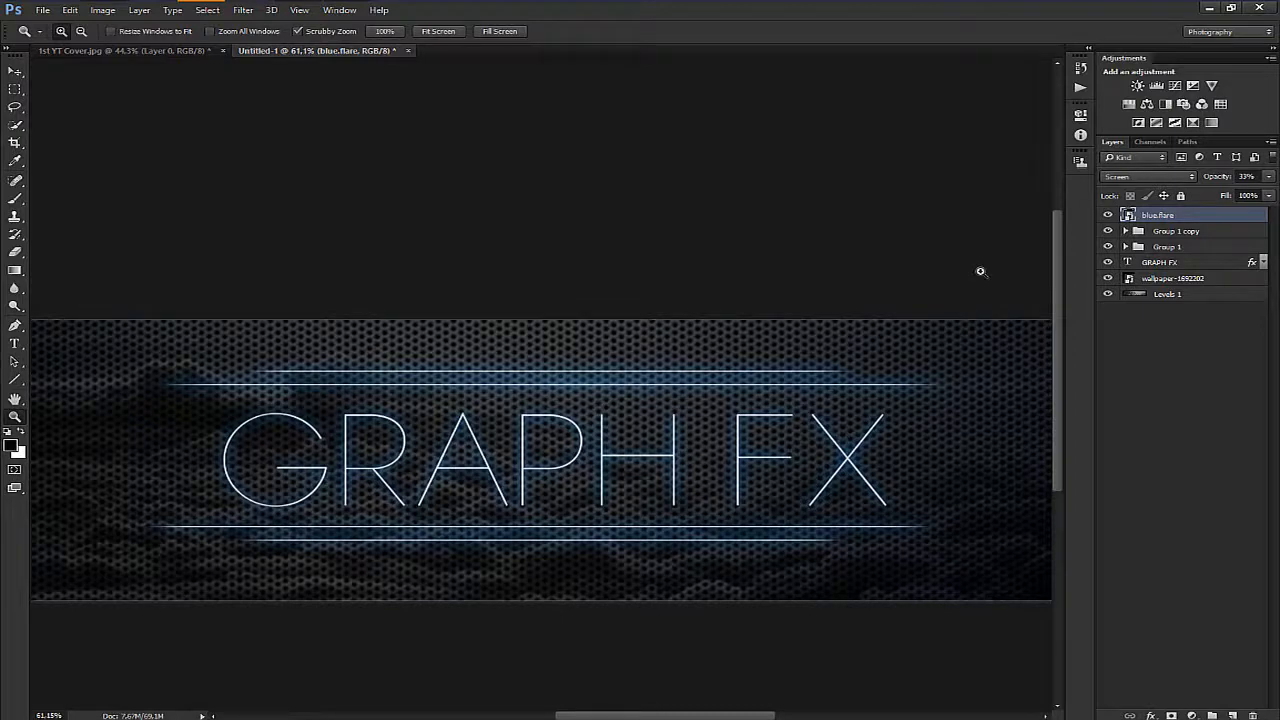
key("ctrl+j")
key("ctrl+t")
left_click_drag(734, 392, 714, 533)
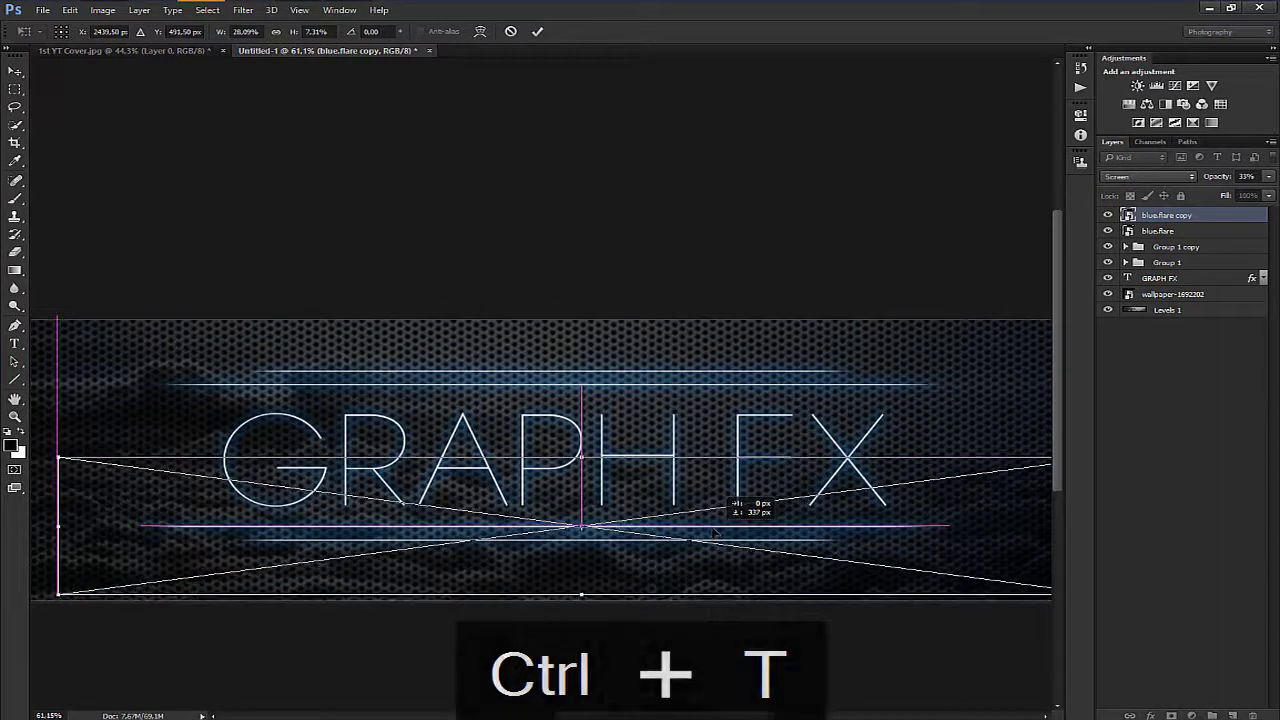
key("Return")
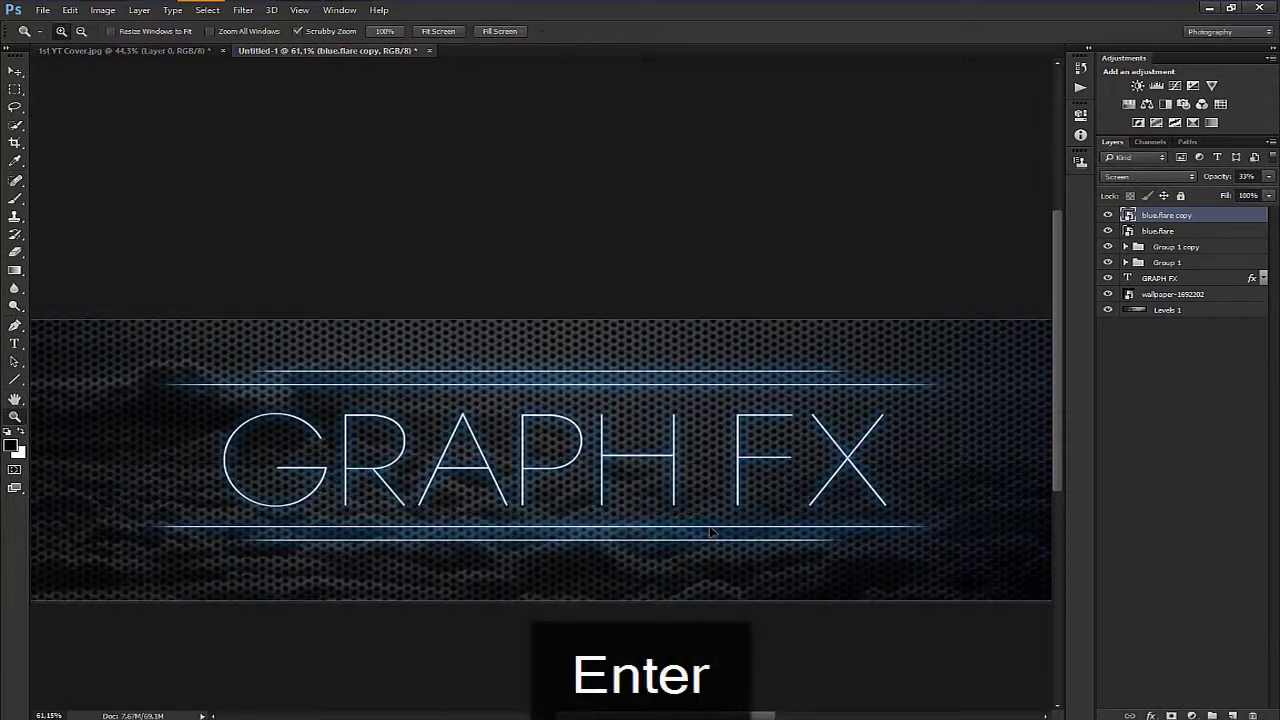
Step: Center the layers from blue.flare copy through GRAPH FX horizontally on the full canvas, then clear the selection
left_click_drag(584, 379, 609, 436)
scroll(609, 437, "down", 2)
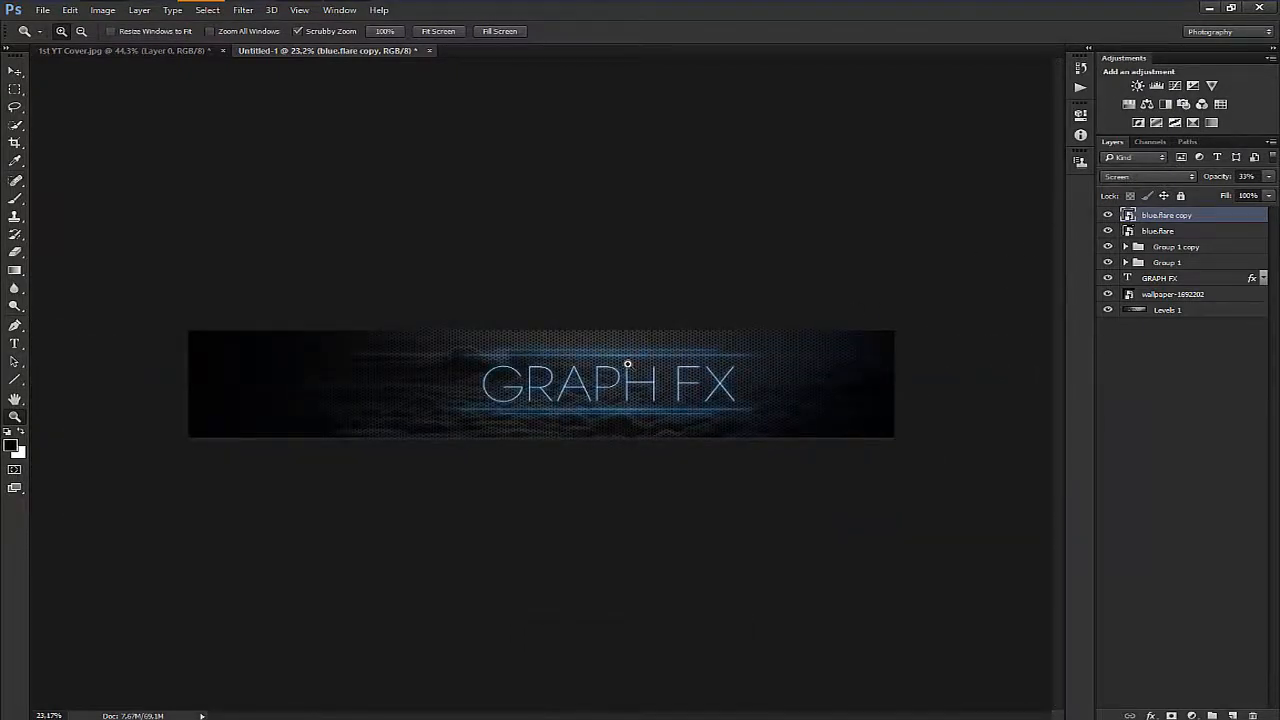
scroll(628, 364, "up", 1)
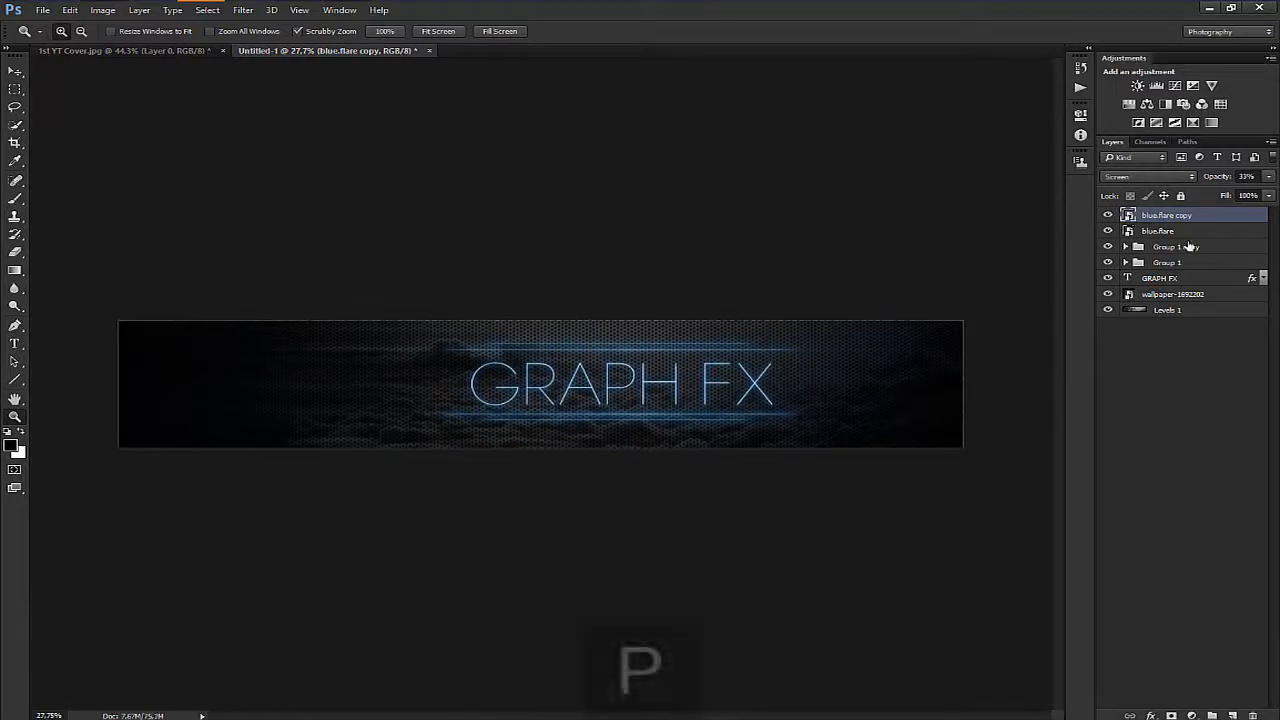
key("p")
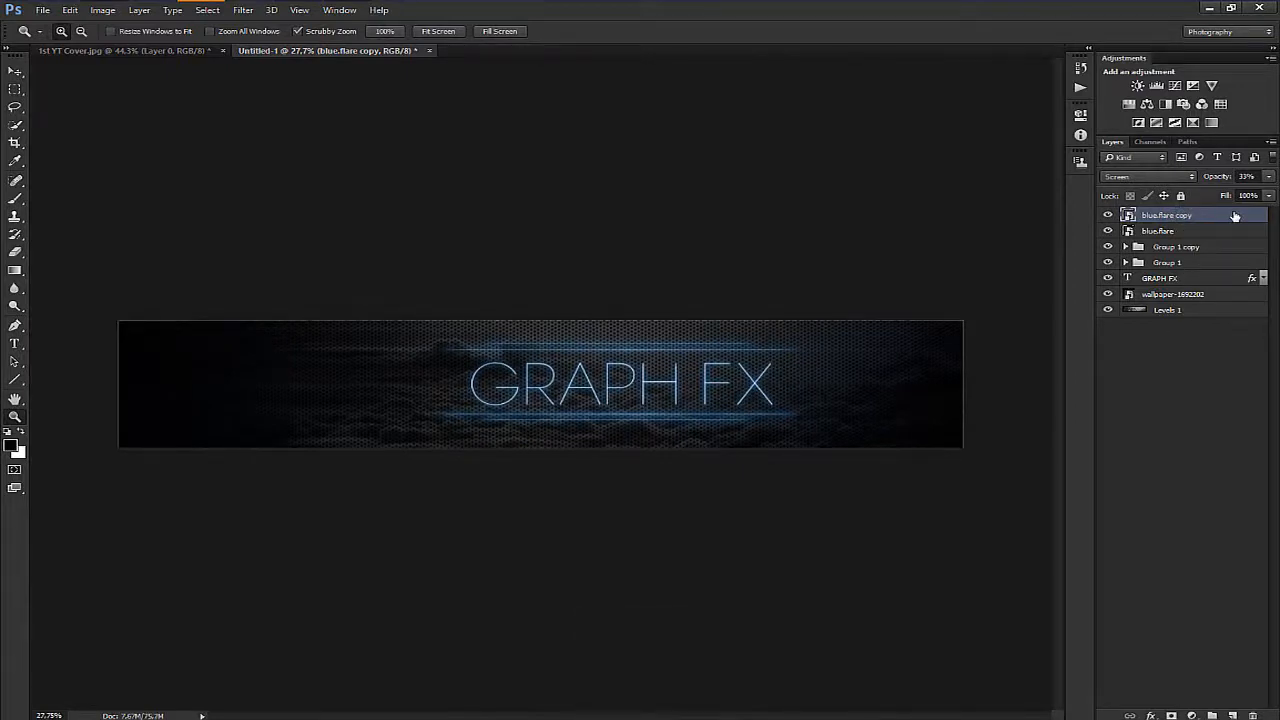
left_click(1200, 278, "shift")
key("ctrl+a")
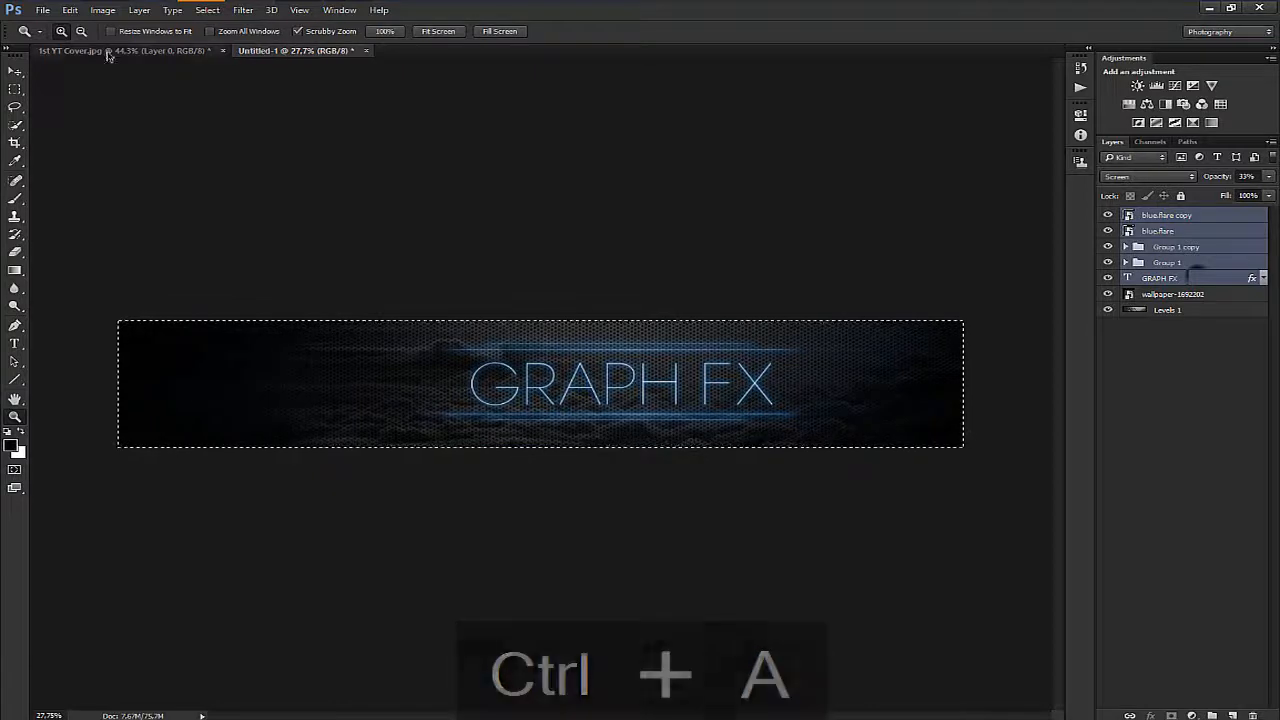
key("v")
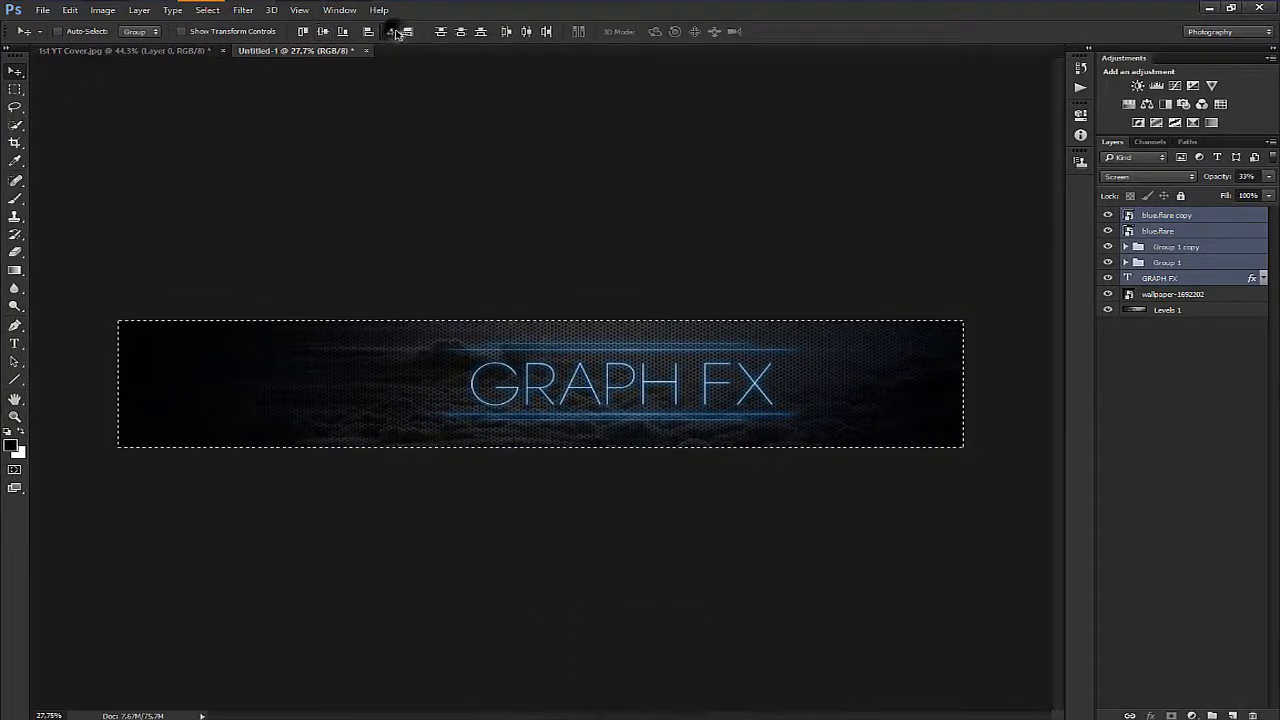
left_click(322, 32)
left_click(322, 32)
key("ctrl+z")
key("z")
left_click_drag(497, 374, 493, 442)
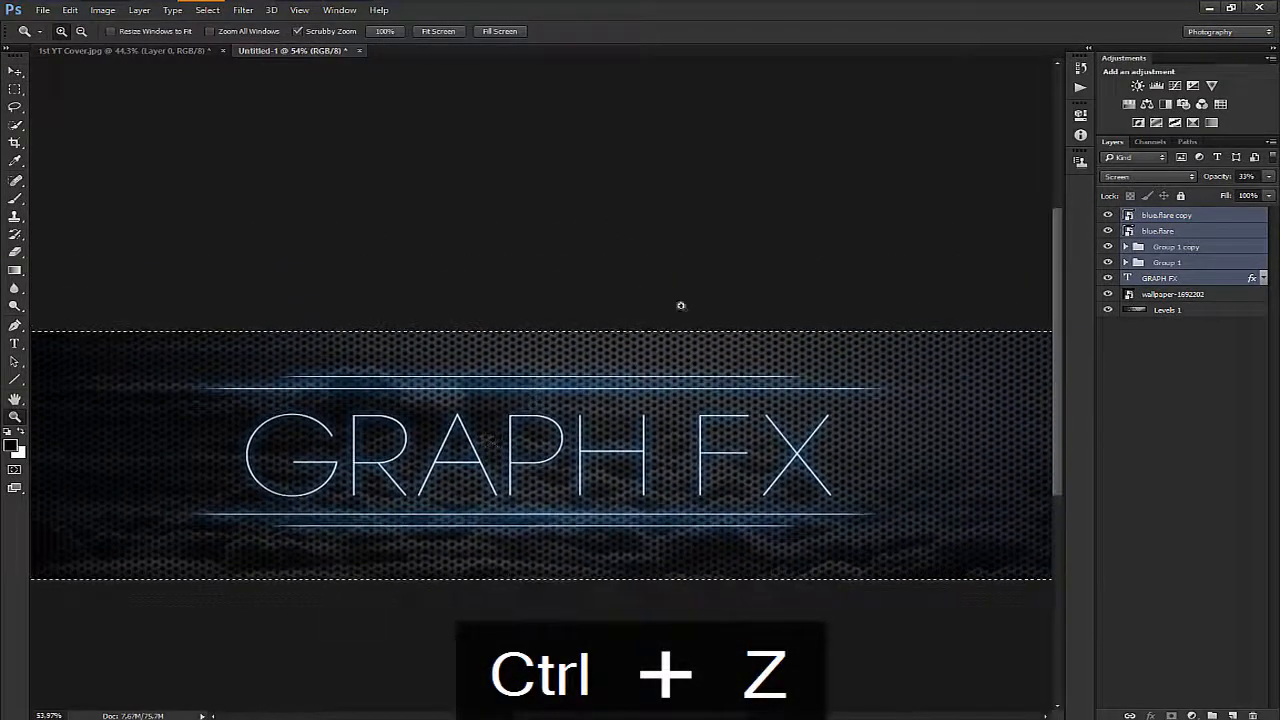
key("Return")
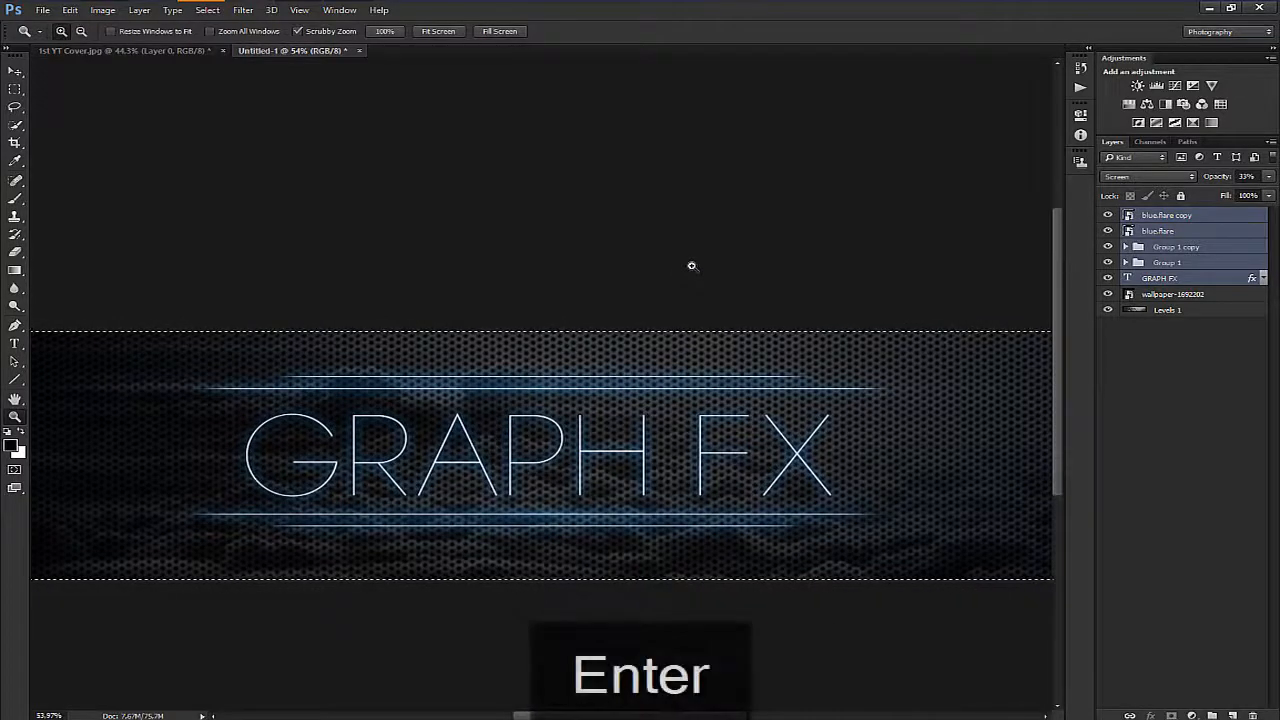
left_click(1200, 214)
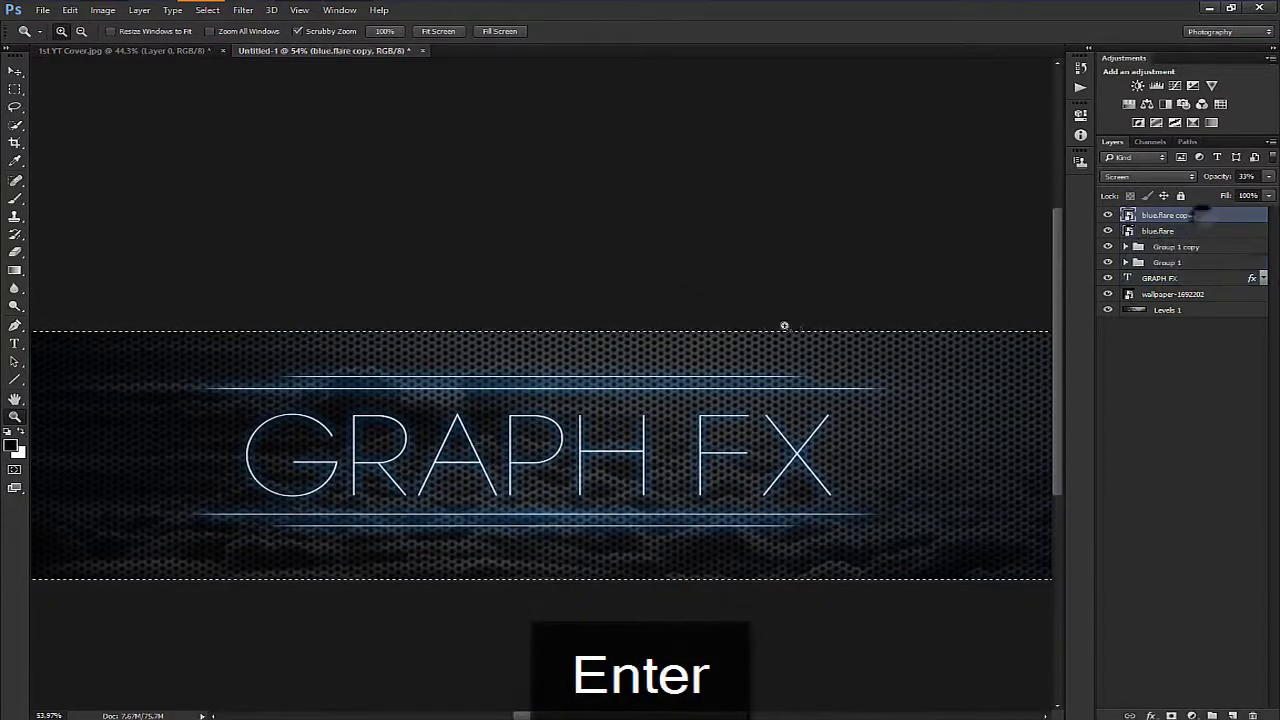
left_click_drag(794, 320, 729, 337)
key("ctrl+d")
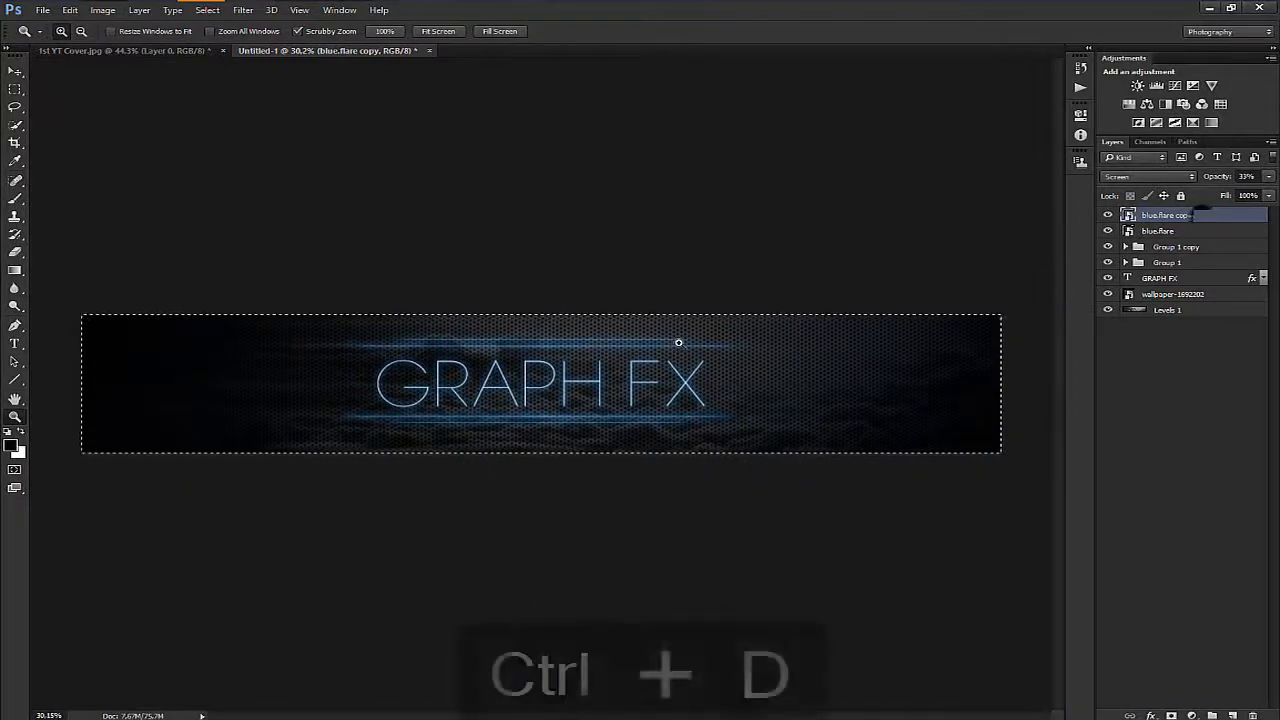
Step: Create a new layer and trace a wavy Pen path along the banner's upper edge from its right end toward the left
left_click_drag(662, 336, 731, 369)
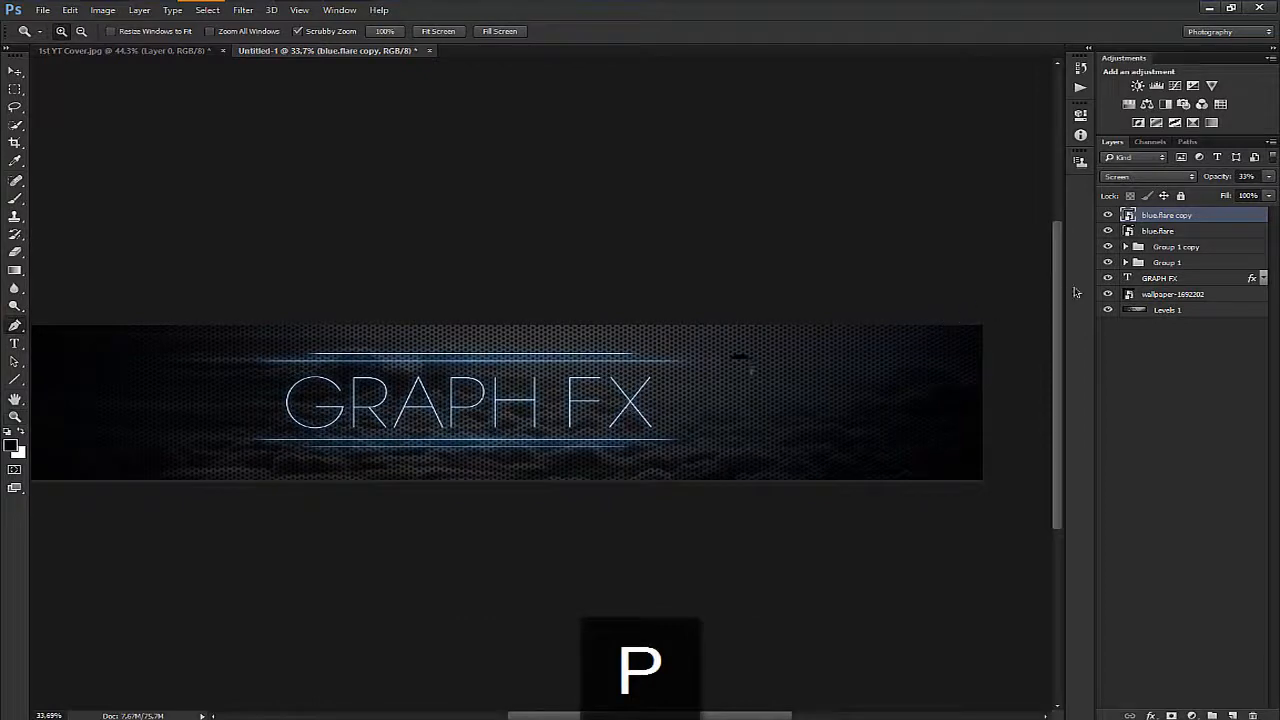
left_click(1232, 716)
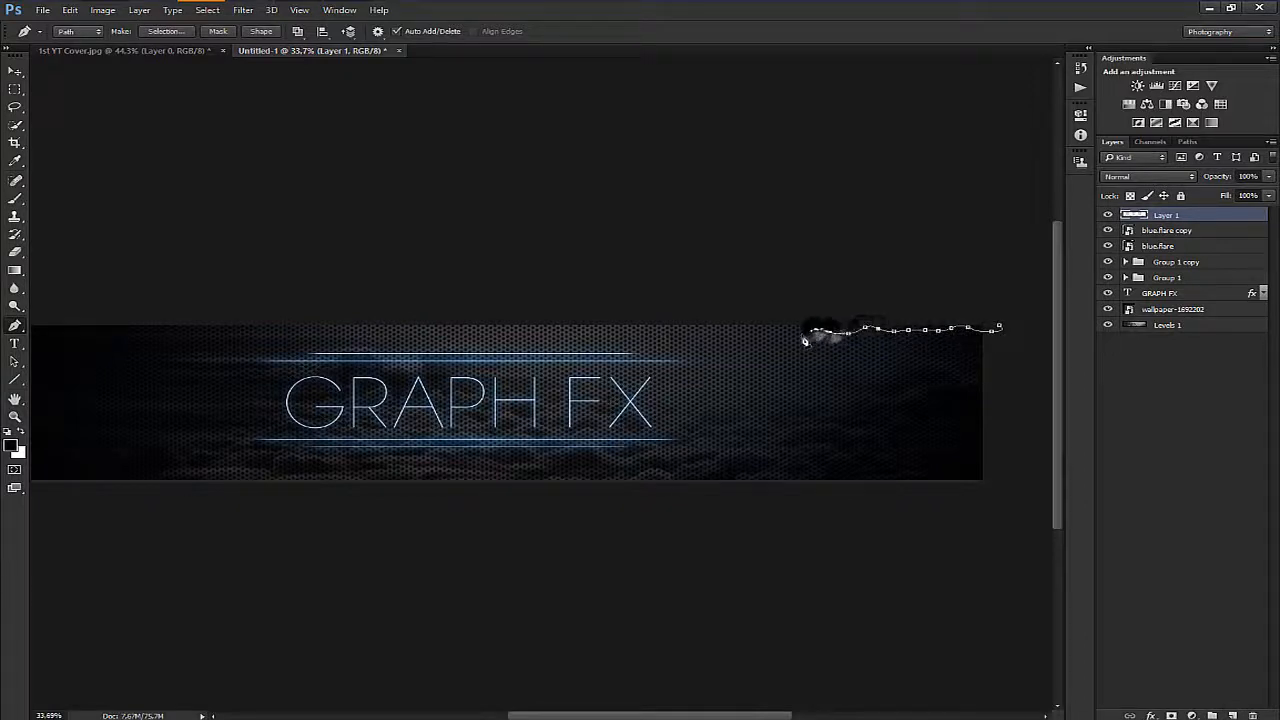
key("ctrl+z")
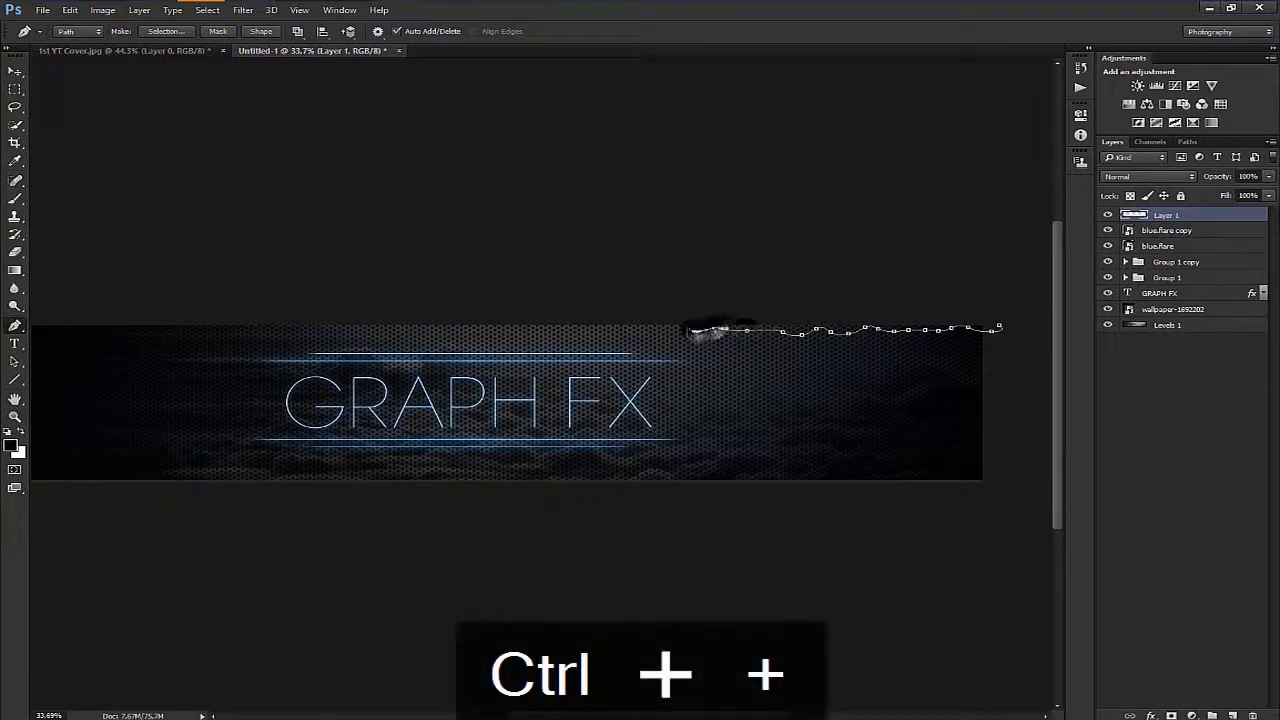
left_click(647, 330)
left_click(630, 327)
left_click(600, 333)
left_click(577, 335)
left_click(560, 329)
left_click(540, 329)
left_click(522, 329)
left_click(468, 331)
left_click(448, 330)
left_click(381, 328)
left_click(288, 330)
left_click(268, 328)
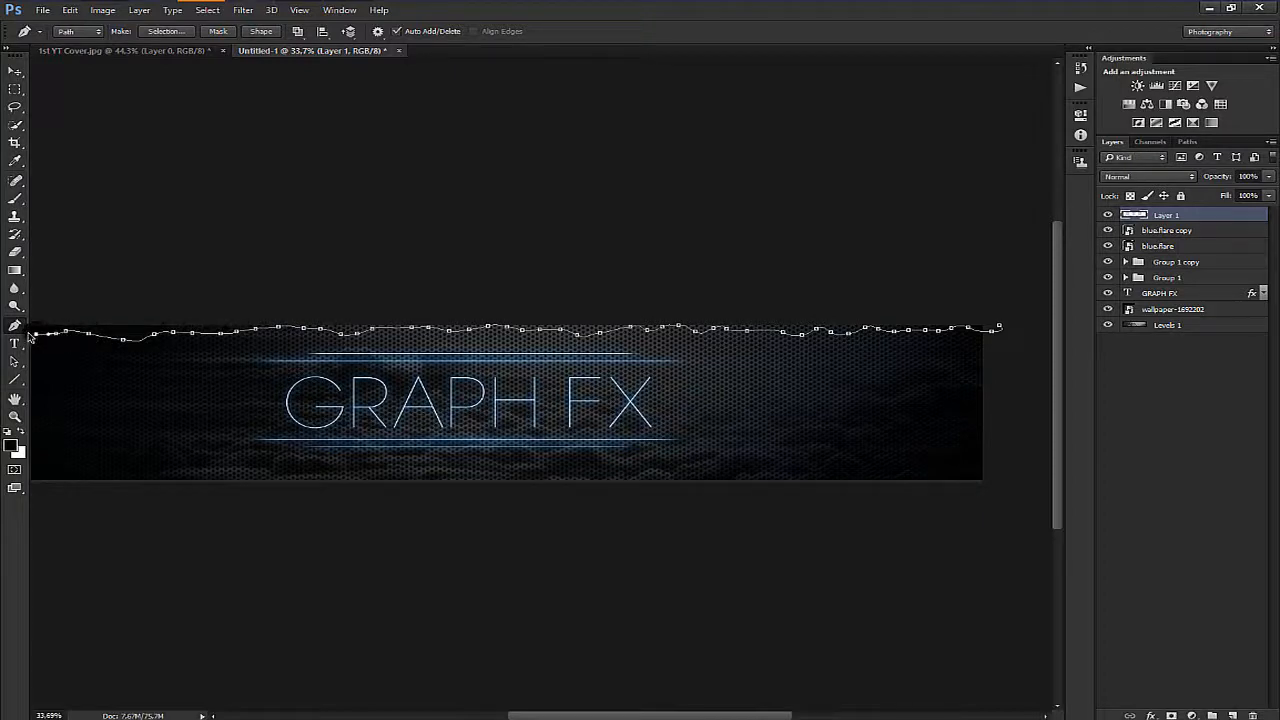
Step: Close the wavy path with a loop above the banner and convert it to a selection
left_click(120, 287)
left_click(555, 278)
left_click(758, 266)
left_click(871, 270)
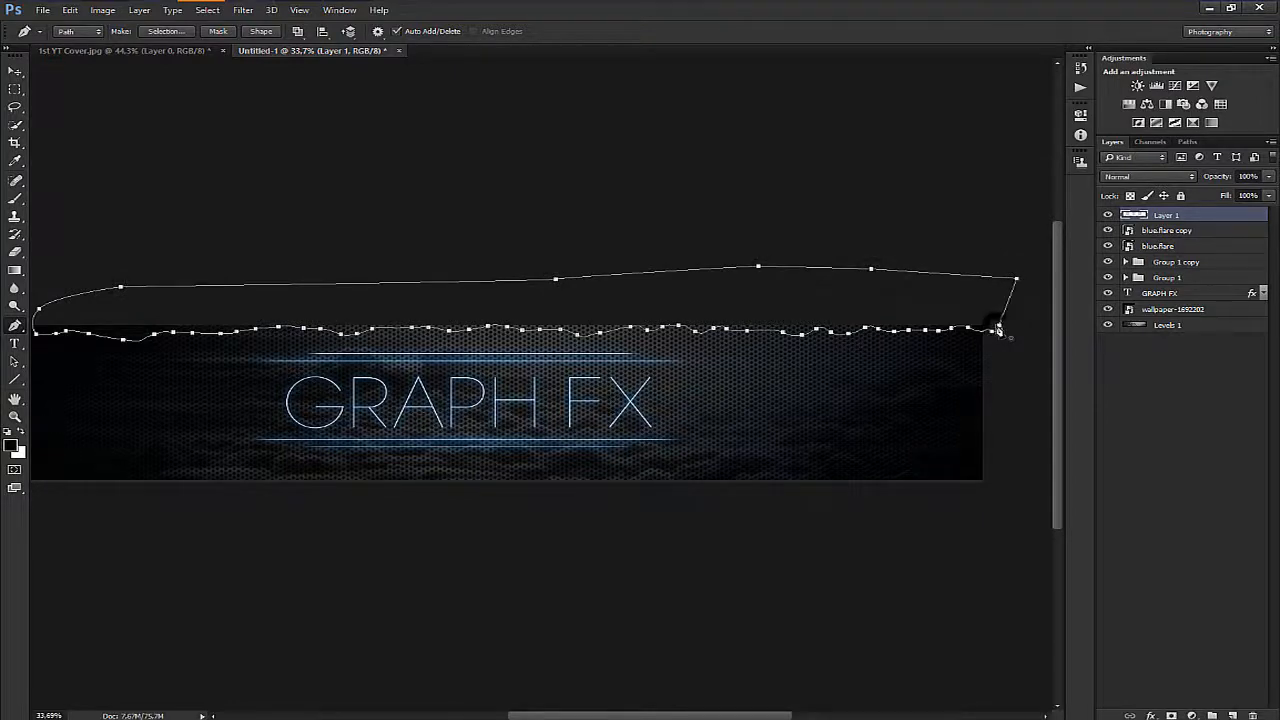
key("ctrl+Return")
Step: Brush white across the wavy selection on Layer 1 to make a ragged upper edge, then deselect
key("b")
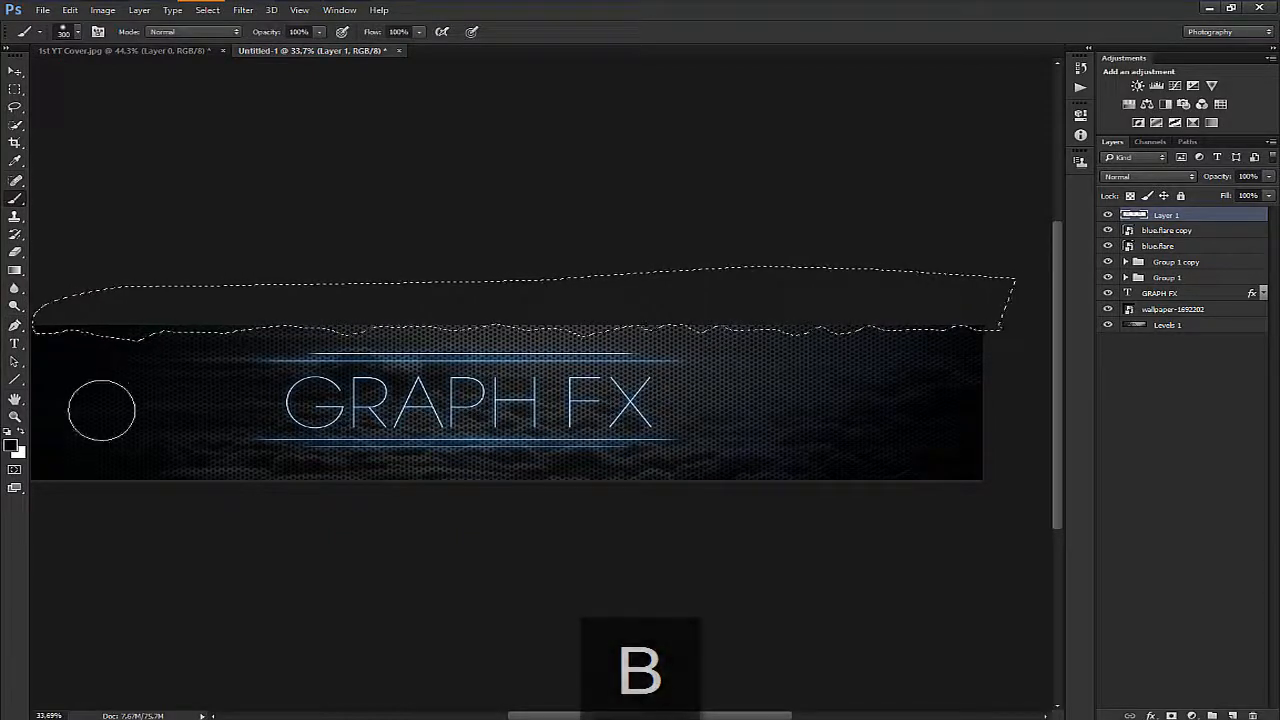
key("x")
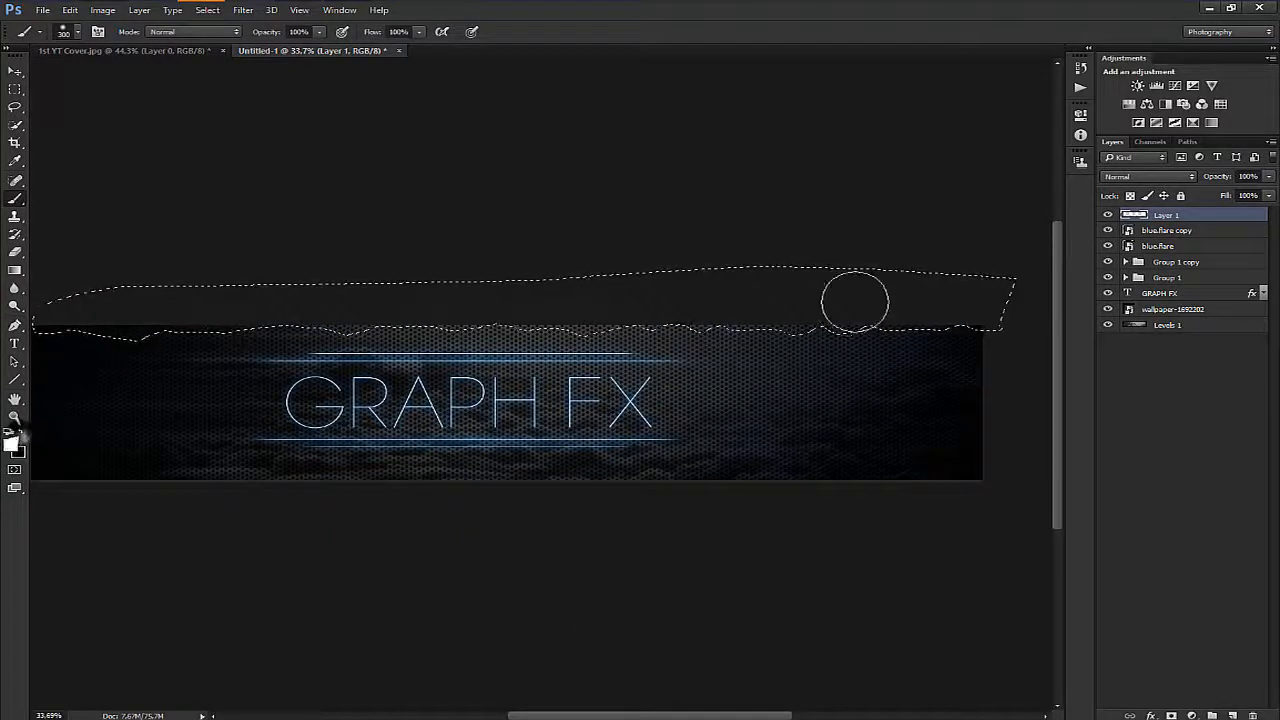
mouse_move(1026, 322)
left_mouse_down()
mouse_move(910, 340)
mouse_move(775, 341)
mouse_move(990, 324)
mouse_move(502, 345)
mouse_move(858, 338)
mouse_move(844, 321)
mouse_move(338, 334)
mouse_move(284, 297)
mouse_move(28, 311)
left_mouse_up()
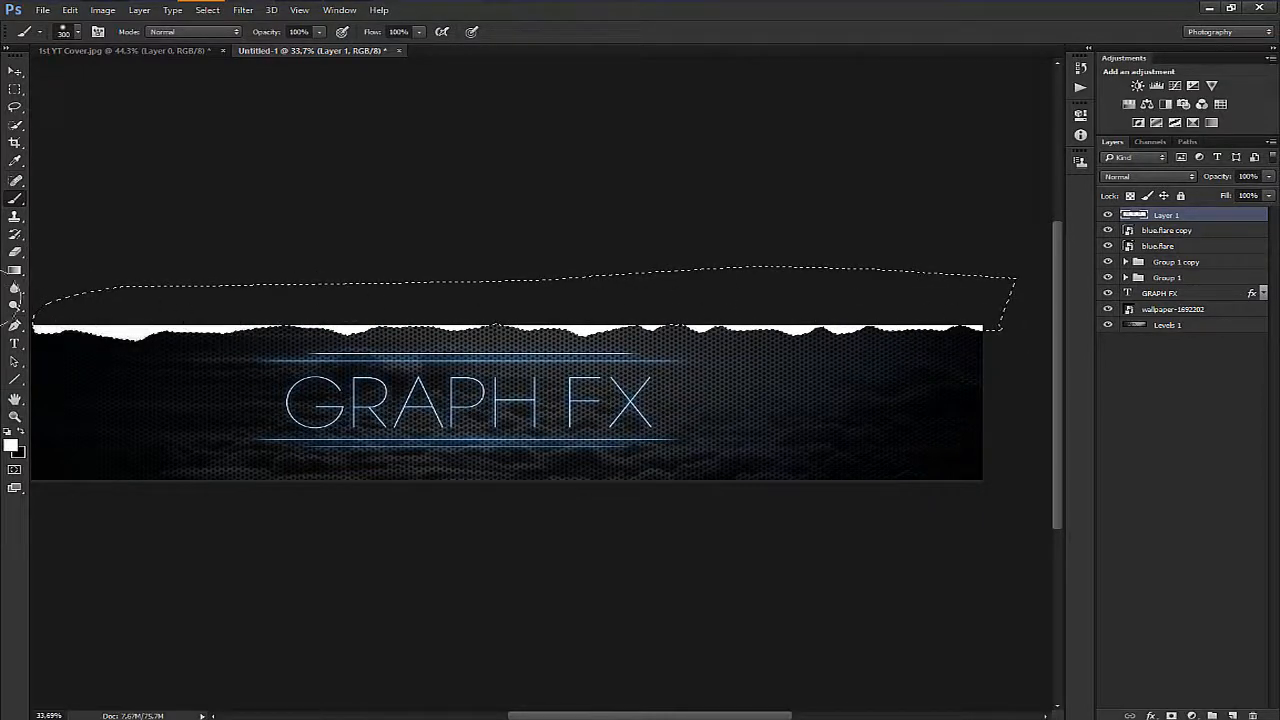
key("ctrl+d")
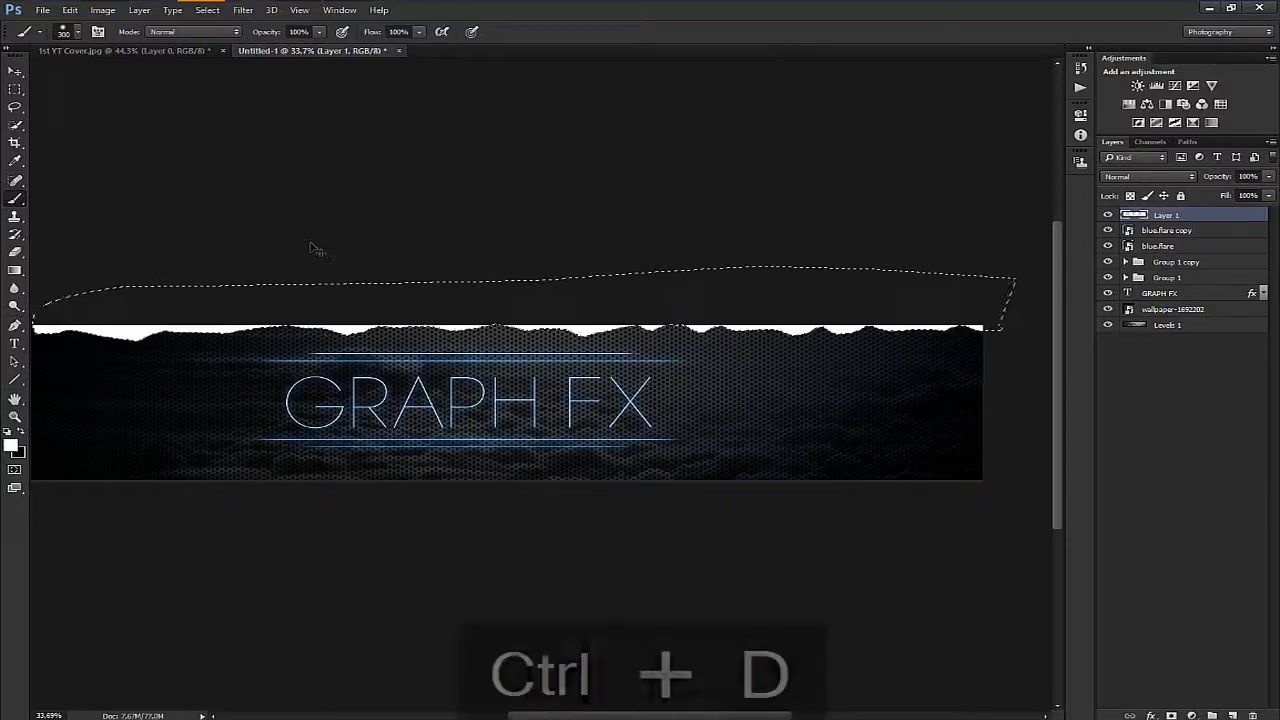
key("z")
left_click_drag(413, 319, 555, 370)
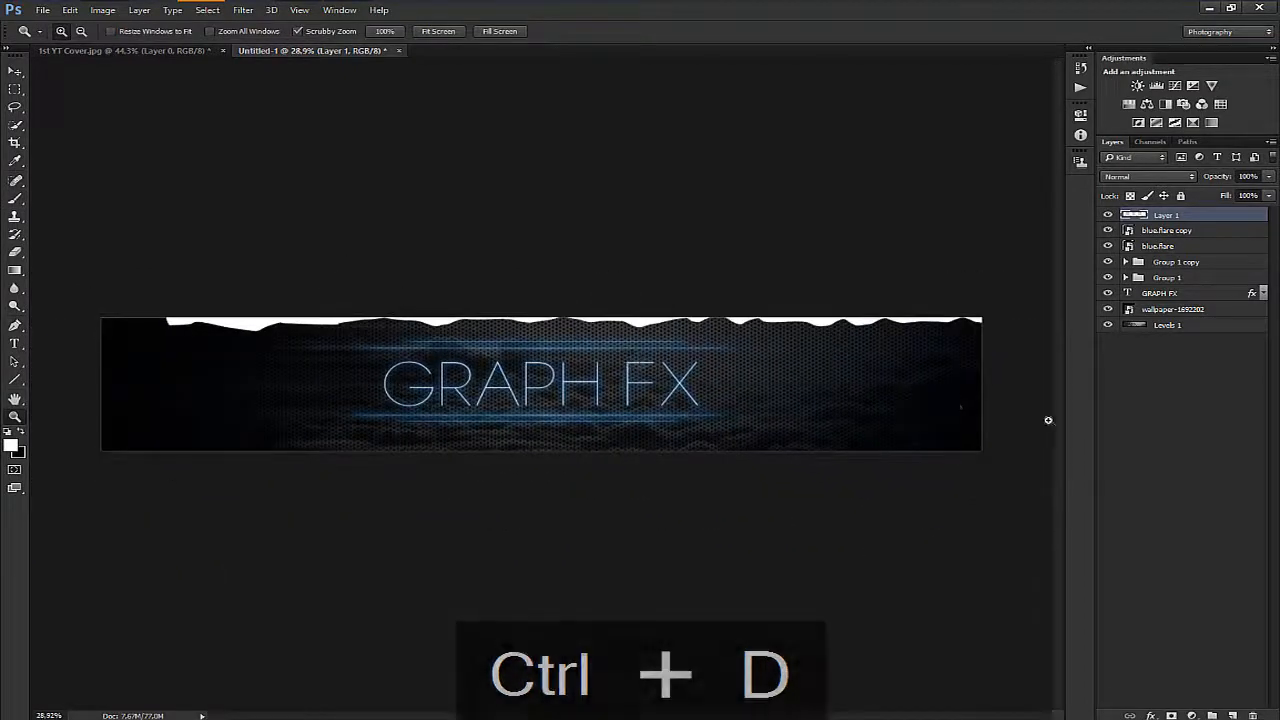
Step: Stretch the ragged white edge on Layer 1 so it reaches the banner's left end
key("ctrl+t")
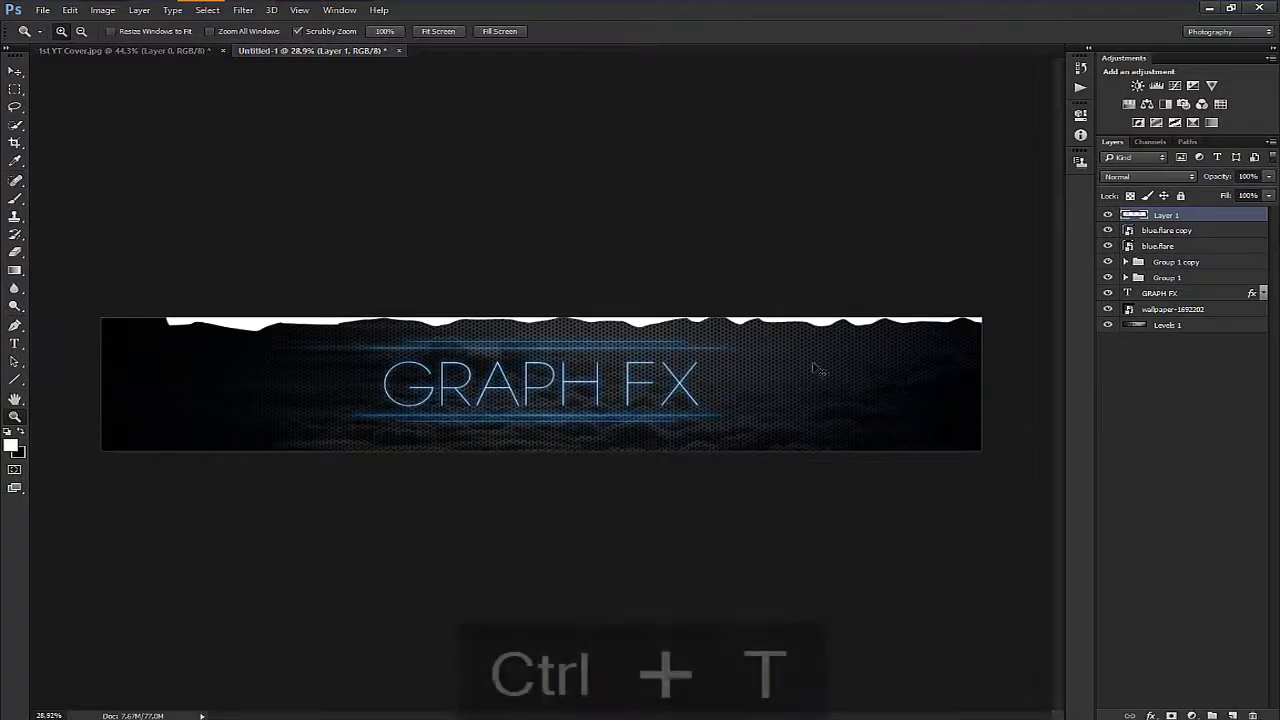
left_click_drag(166, 324, 100, 322)
key("Return")
Step: Nudge Layer 1 up and down until its ragged strip lines the banner's upper edge
key("ctrl+t")
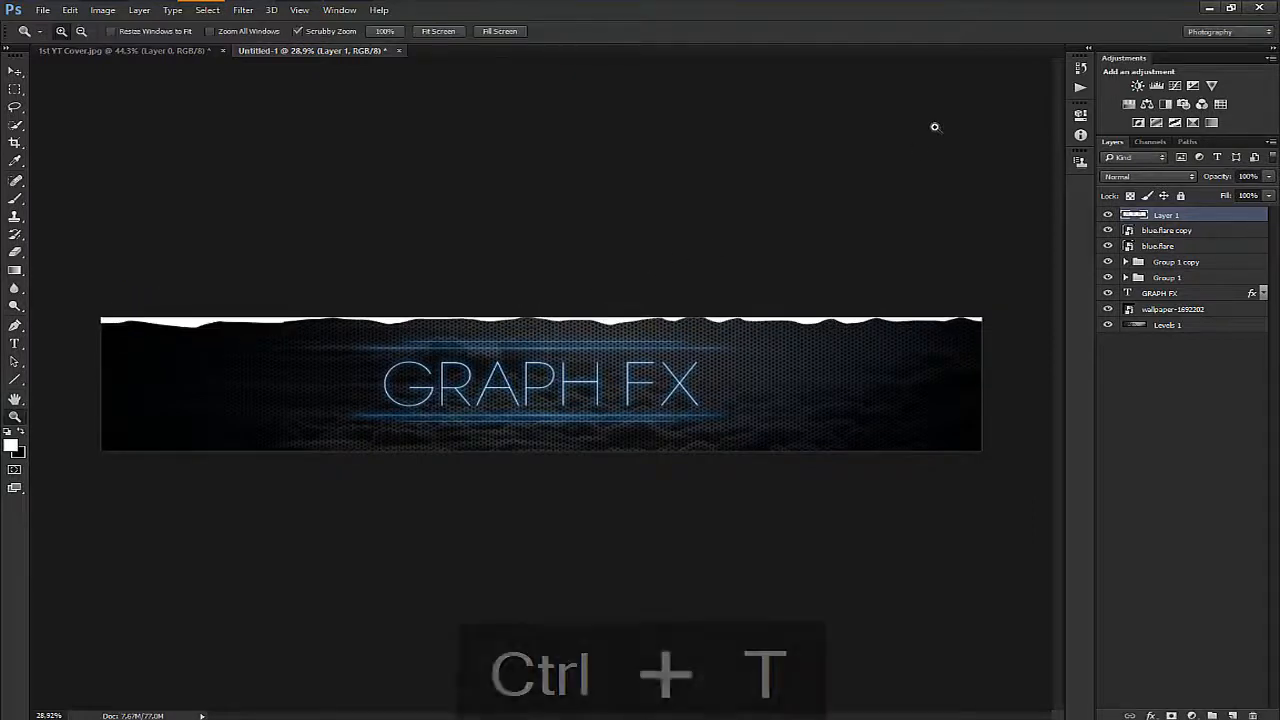
key("Up")
key("Up")
key("Up")
key("Up")
key("Up")
key("Up")
key("Up")
key("Up")
key("Up")
key("Up")
key("Up")
key("Up")
key("Up")
key("Up")
key("Up")
key("Down")
key("Down")
key("Down")
key("Down")
key("Down")
key("Down")
key("Down")
left_click_drag(500, 186, 526, 203)
key("Return")
key("ctrl+t")
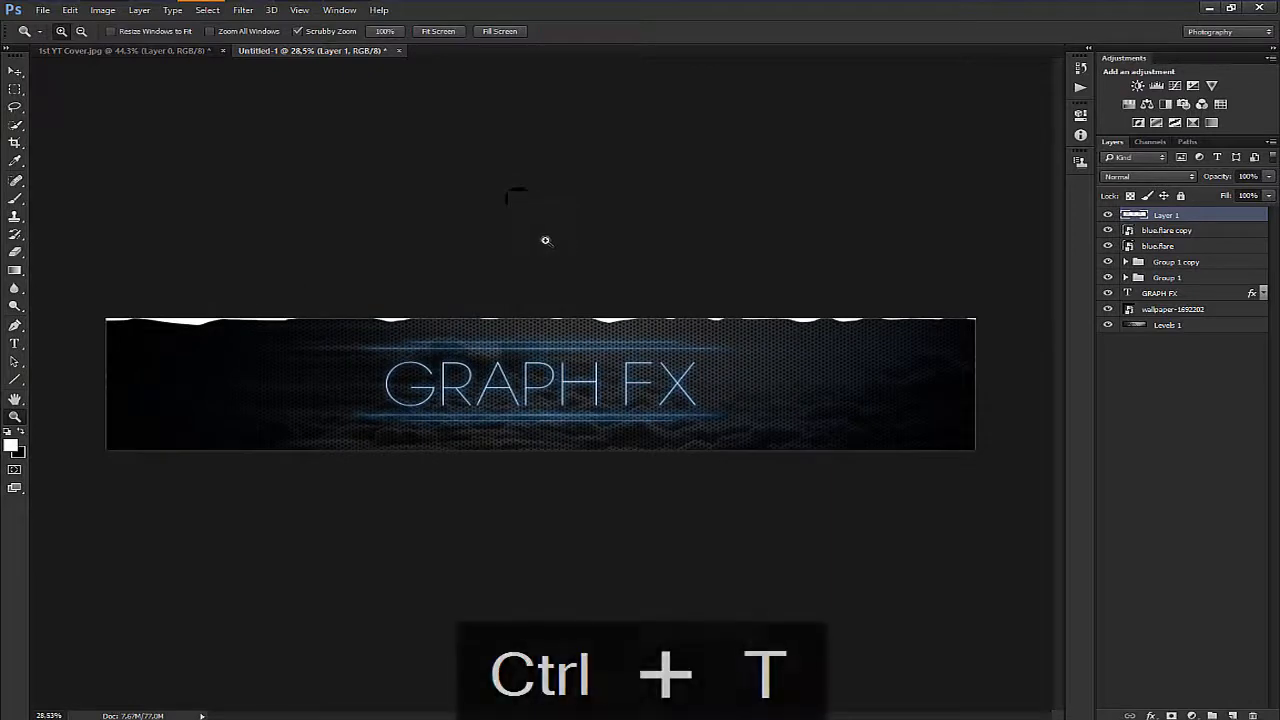
key("Down")
key("Down")
key("Return")
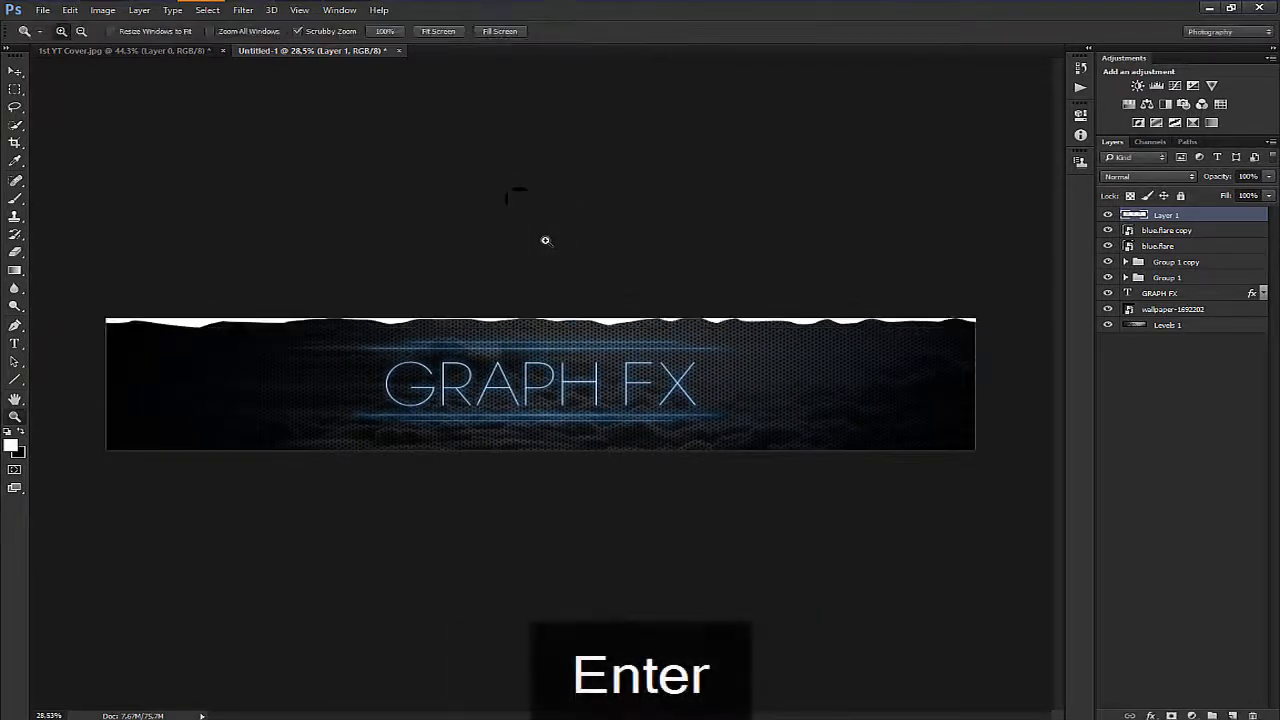
Step: Add a thin black Stroke positioned inside the ragged shape on Layer 1
double_click(1236, 216)
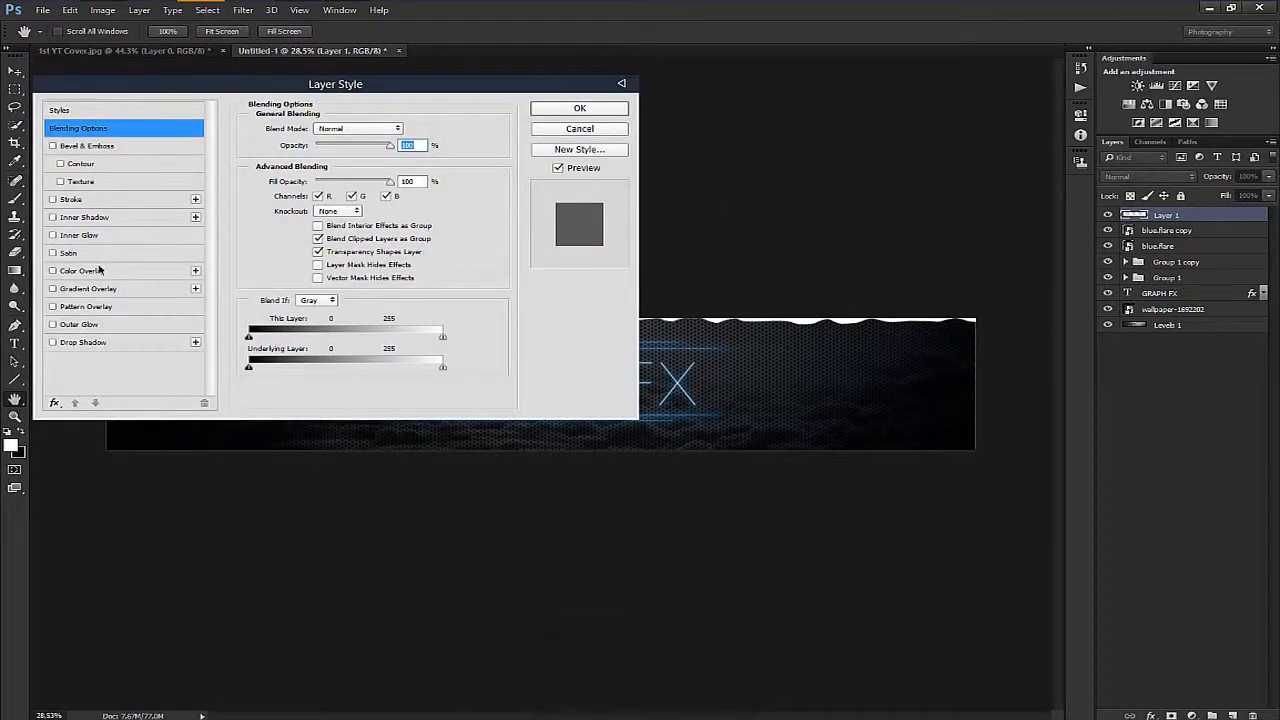
left_click_drag(194, 83, 711, 180)
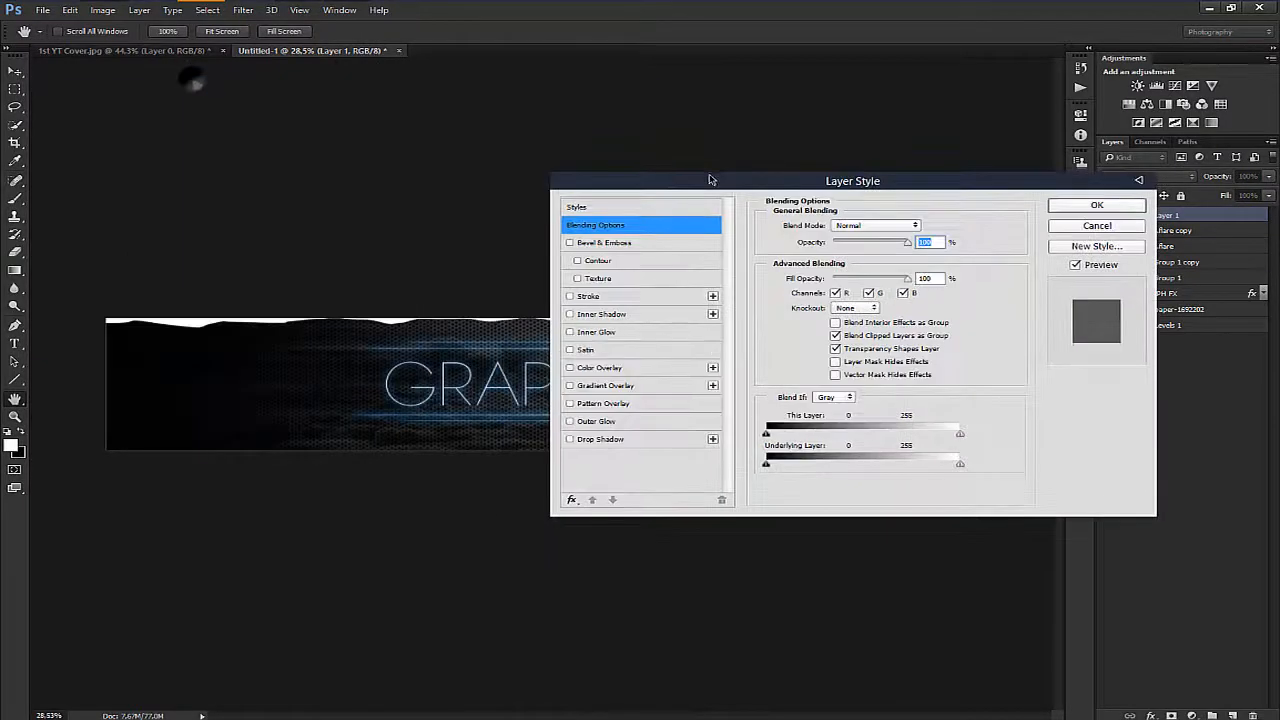
left_click(570, 297)
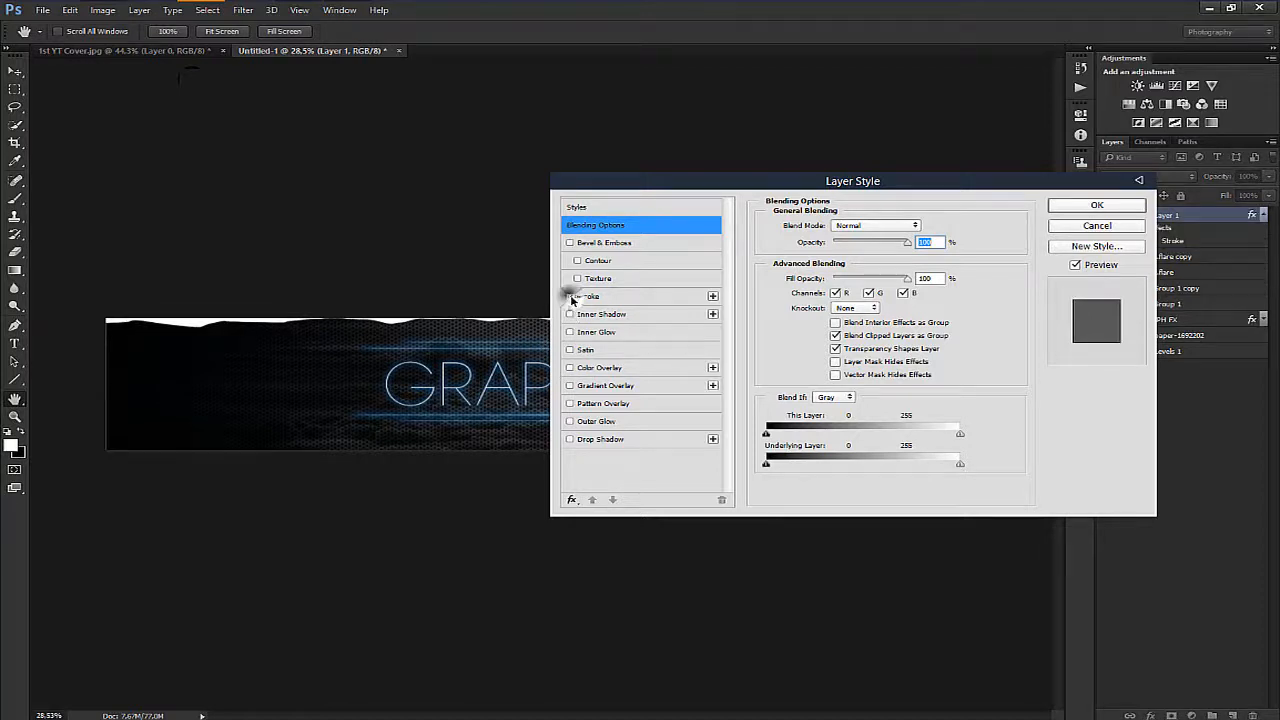
left_click(640, 296)
left_click_drag(819, 229, 826, 231)
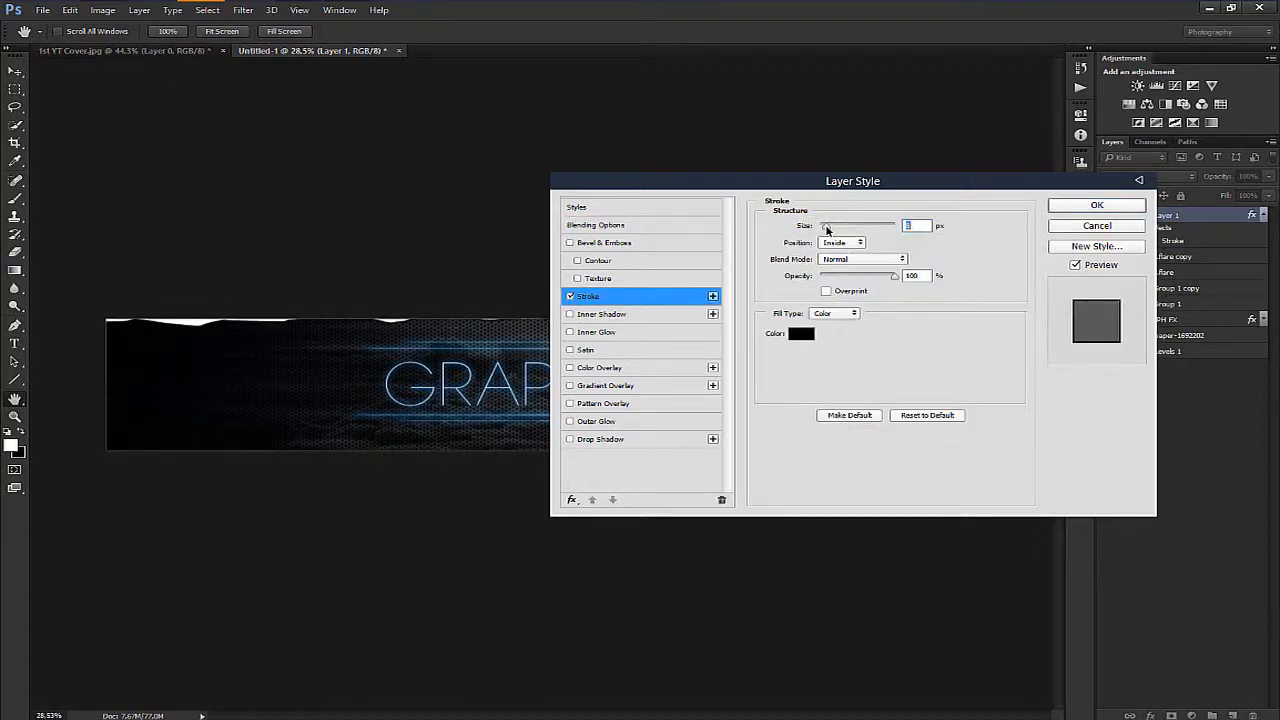
Step: Add a bright cyan Color Overlay to Layer 1 at 35% opacity and apply the style
left_click(625, 368)
left_click(922, 227)
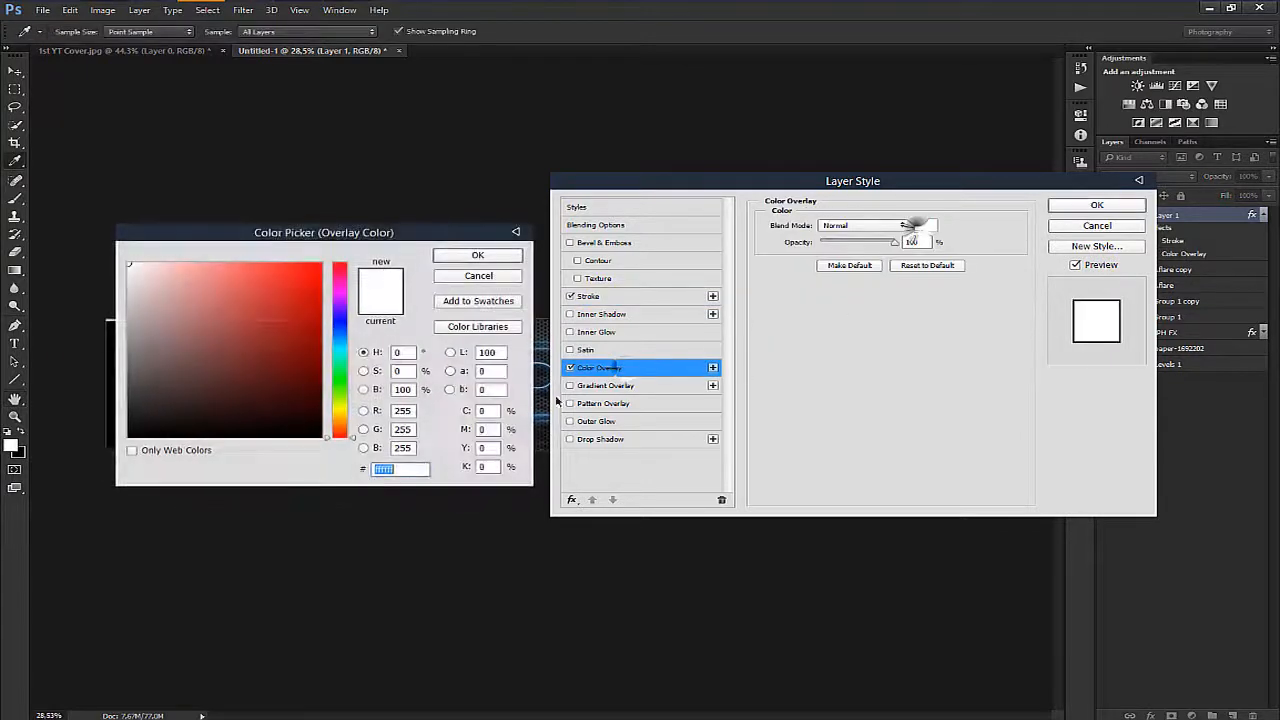
left_click(339, 349)
left_click_drag(288, 307, 278, 247)
left_click(461, 254)
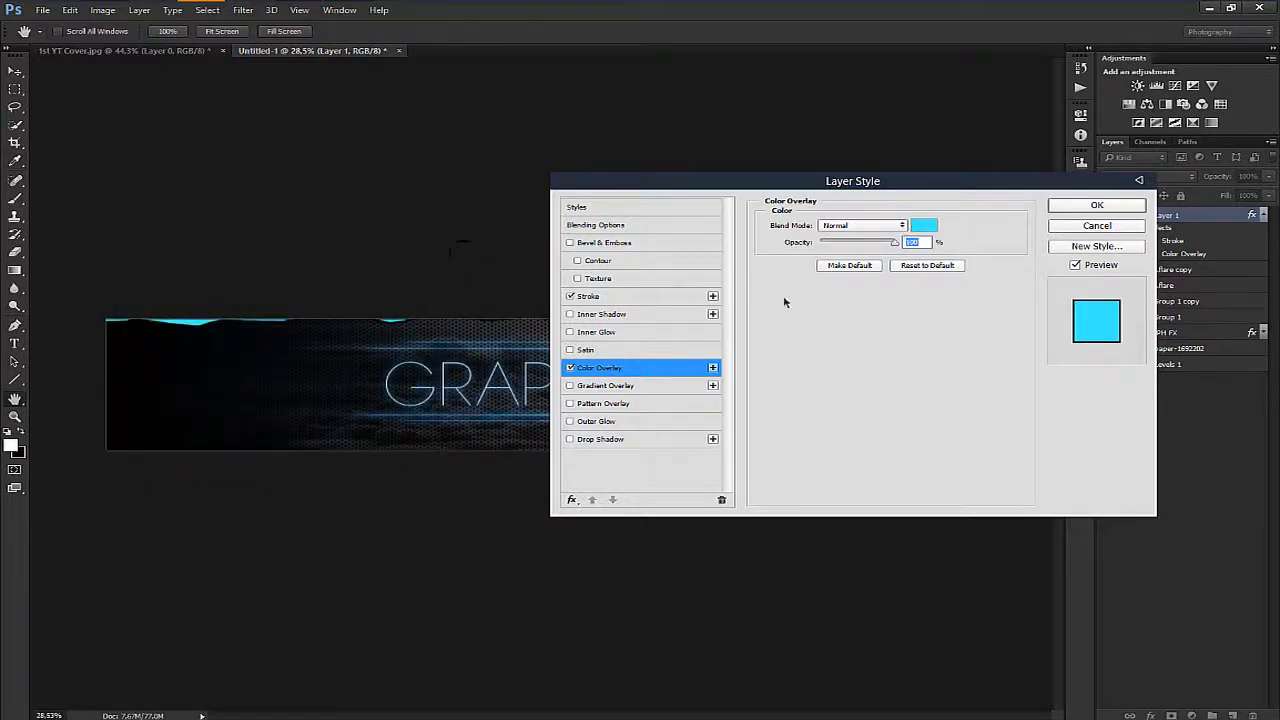
left_click_drag(893, 247, 841, 245)
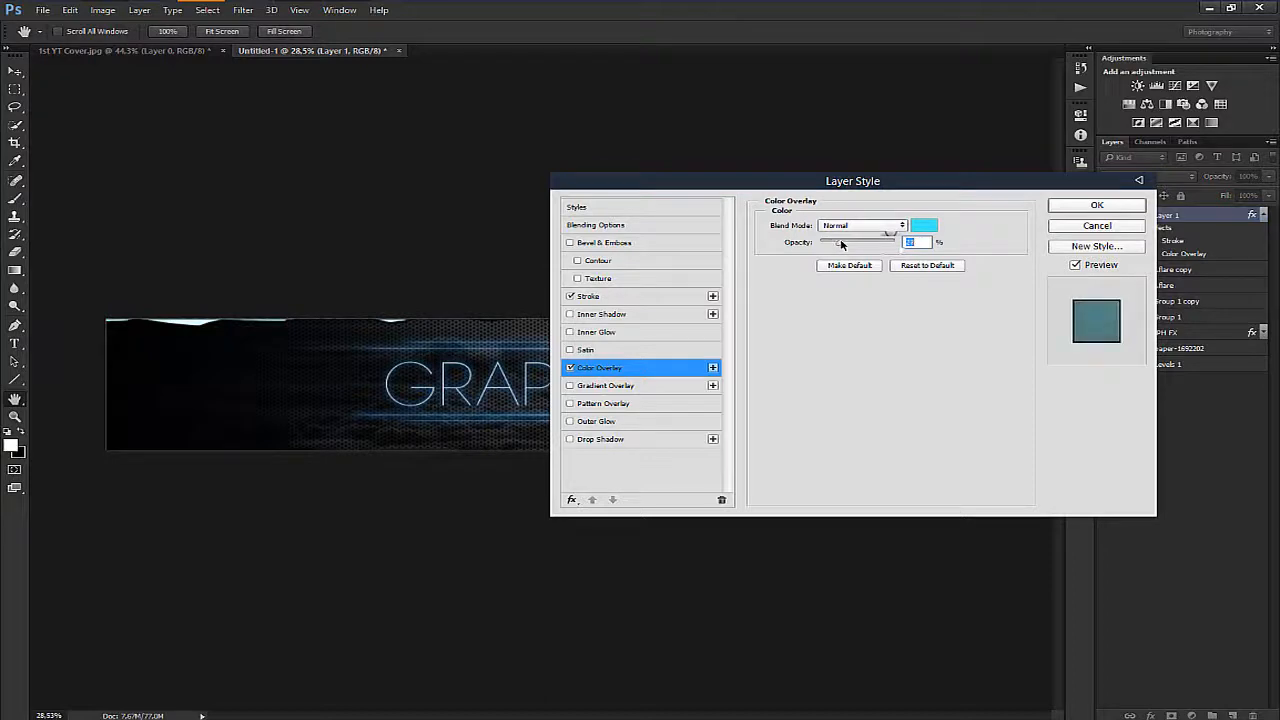
left_click(1073, 206)
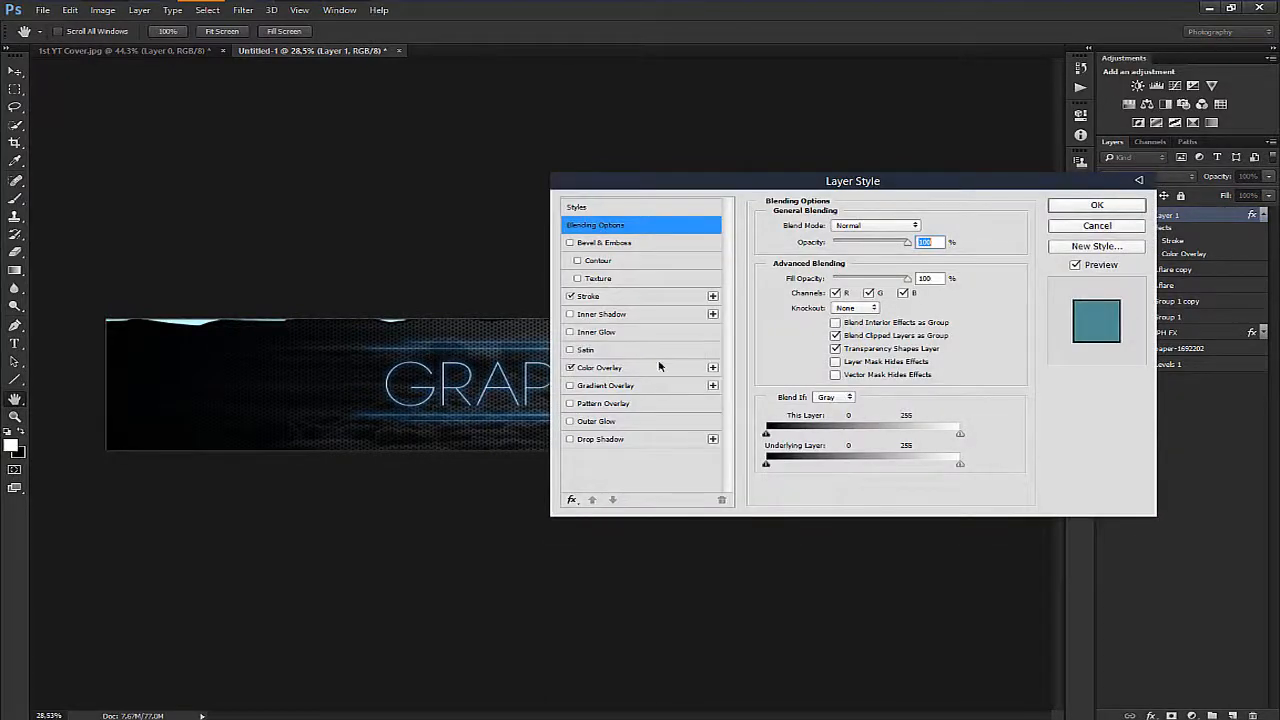
Step: Try grey 8c8c8c and darker grey 515151 as Layer 1's overlay color
left_click(659, 367)
left_click(926, 228)
left_click_drag(200, 310, 129, 342)
left_click(503, 254)
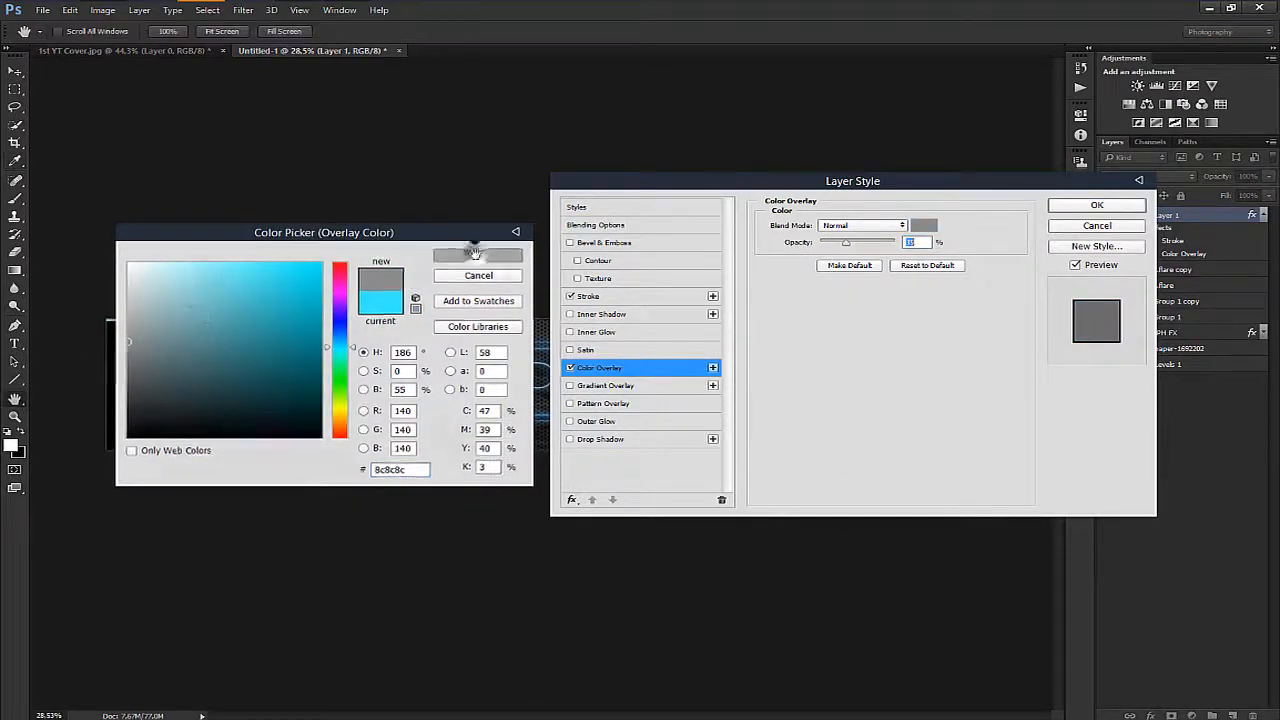
left_click(924, 226)
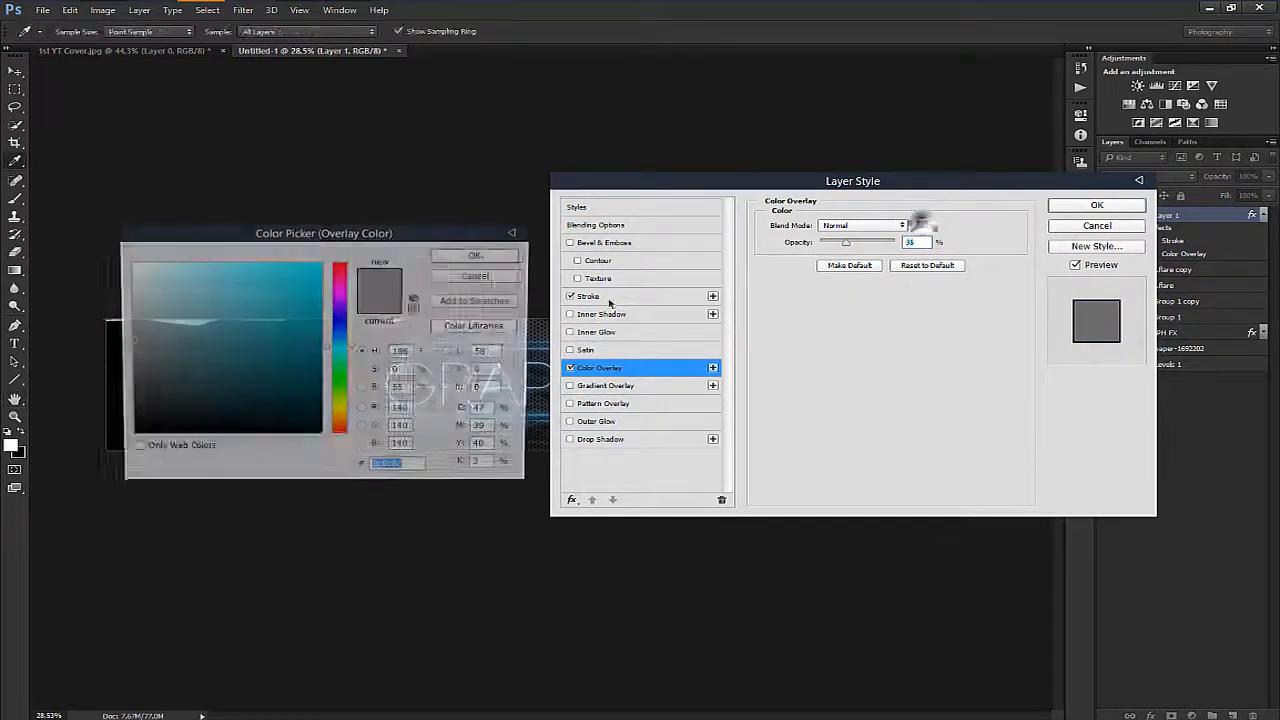
left_click(88, 326)
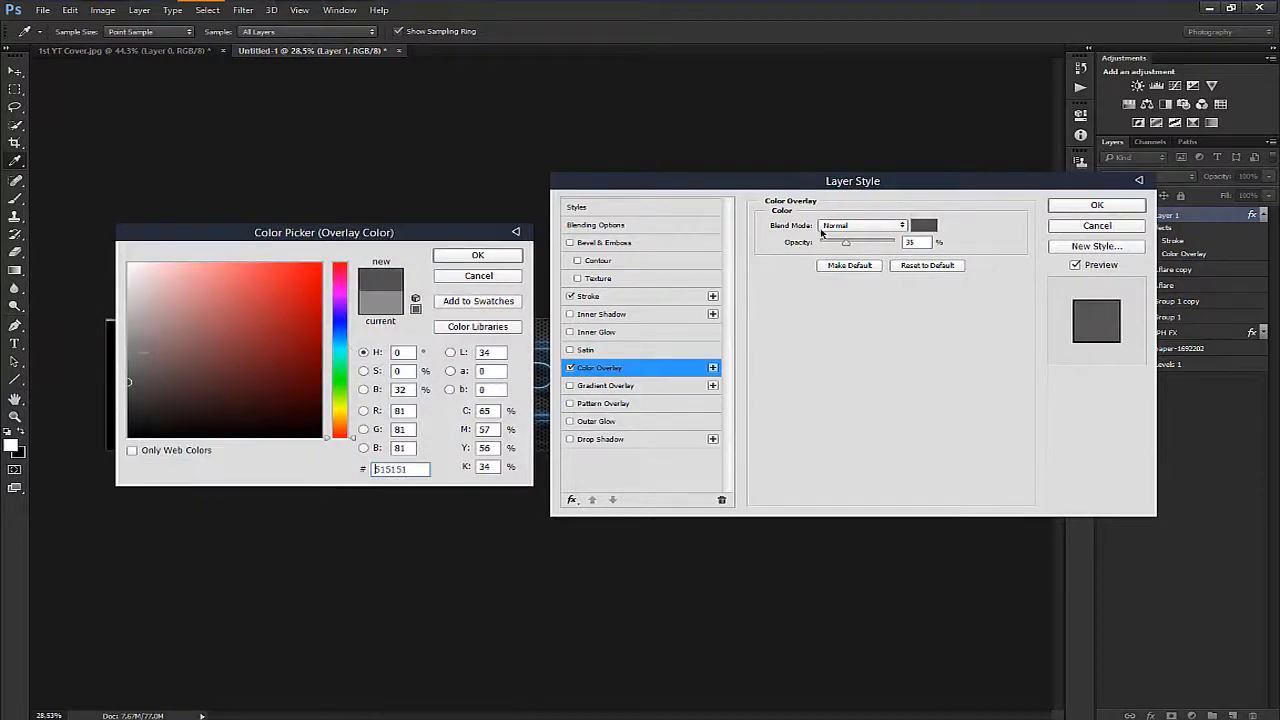
left_click(480, 256)
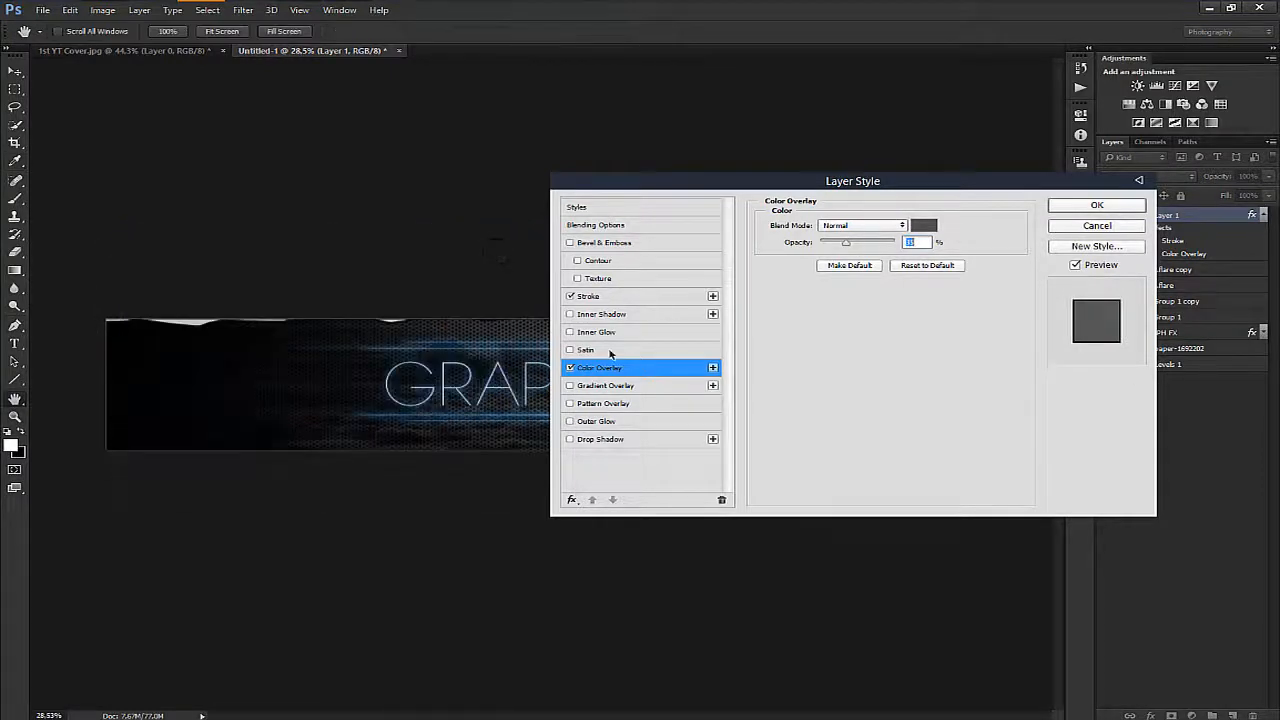
Step: Set Layer 1's stroke size to 35 px and its opacity to 12%
left_click(600, 296)
mouse_move(822, 225)
left_mouse_down()
mouse_move(846, 224)
mouse_move(830, 230)
left_mouse_up()
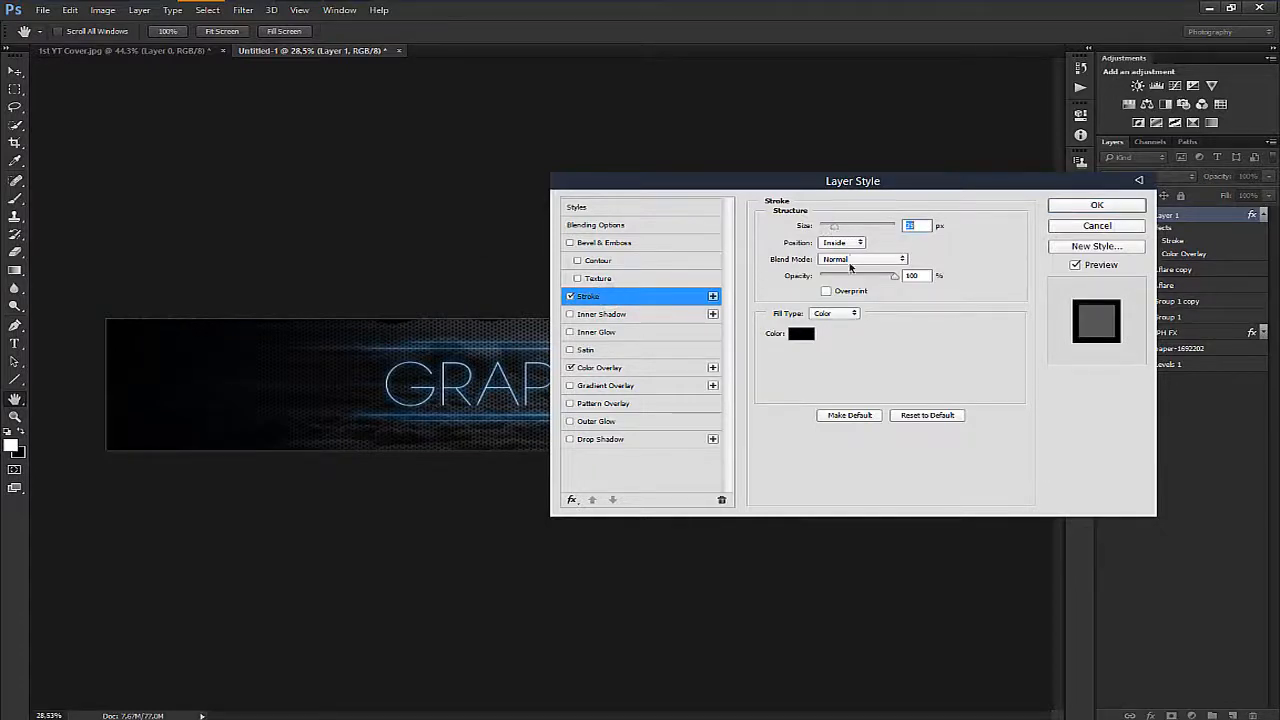
left_click_drag(888, 280, 811, 280)
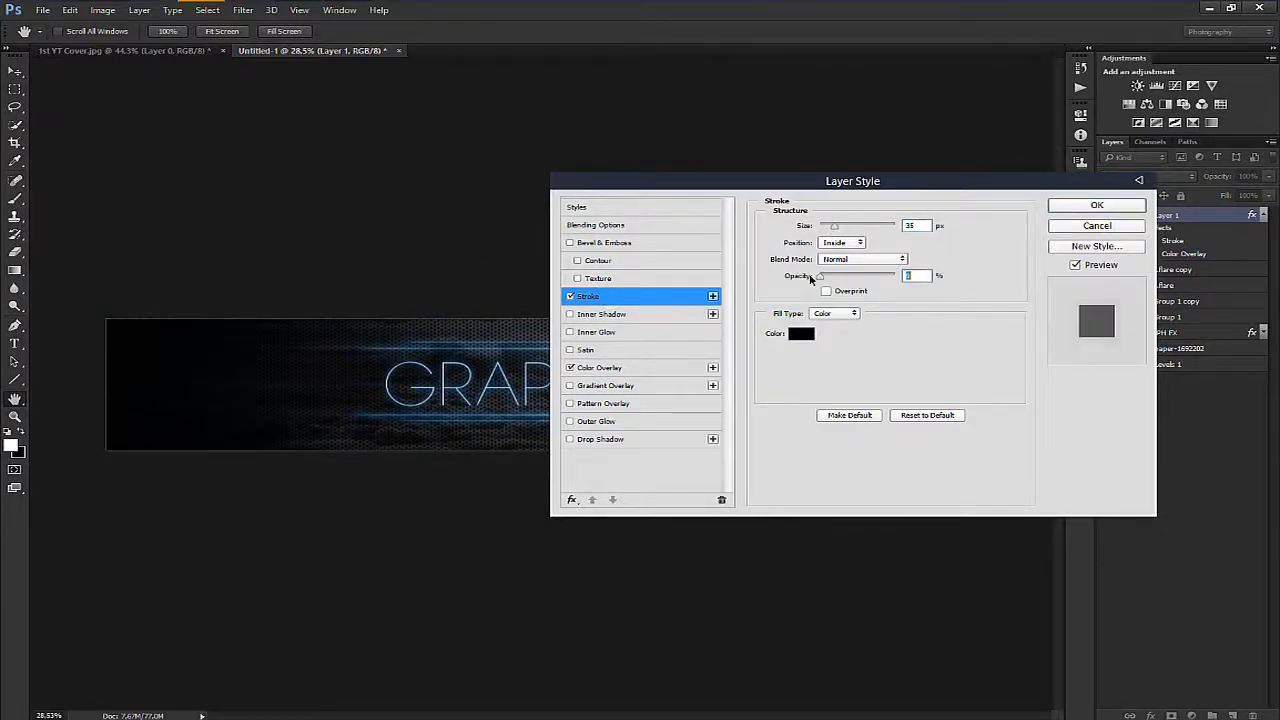
Step: Try light grey ababab as Layer 1's overlay color
left_click(636, 367)
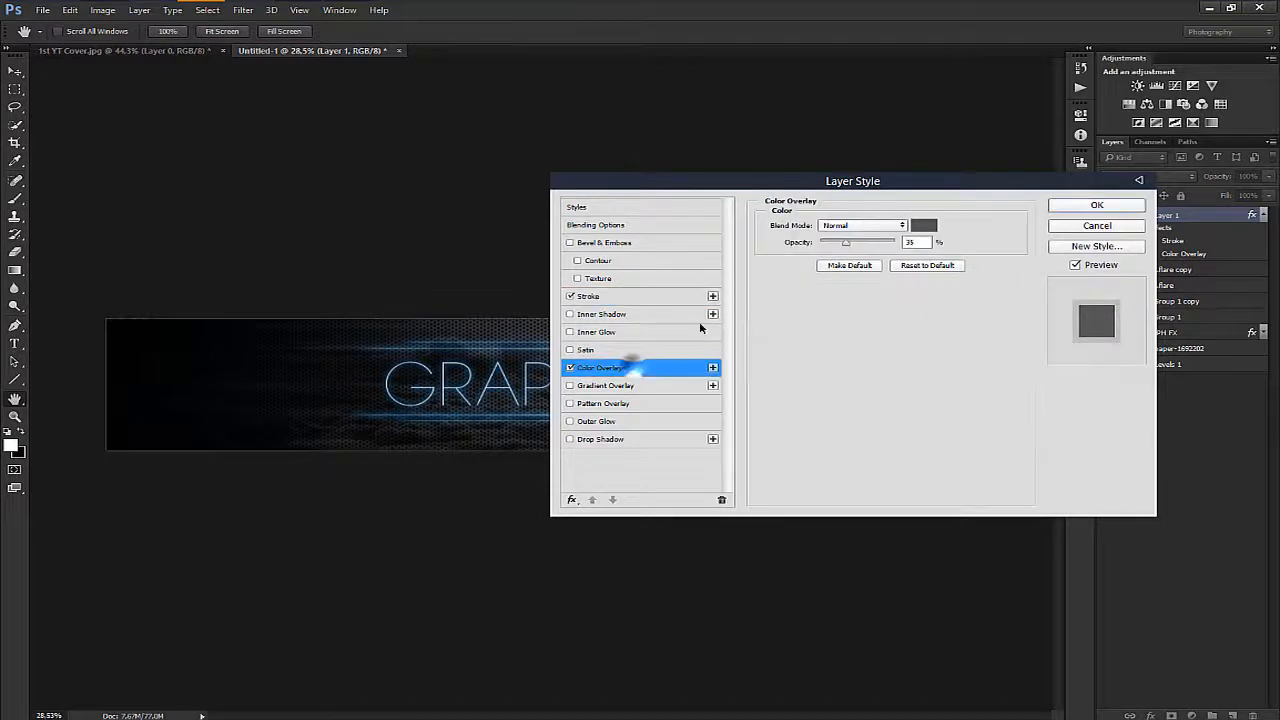
left_click(914, 228)
left_click_drag(208, 348, 100, 322)
left_click(445, 257)
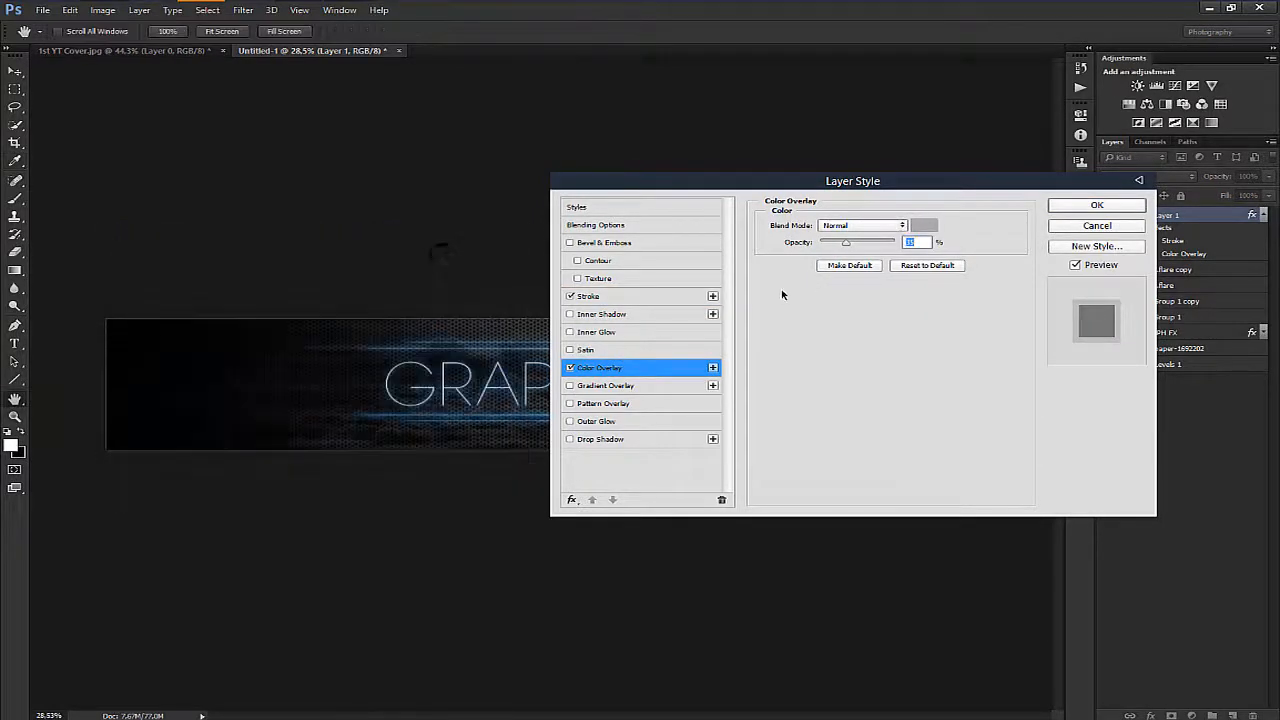
Step: Set Layer 1's overlay color to blue 009cff
left_click(922, 228)
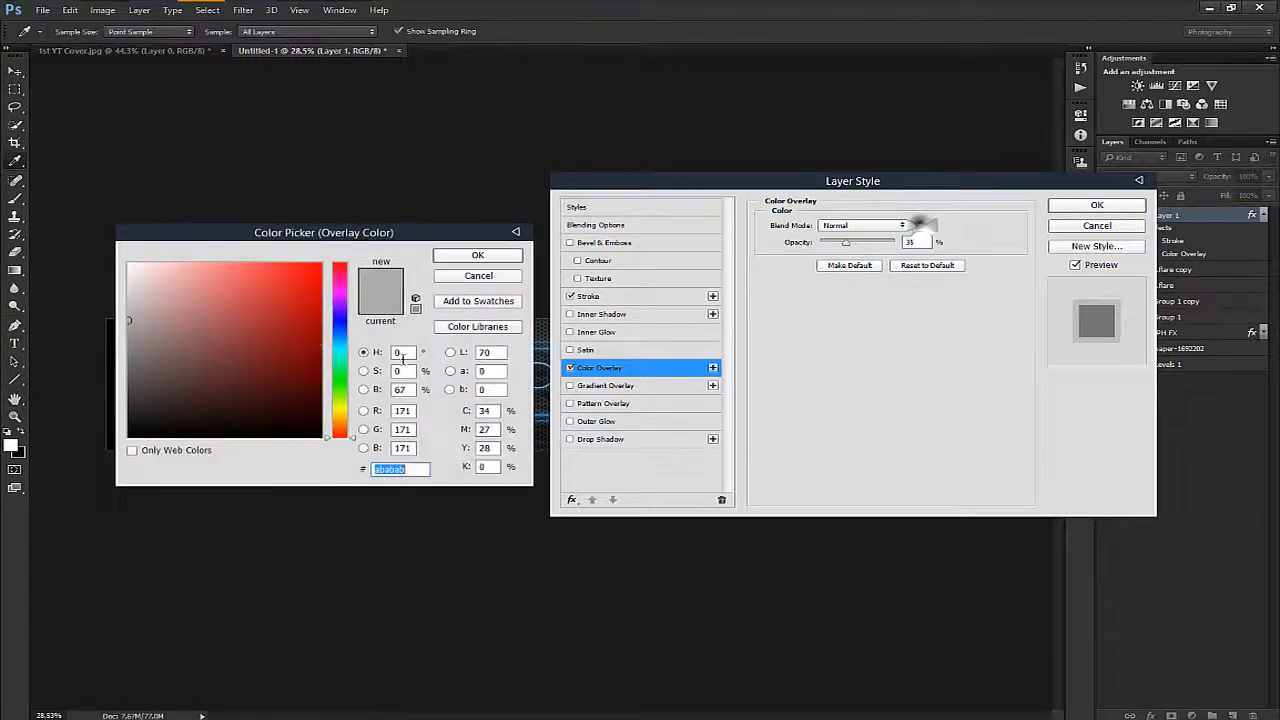
type("009cff")
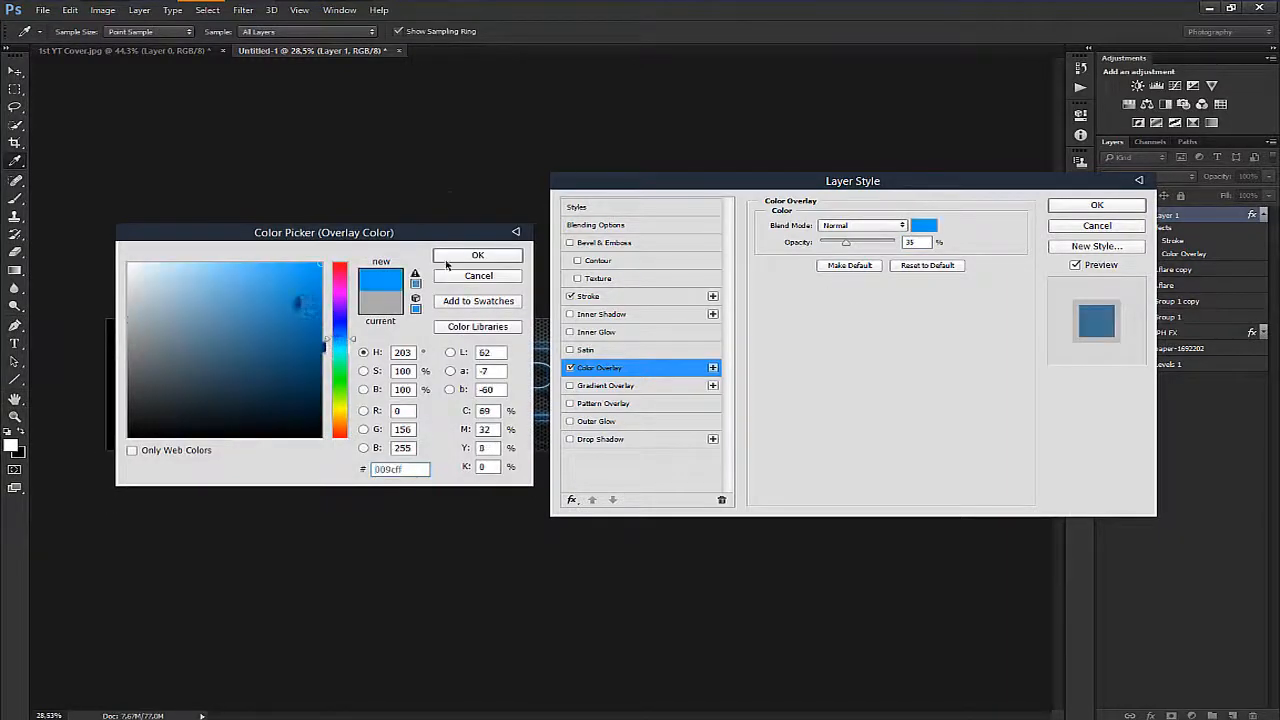
left_click(446, 259)
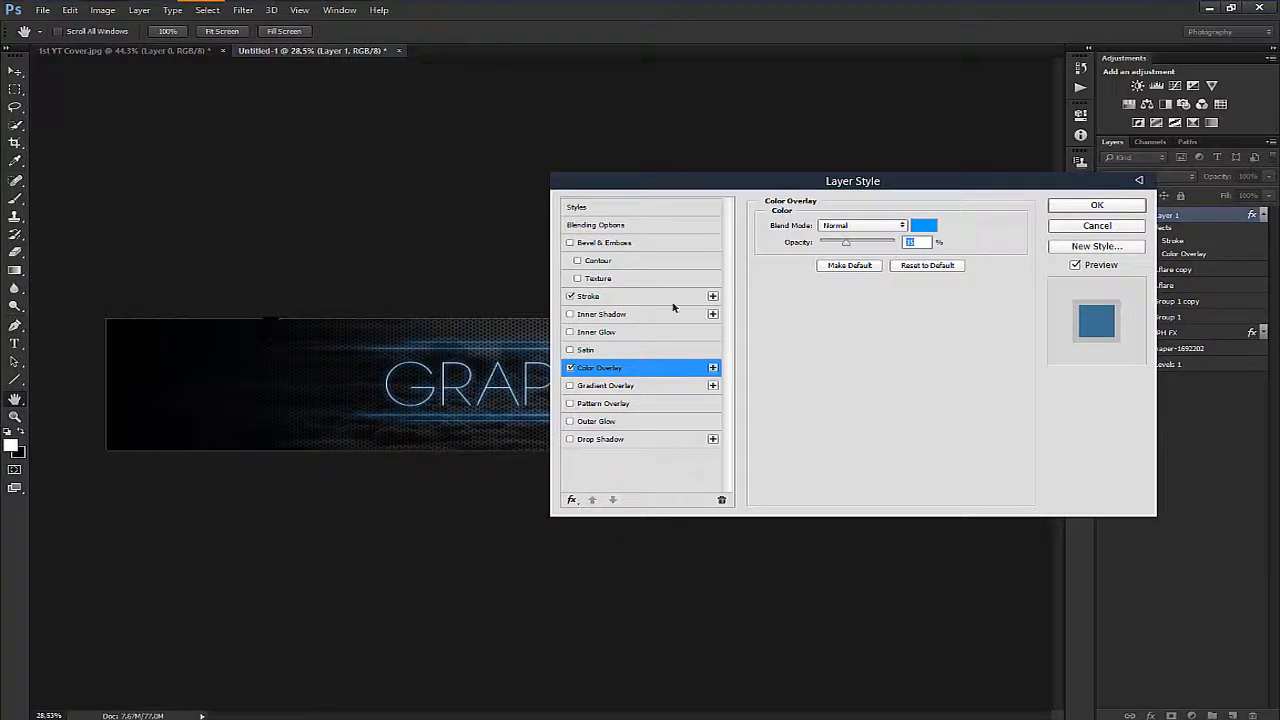
Step: Reduce the stroke size on Layer 1 and apply the layer style
left_click(629, 297)
mouse_move(831, 230)
left_mouse_down()
mouse_move(829, 217)
mouse_move(831, 231)
left_mouse_up()
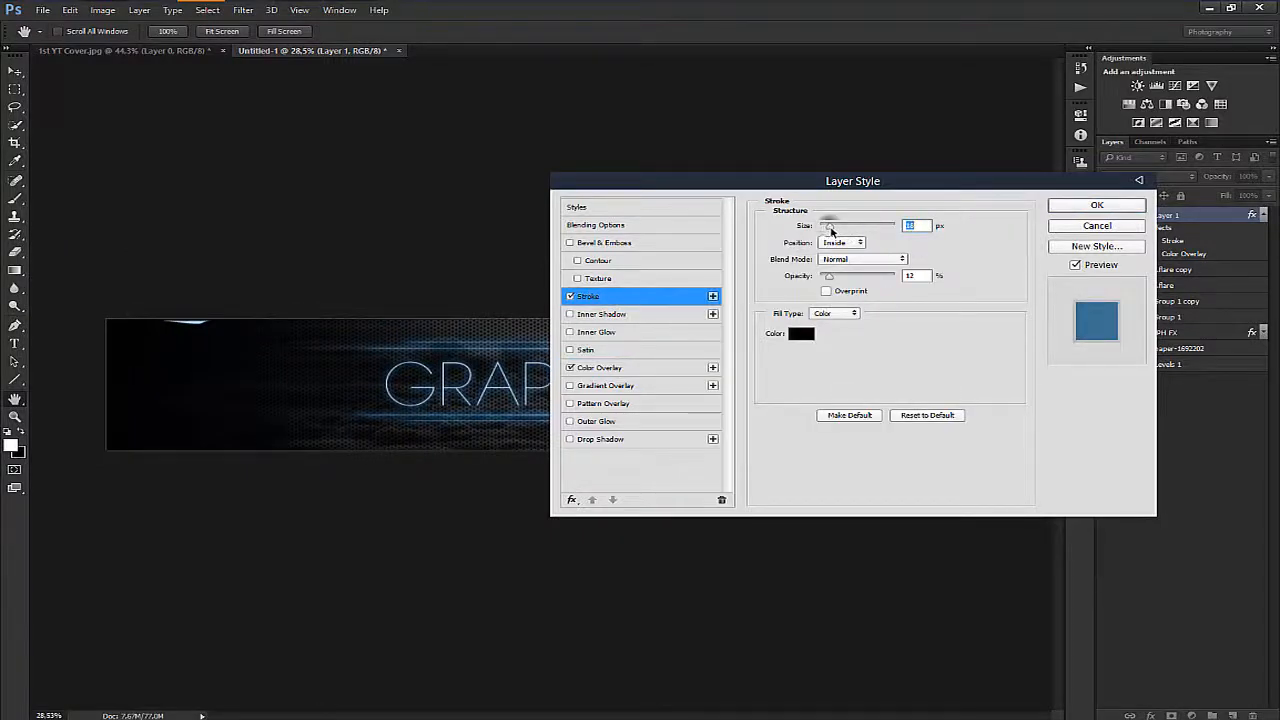
left_click(1078, 205)
Step: Duplicate Layer 1, rotate the copy 90° and place it along the banner's right edge
left_click_drag(462, 372, 530, 483)
left_click_drag(716, 429, 528, 485)
mouse_move(619, 431)
left_mouse_down()
mouse_move(660, 423)
mouse_move(623, 420)
left_mouse_up()
left_click_drag(570, 458, 531, 380)
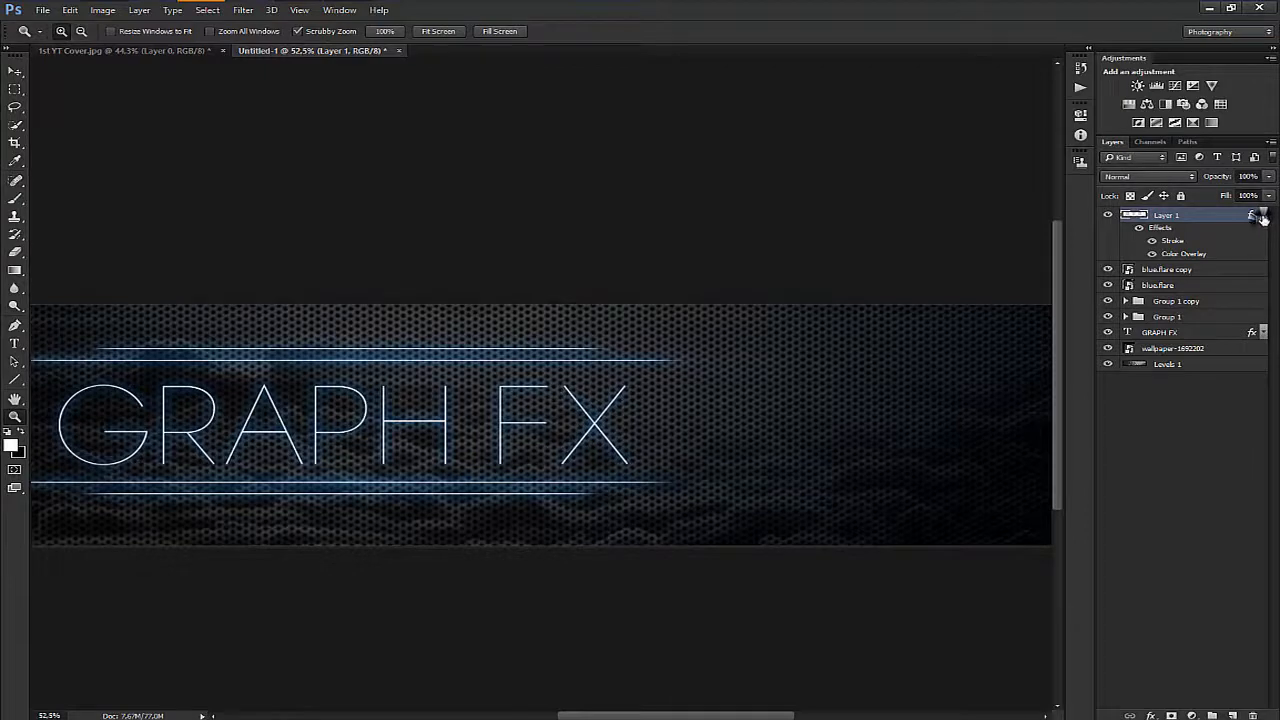
left_click_drag(702, 399, 651, 390)
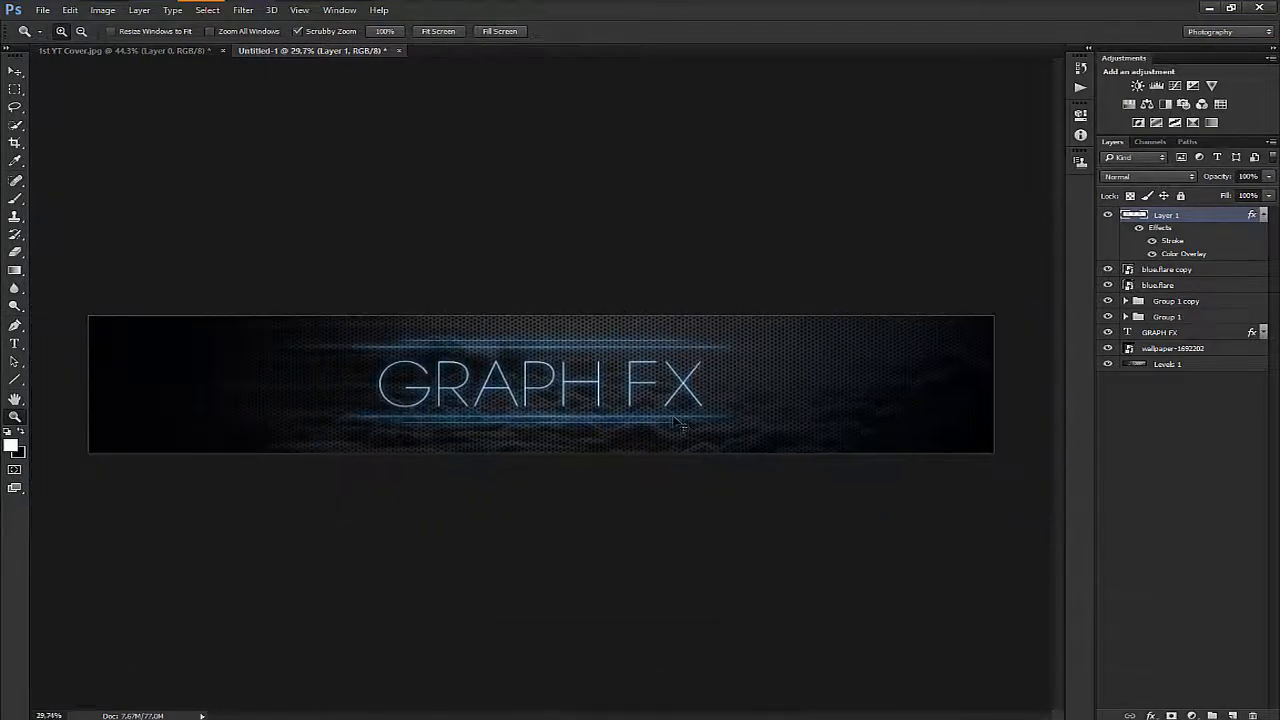
key("ctrl+j")
key("ctrl+t")
left_click_drag(362, 184, 625, 187)
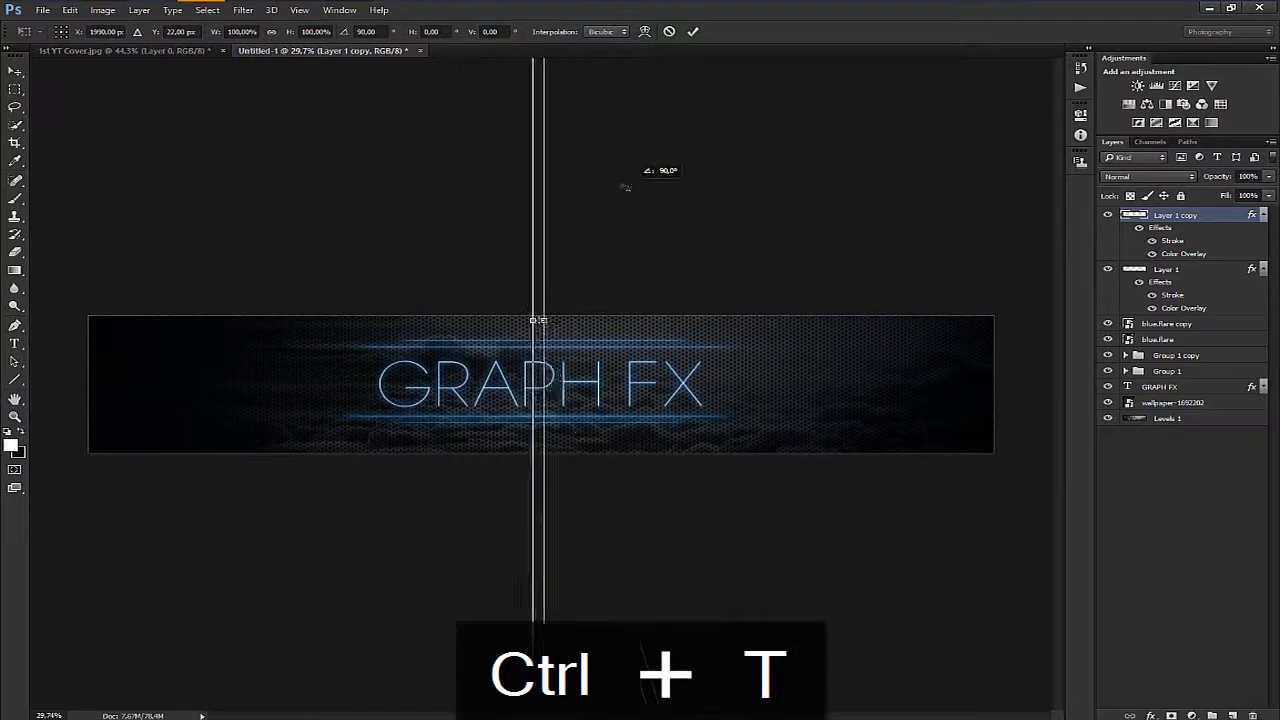
left_click_drag(625, 187, 626, 186)
left_click_drag(542, 390, 857, 423)
key("Return")
Step: Duplicate the right-edge strip, rotate it another quarter turn and place it along the banner's lower edge
key("ctrl+j")
key("ctrl+t")
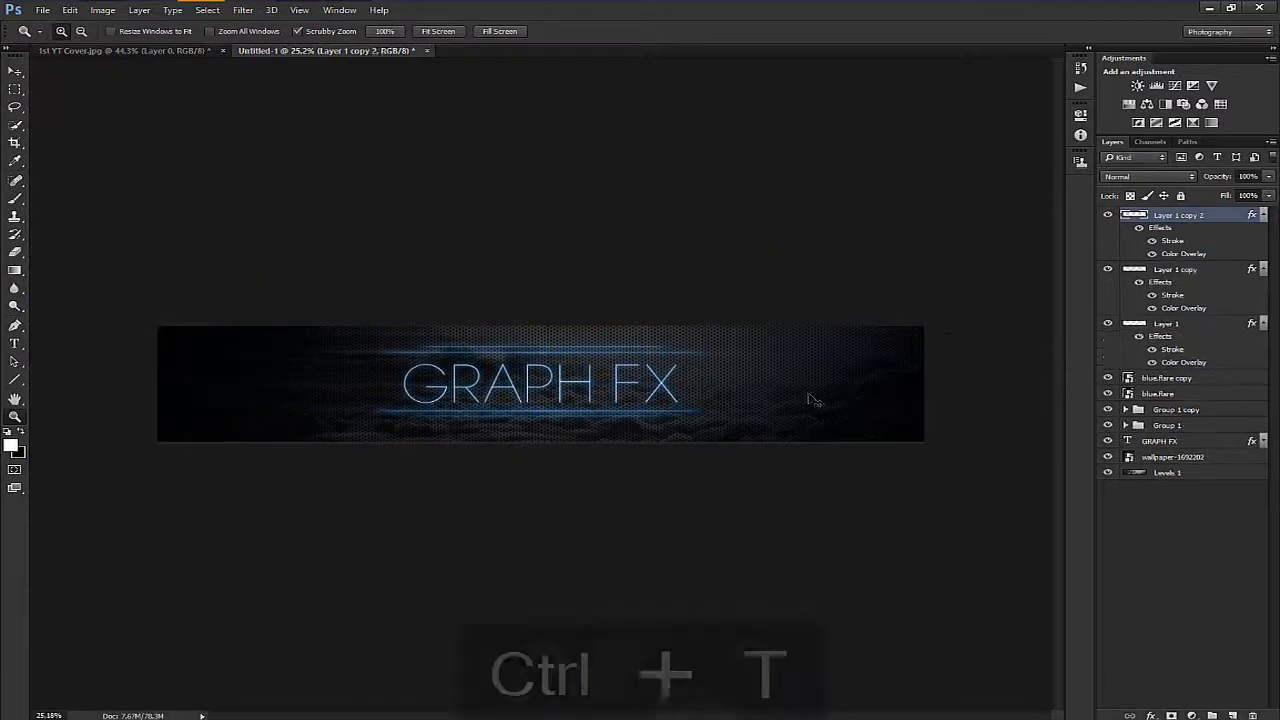
left_click_drag(520, 189, 936, 204)
left_click_drag(968, 316, 590, 444)
key("Return")
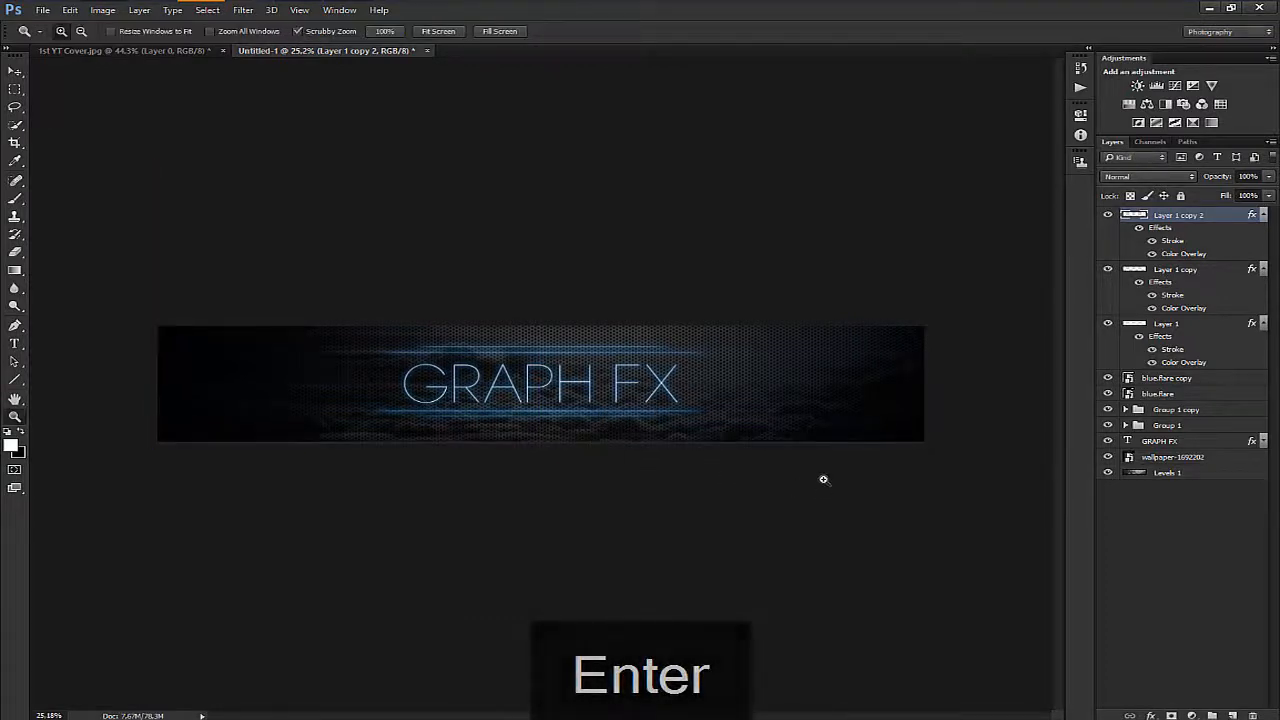
Step: Duplicate the lower strip, rotate it a quarter turn and place it along the banner's left edge
key("ctrl+j")
key("ctrl+t")
left_click_drag(330, 192, 760, 248)
left_click_drag(541, 476, 162, 436)
key("Left")
key("Return")
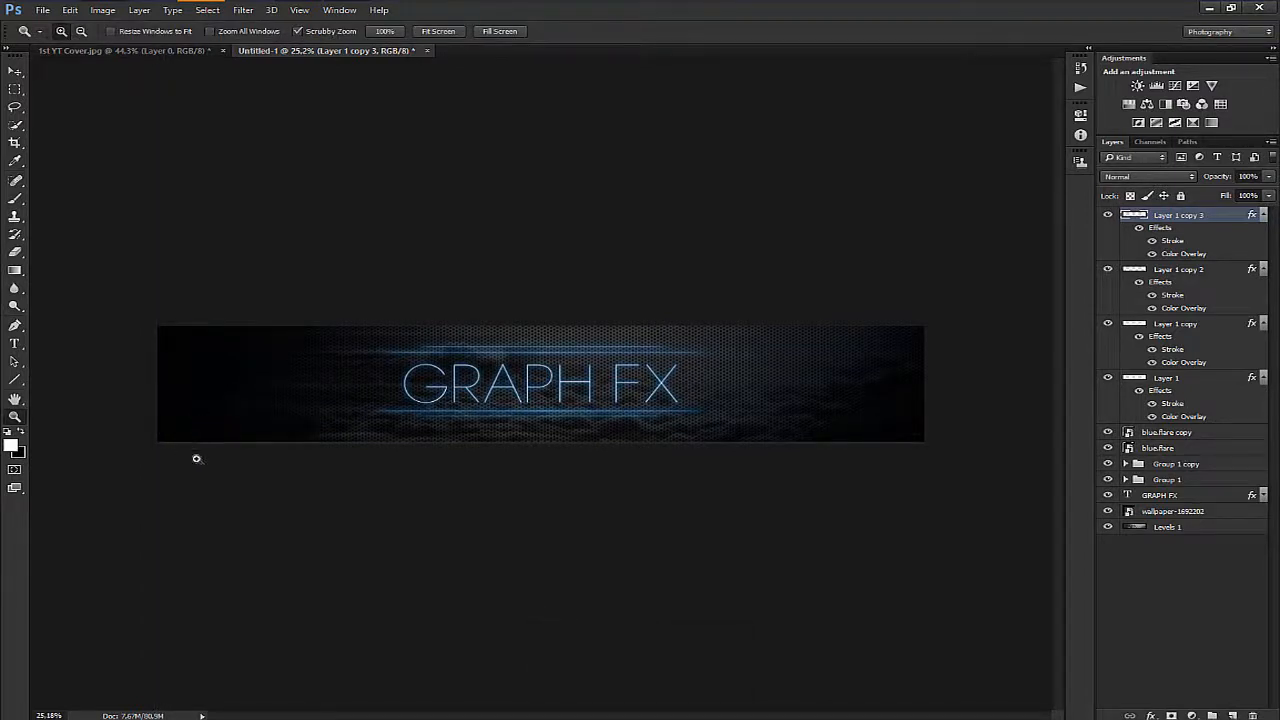
Step: Strengthen the GRAPH FX text's Outer Glow to 74% opacity, 68 px size and 3% spread
left_click_drag(519, 371, 574, 396)
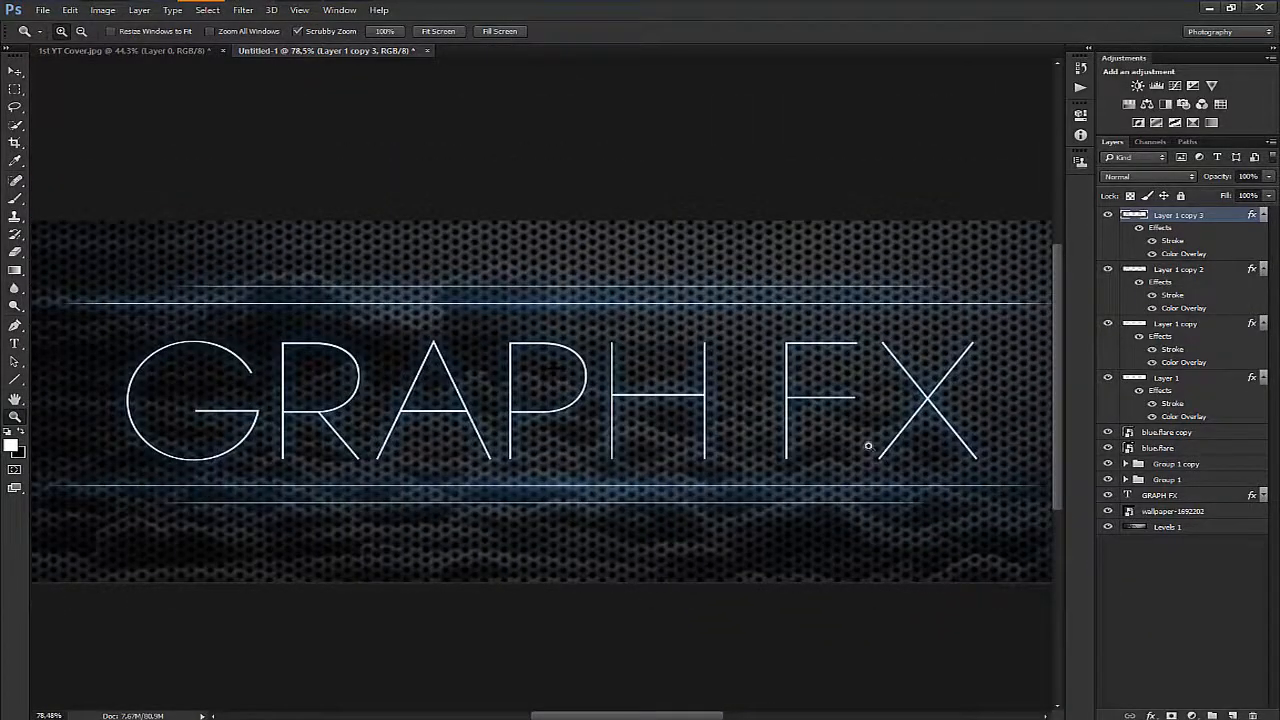
double_click(1210, 498)
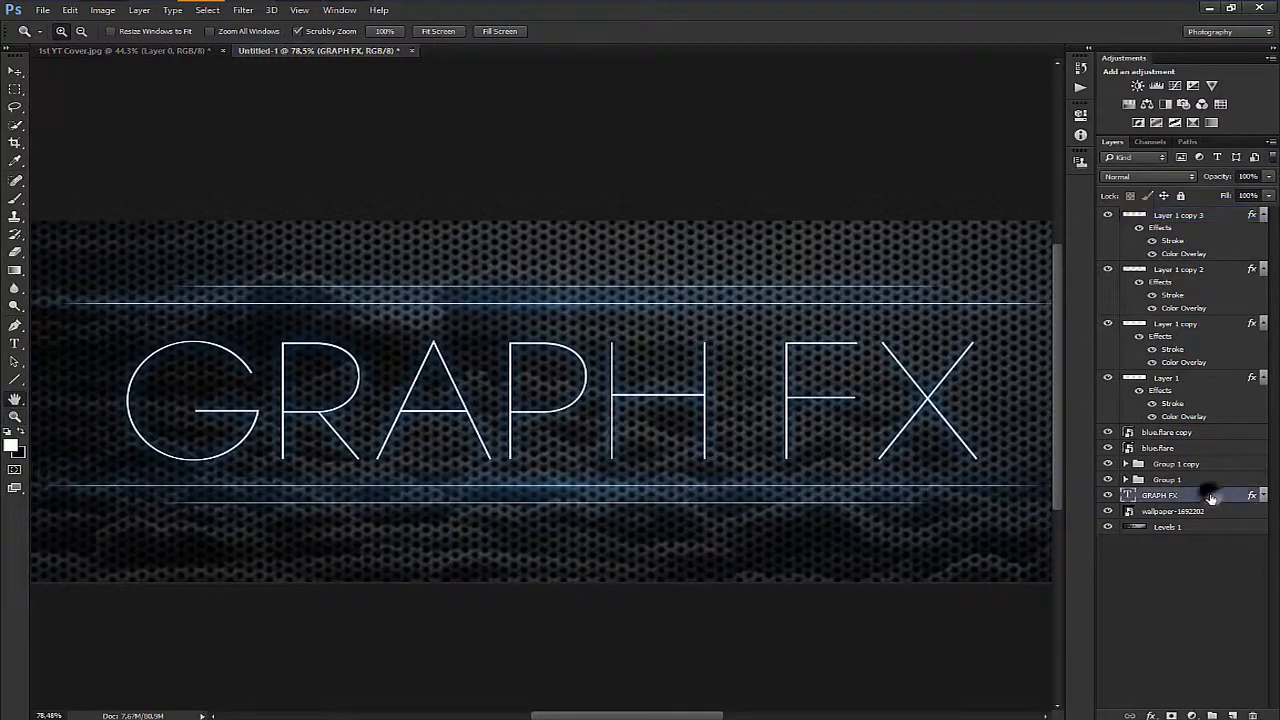
left_click(648, 424)
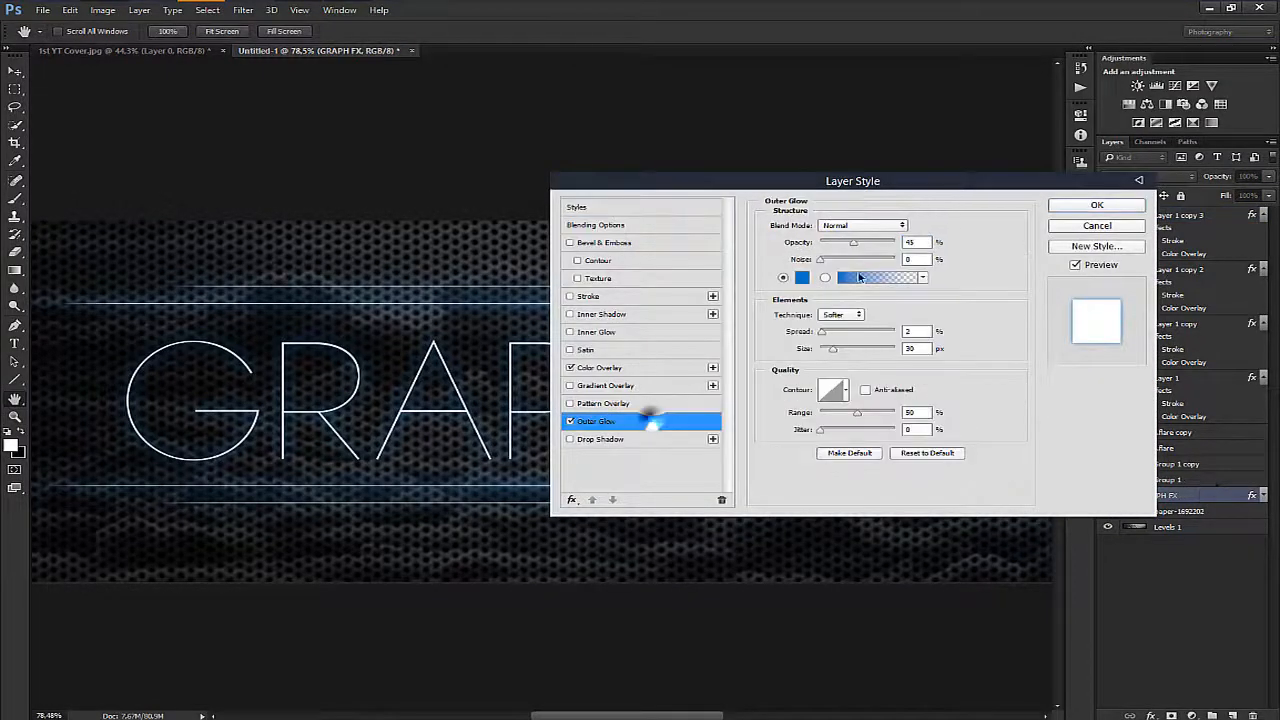
left_click_drag(852, 240, 869, 250)
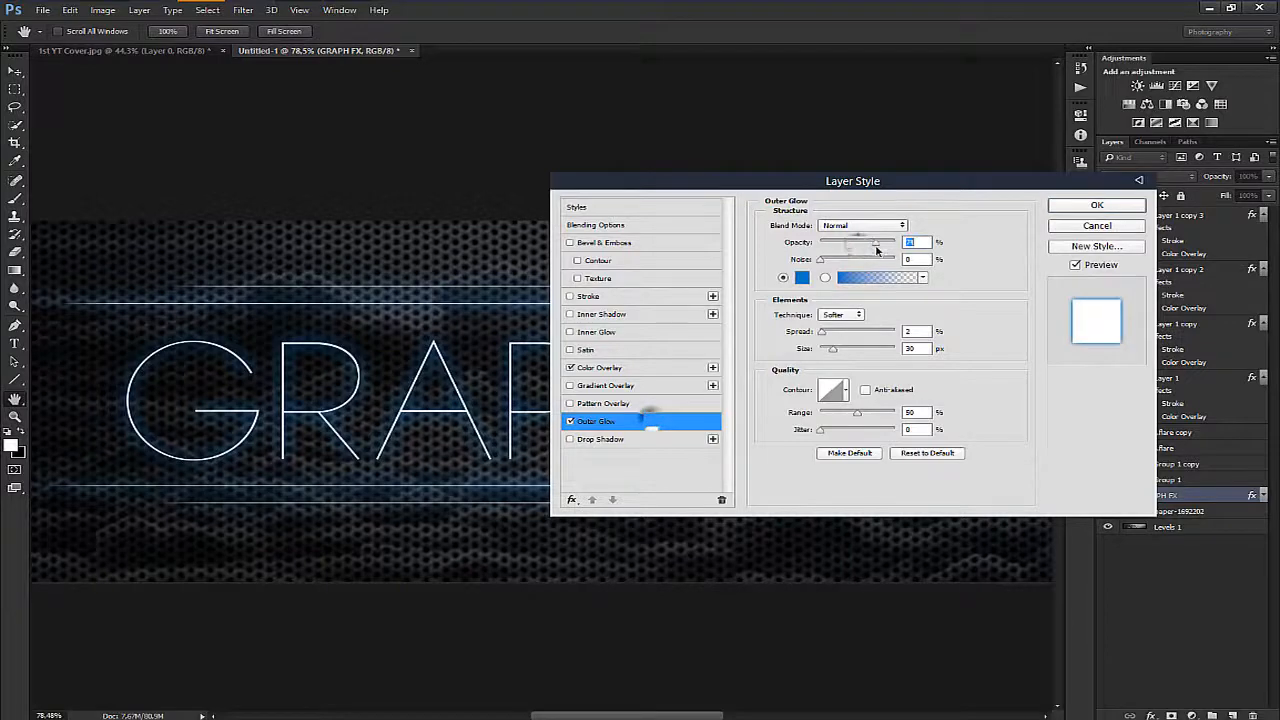
left_click_drag(840, 355, 850, 355)
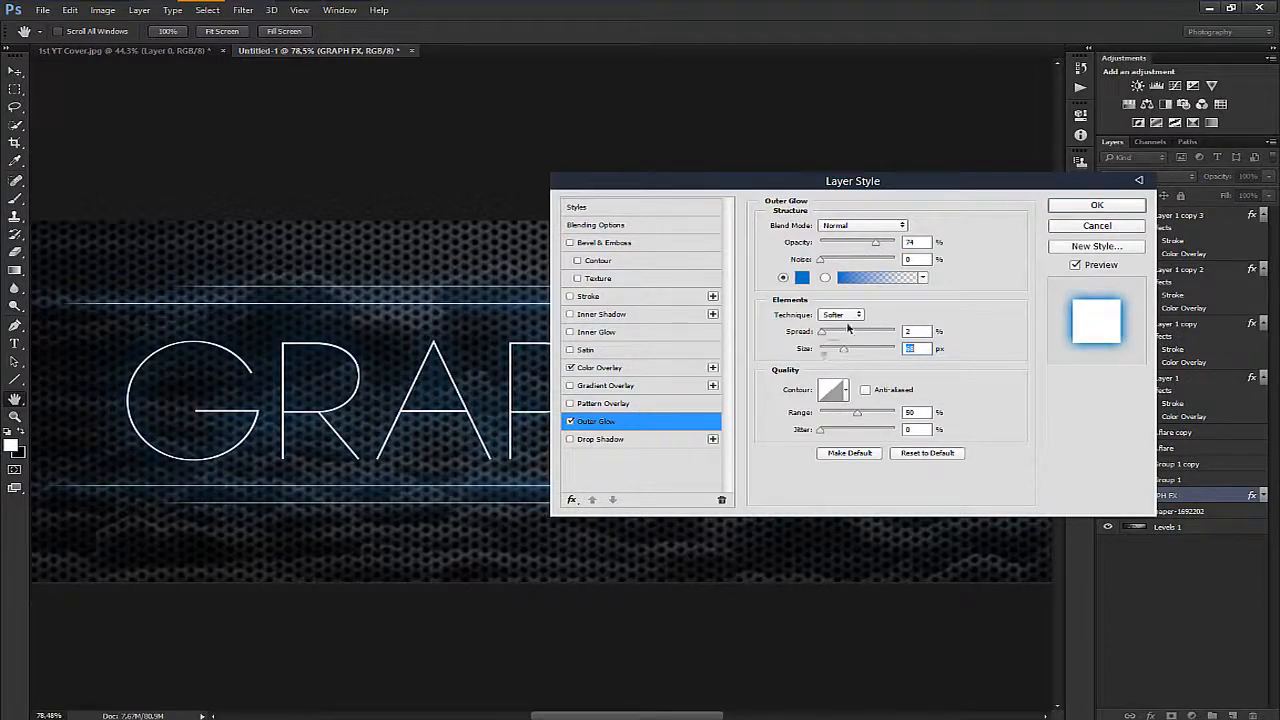
left_click(822, 334)
type("3")
Step: Set the GRAPH FX text's Outer Glow color to blue 0884db and apply the layer style
left_click(801, 280)
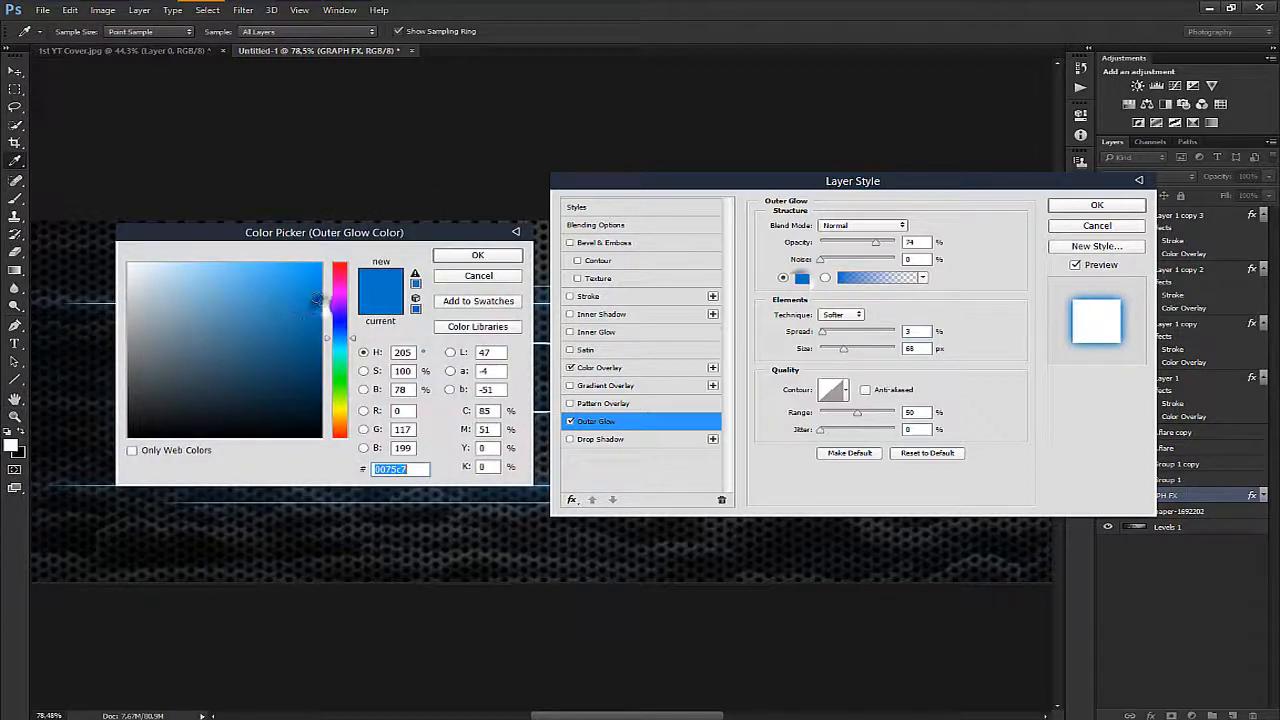
left_click(477, 256)
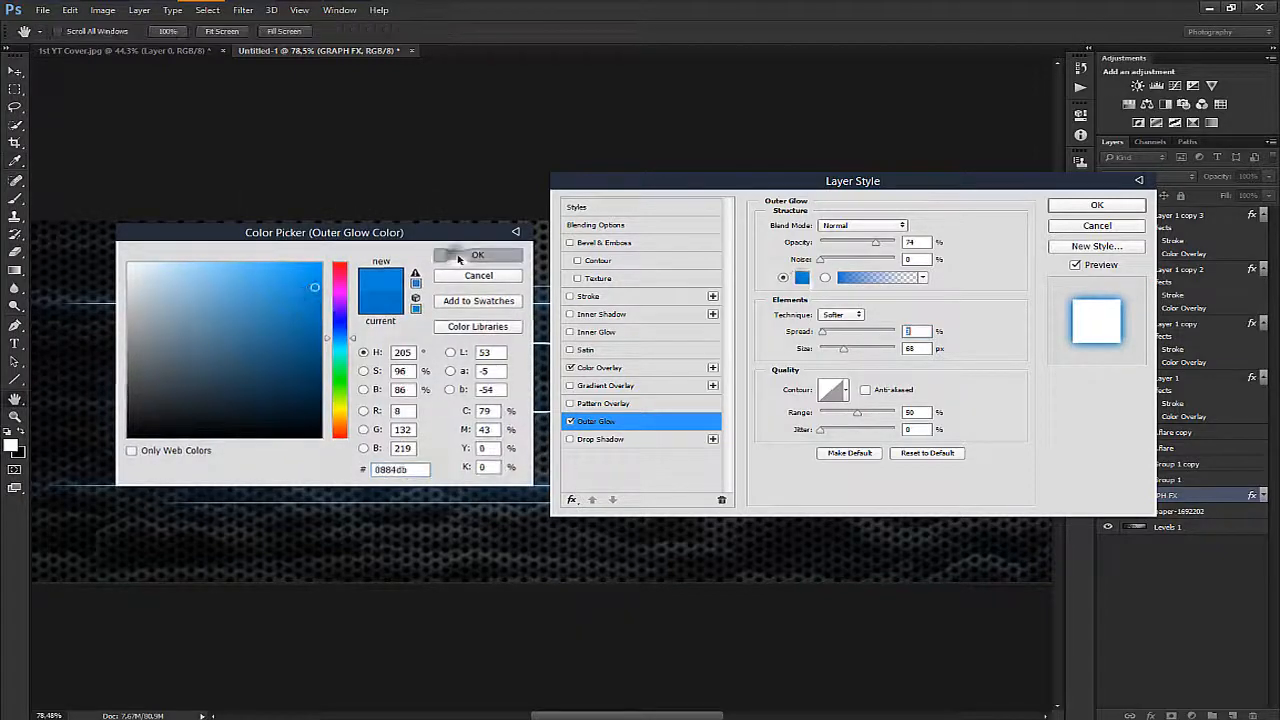
left_click(1086, 206)
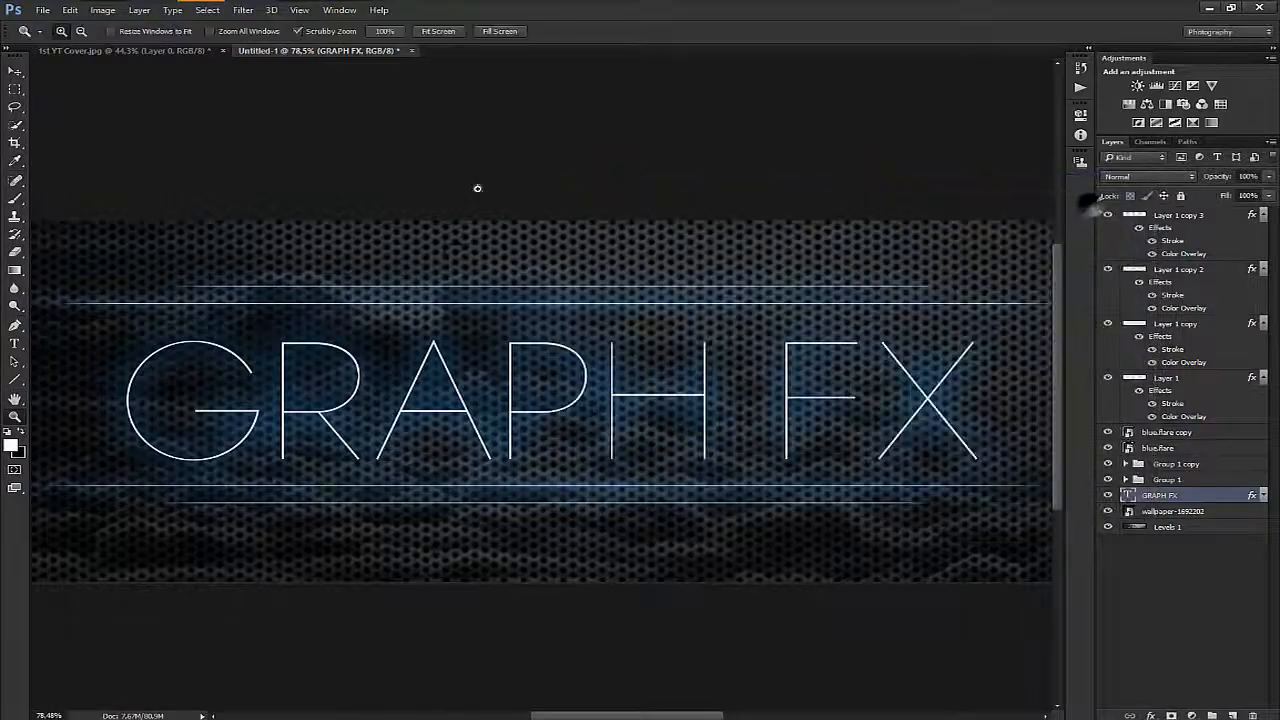
left_click(436, 32)
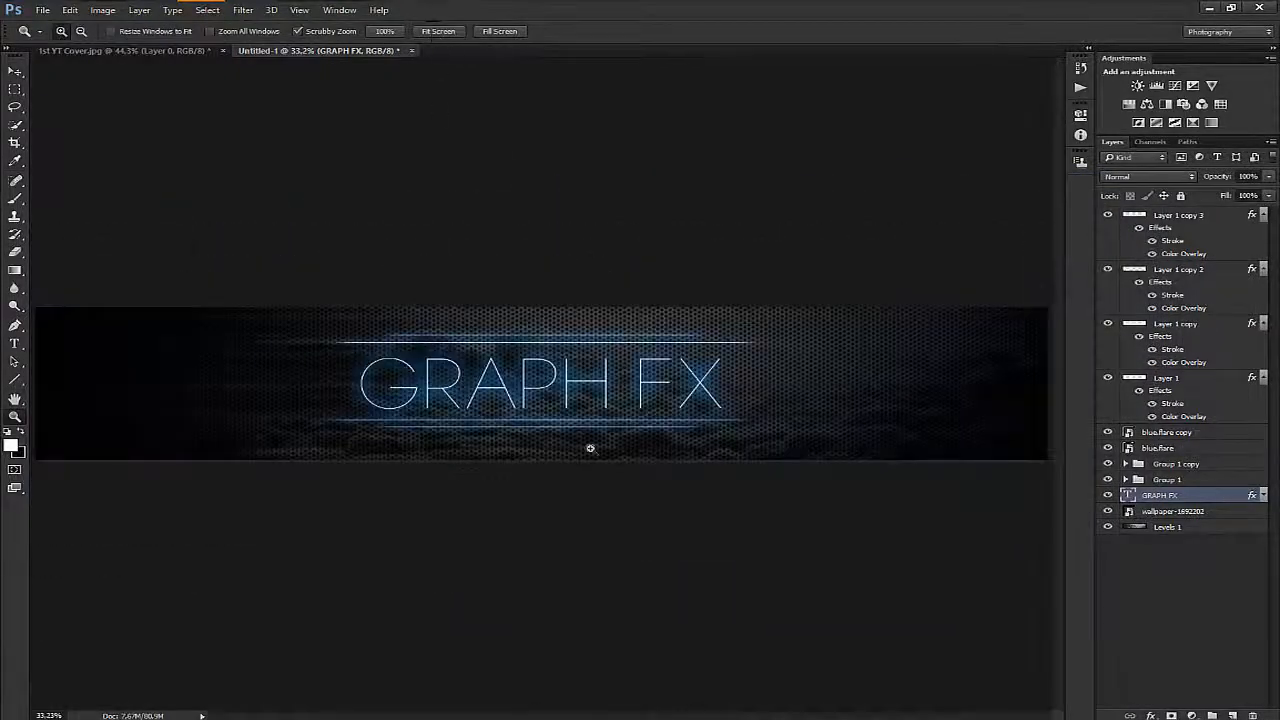